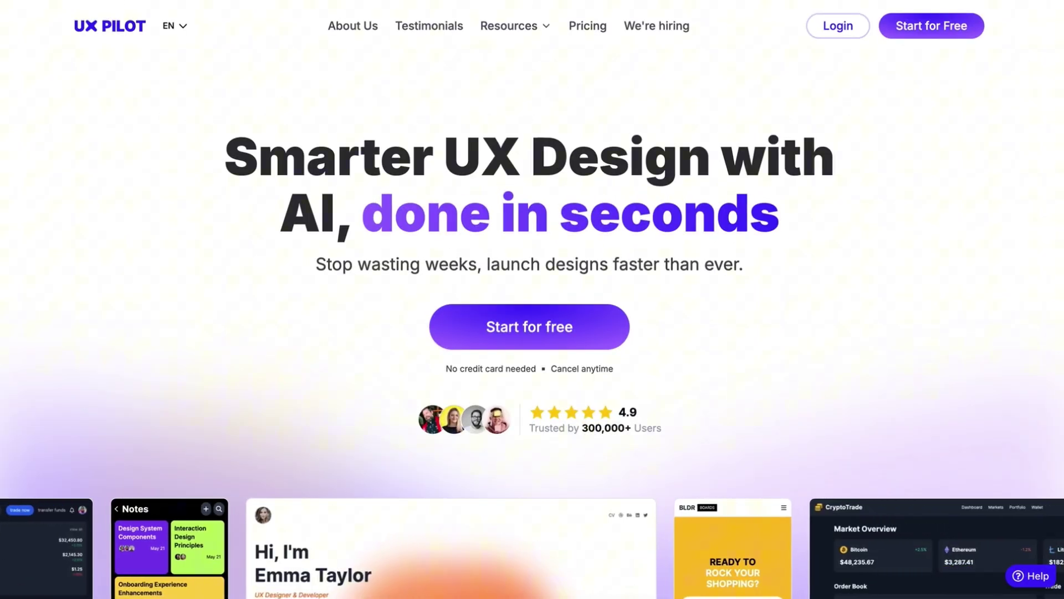
# - Scroll the UX Pilot homepage past the Hifi Designer and AI Wireframer features
pyautogui.scroll(-6, 1033, 319)
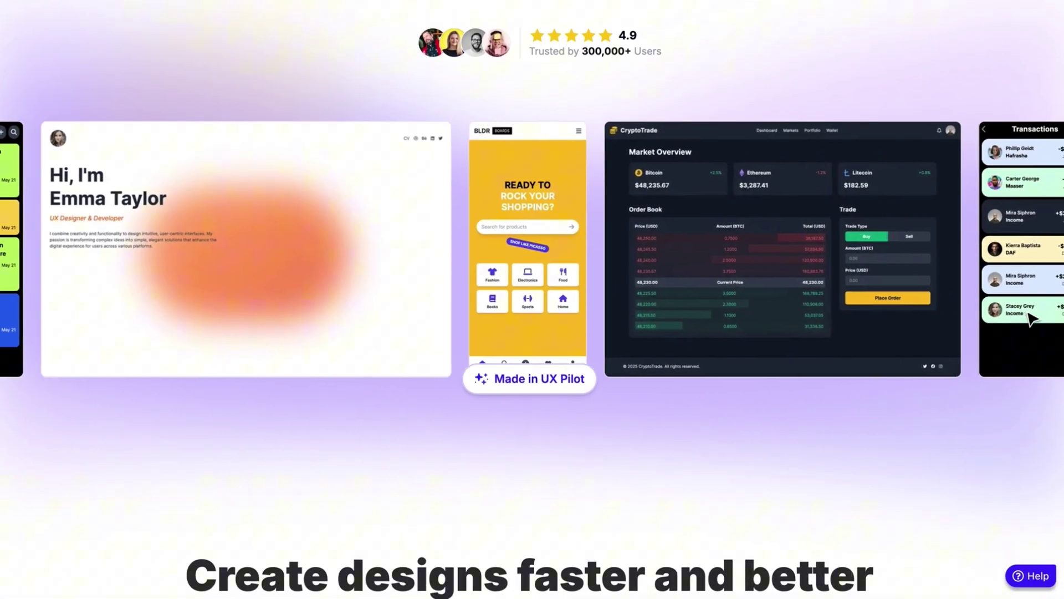
pyautogui.scroll(-8, 1033, 319)
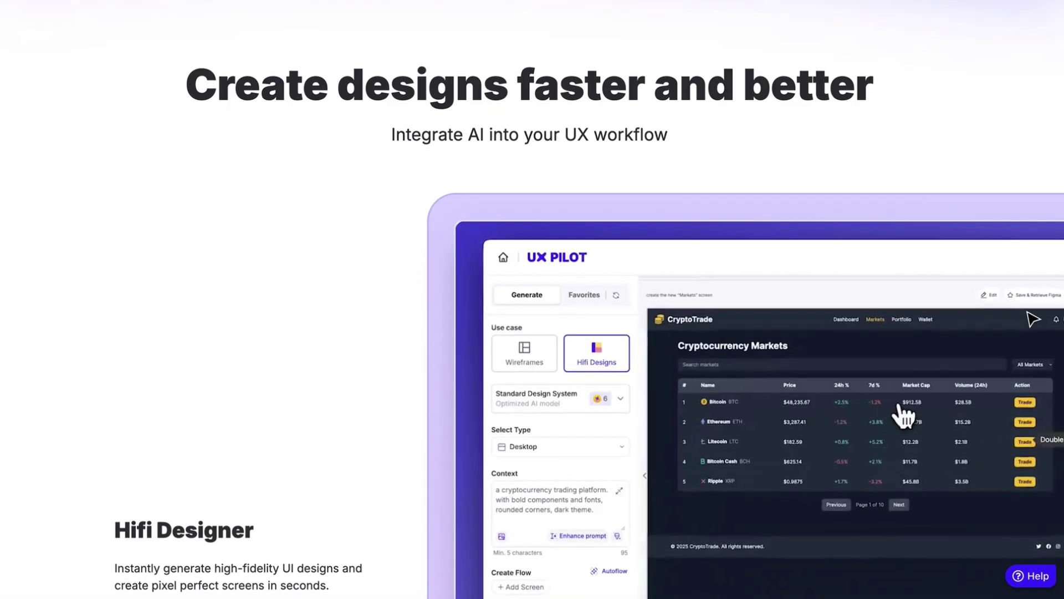
pyautogui.scroll(-3, 1033, 318)
pyautogui.scroll(-7, 1033, 319)
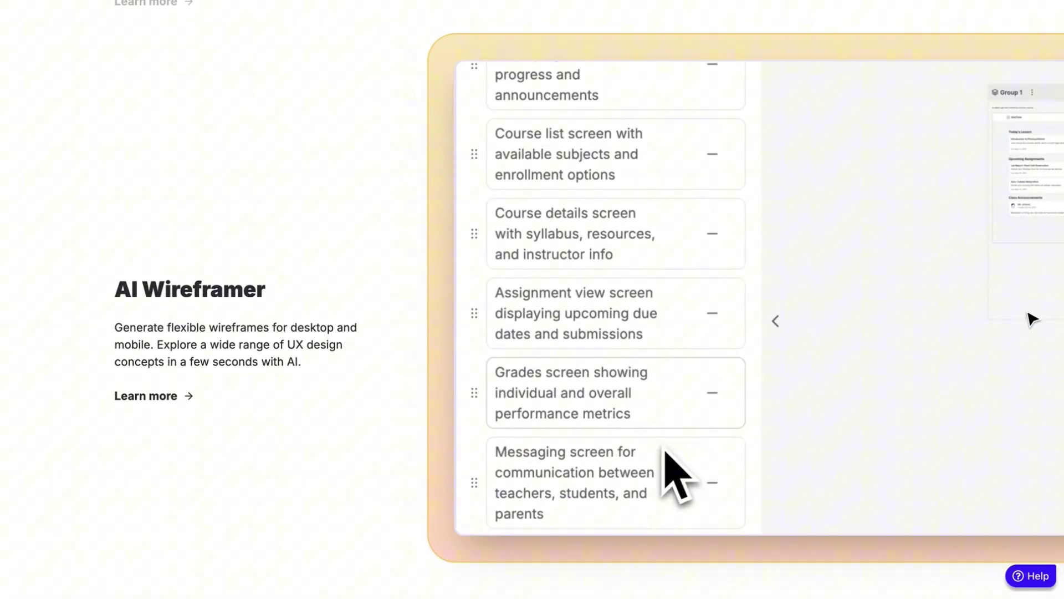
pyautogui.scroll(-5, 1033, 318)
pyautogui.scroll(-5, 1033, 319)
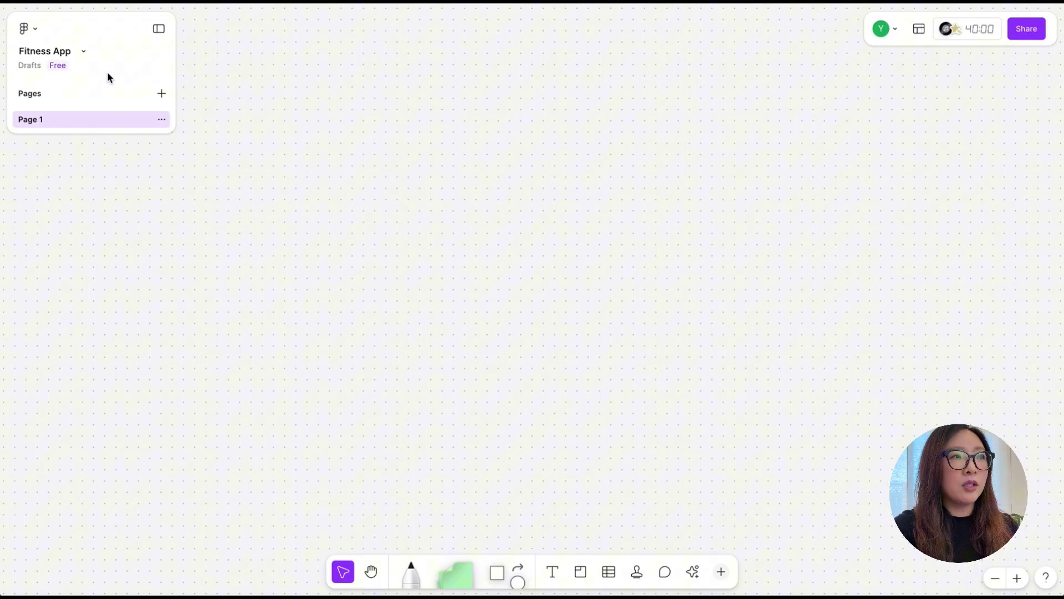
# - Launch the UX Pilot plugin from FigJam's Plugins menu and switch it to AI Tools
pyautogui.click(33, 28)
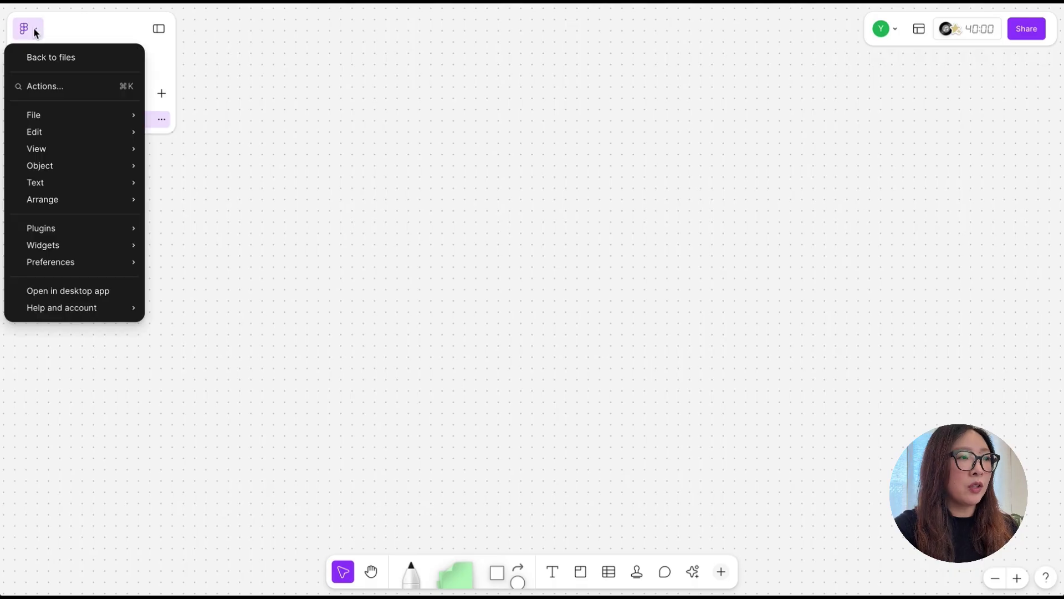
pyautogui.moveTo(48, 227)
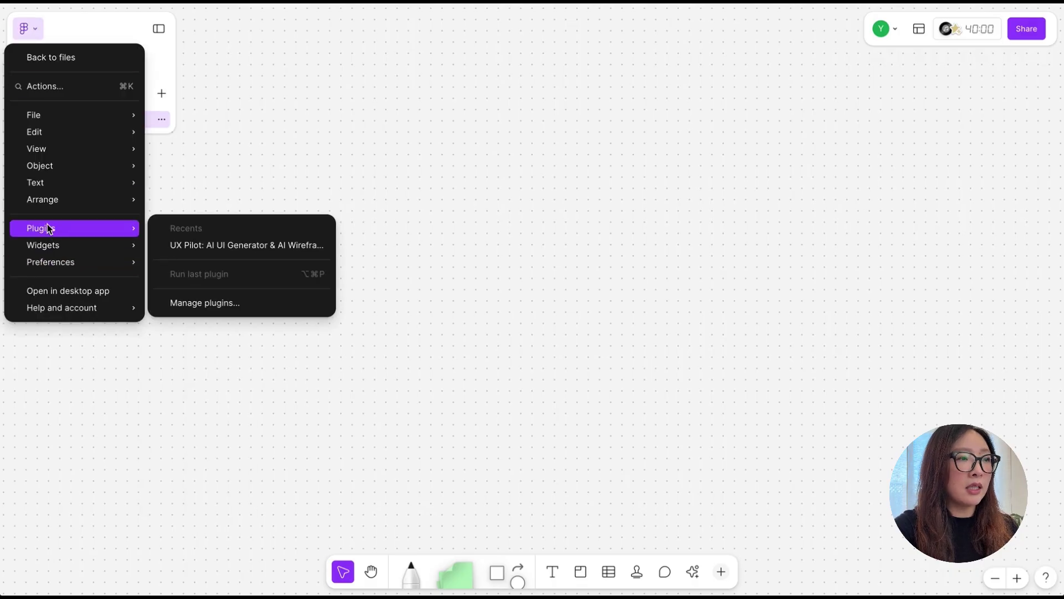
pyautogui.click(179, 246)
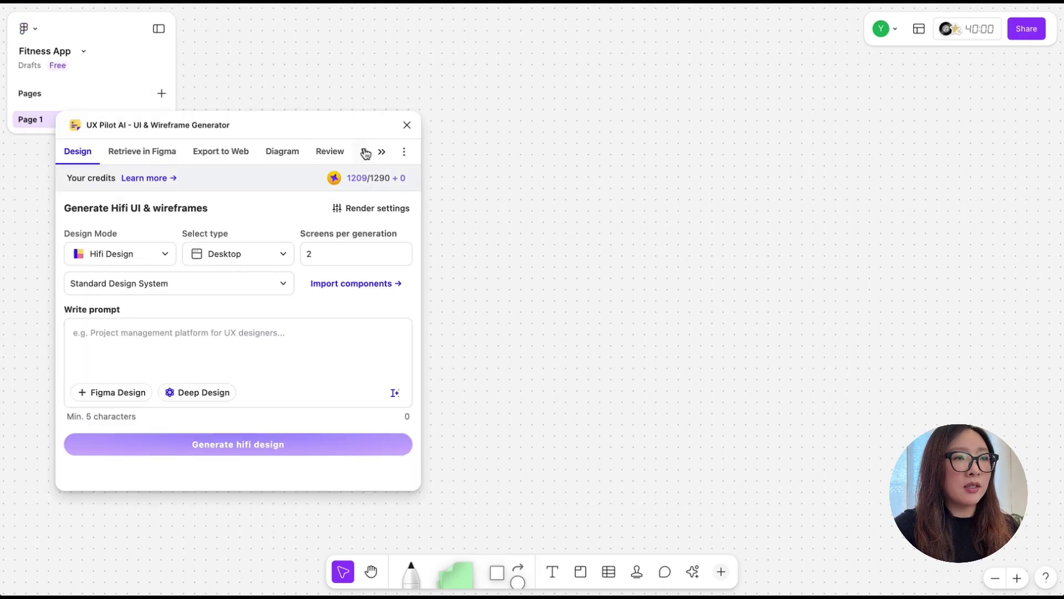
pyautogui.click(381, 158)
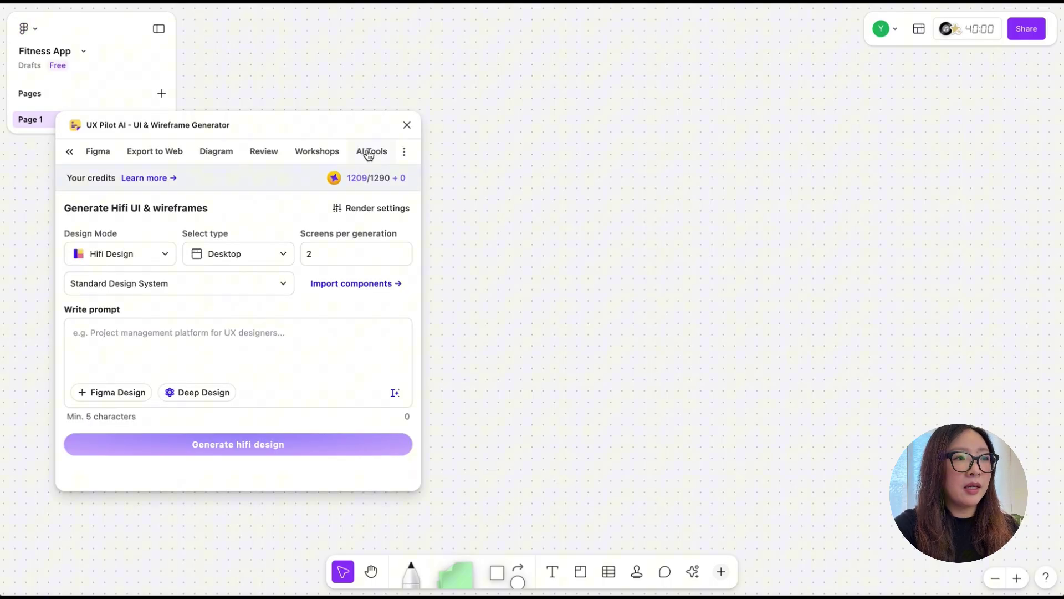
pyautogui.click(369, 152)
# - Send the green sticky note's fitness-app-ideas text to UX Pilot as a custom prompt
pyautogui.click(116, 282)
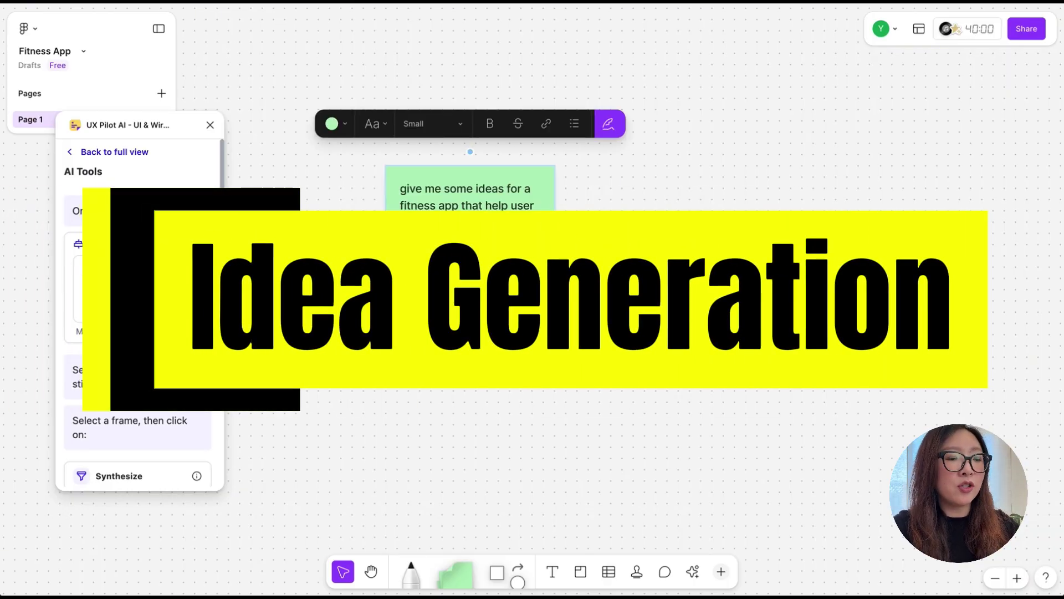
pyautogui.moveTo(463, 272); pyautogui.dragTo(386, 186)
pyautogui.hotkey('ctrl', 'c')
pyautogui.click(127, 281)
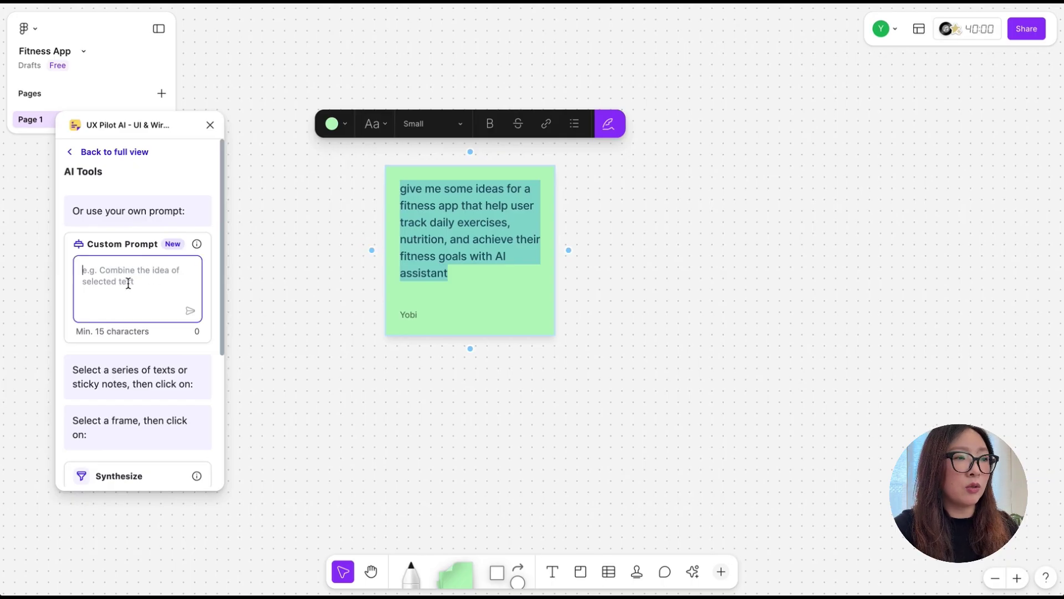
pyautogui.hotkey('ctrl', 'v')
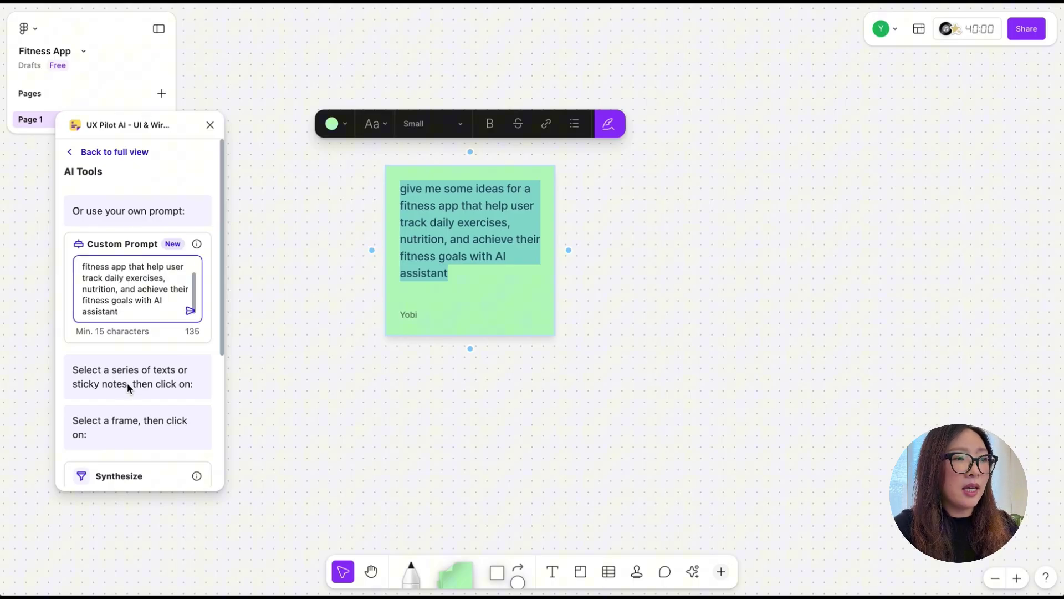
pyautogui.click(191, 312)
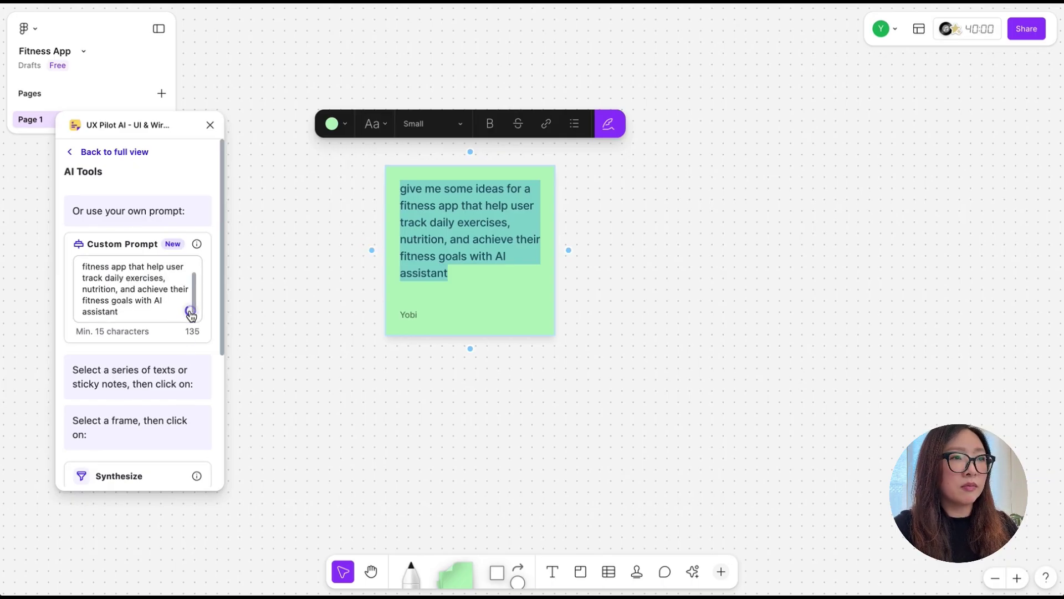
# - Move the generated pink ideas note beside the green note, widen it, and zoom to fit both
pyautogui.click(668, 315)
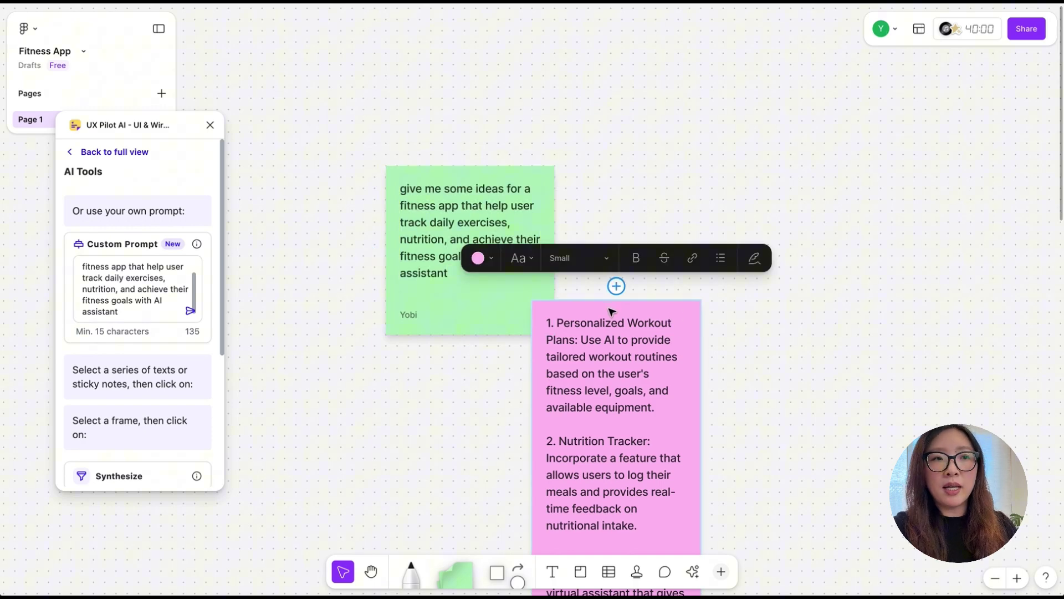
pyautogui.moveTo(593, 315); pyautogui.dragTo(649, 182)
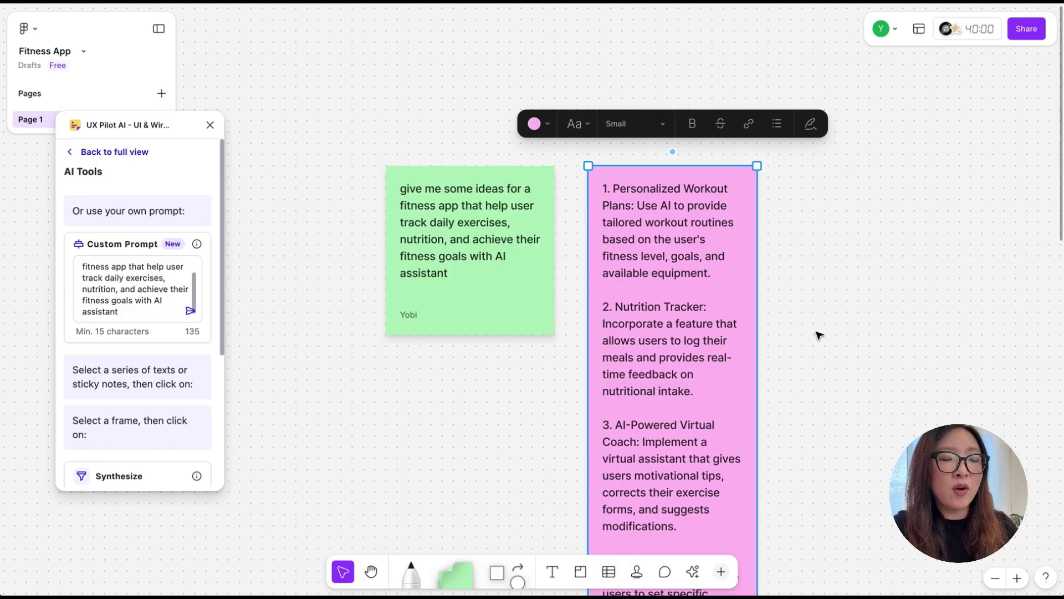
pyautogui.moveTo(755, 384); pyautogui.dragTo(910, 388)
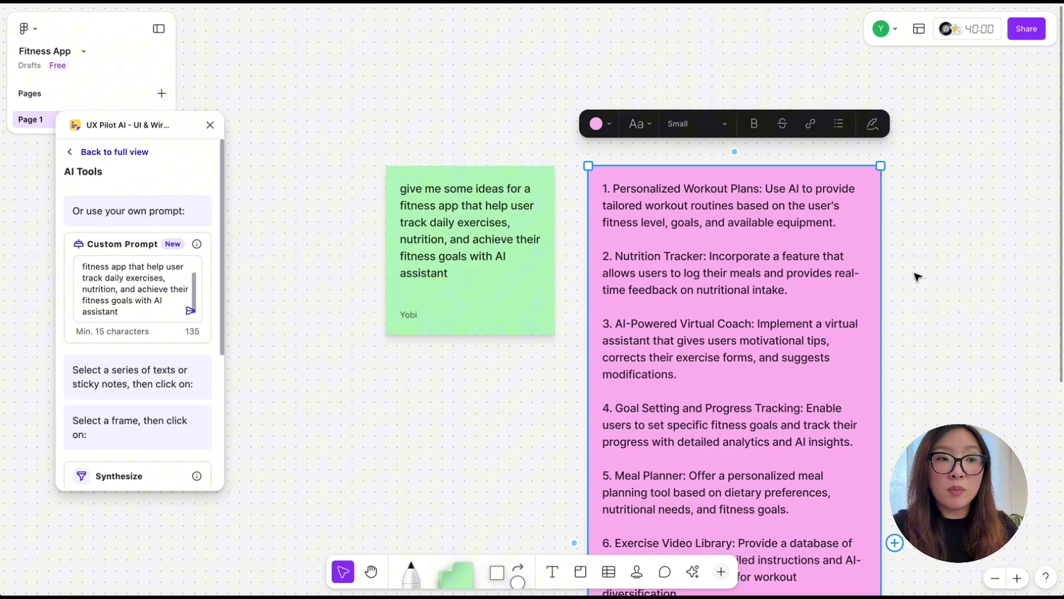
pyautogui.scroll(-3, 917, 277)
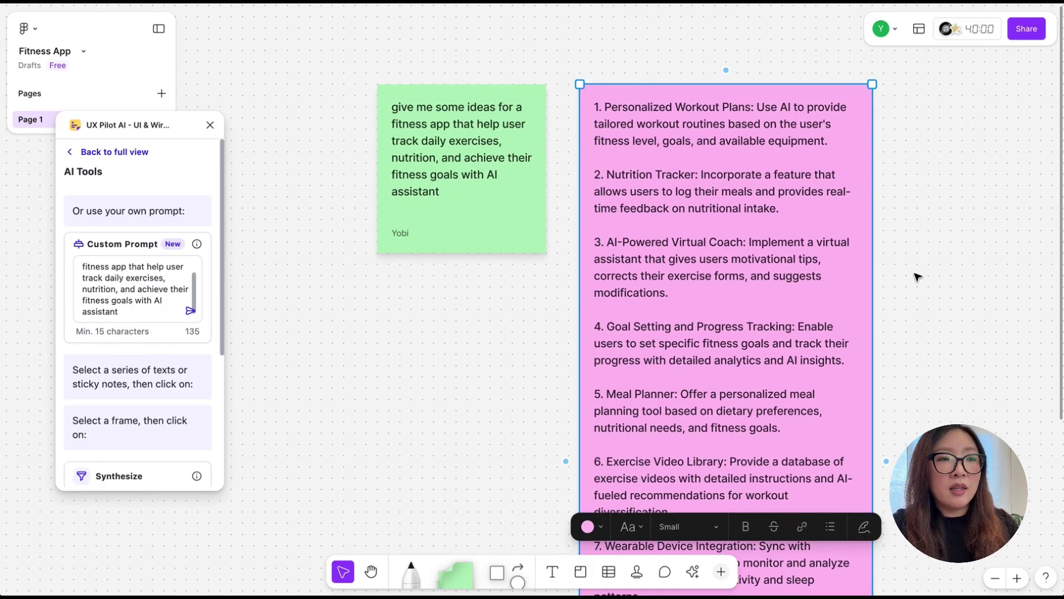
pyautogui.scroll(-3, 917, 277)
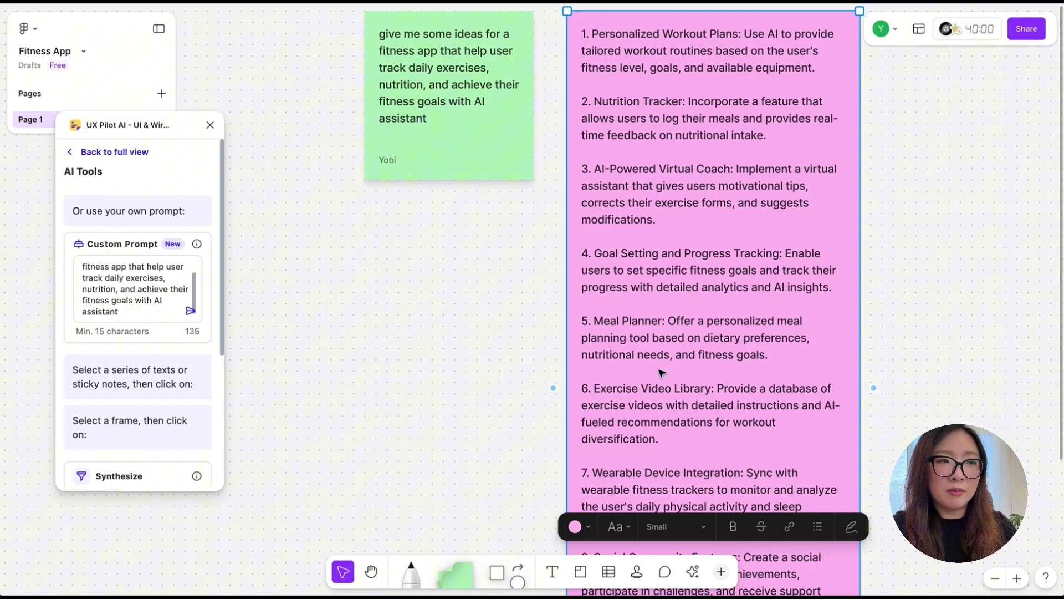
pyautogui.press('Escape')
pyautogui.hotkey('shift', '1')
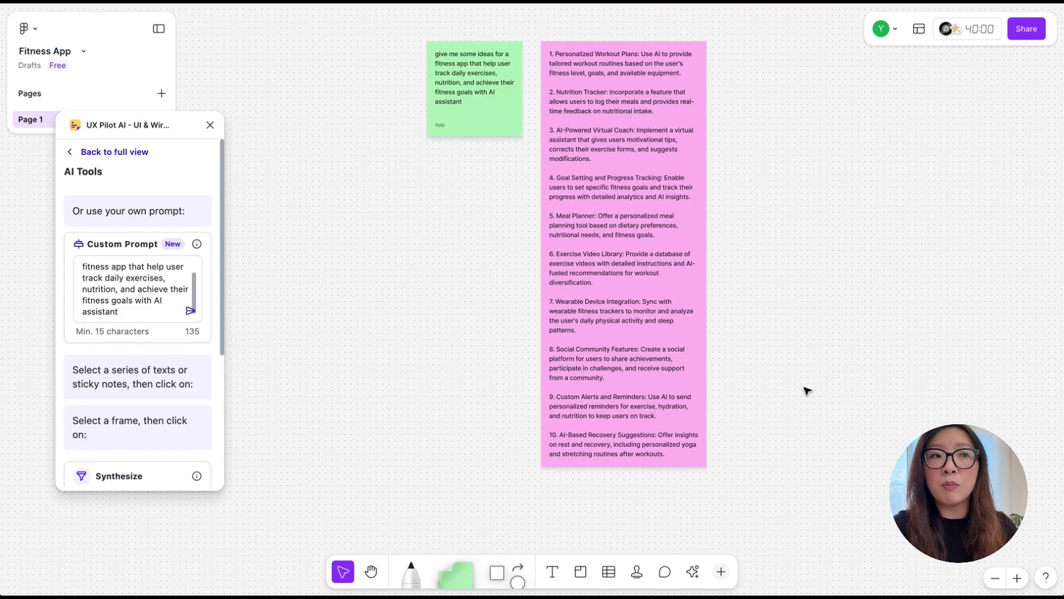
# - Switch to sticky notes to split the ideas into Key Features notes
pyautogui.click(458, 571)
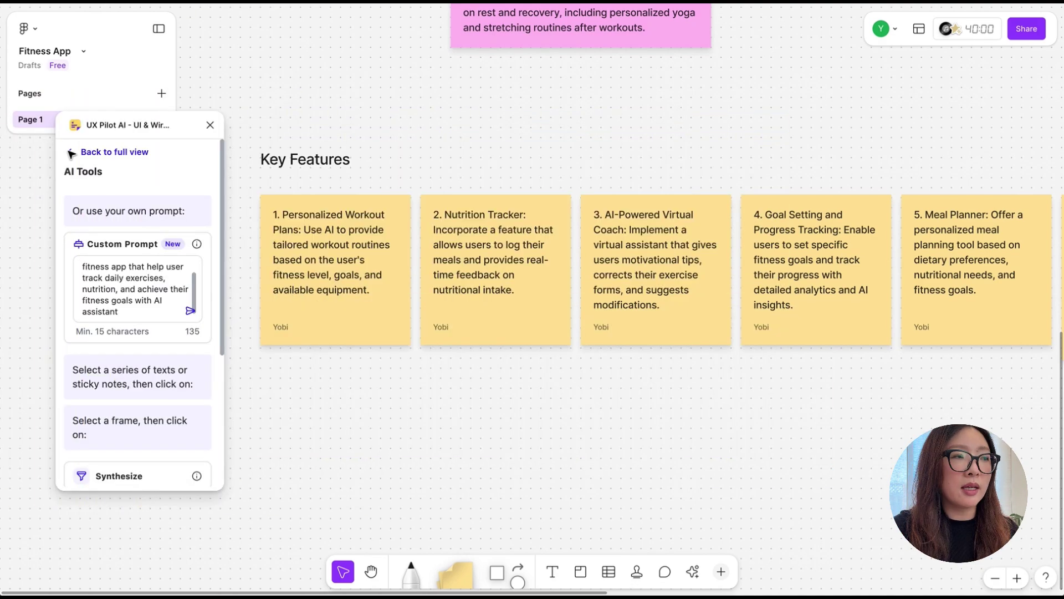
# - Open UX Pilot's Diagram generator and paste the smart workout planner information architecture prompt
pyautogui.click(70, 155)
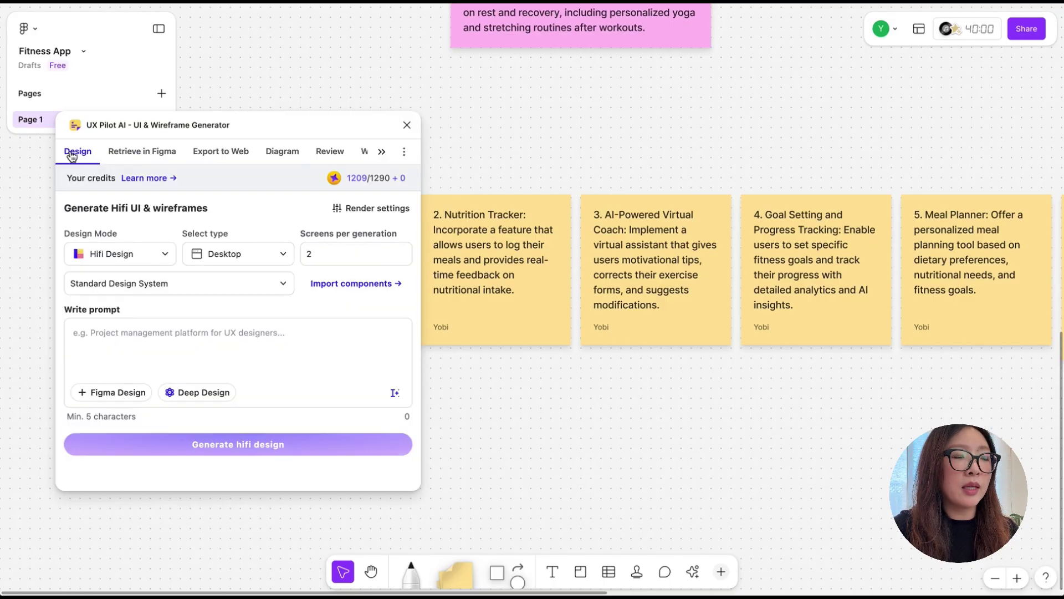
pyautogui.click(276, 160)
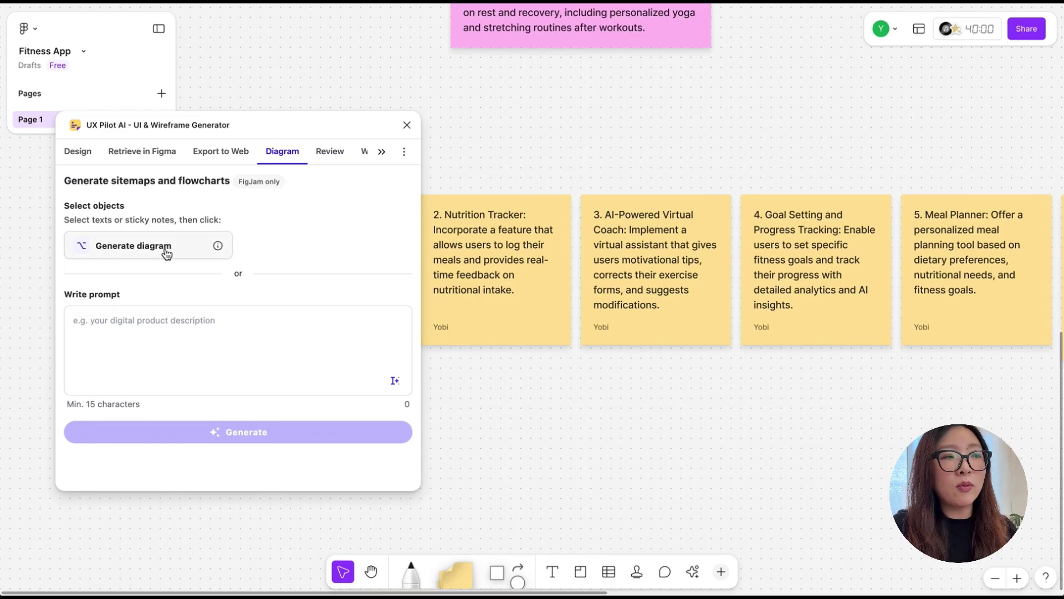
pyautogui.click(102, 327)
pyautogui.write('generate information architecture for a smart workout planner - An app that creates personalized workout plans based on user goals, fitness level, and available time, using AI to adapt and modify routines as users progress.')
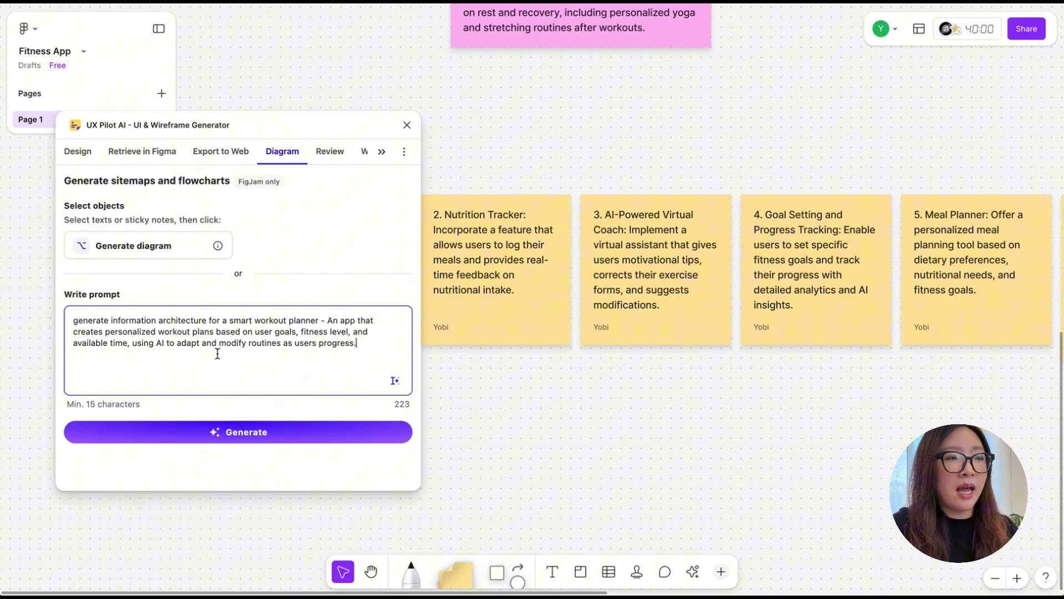
# - Generate the workout planner sitemap and pan across the resulting diagram
pyautogui.click(205, 436)
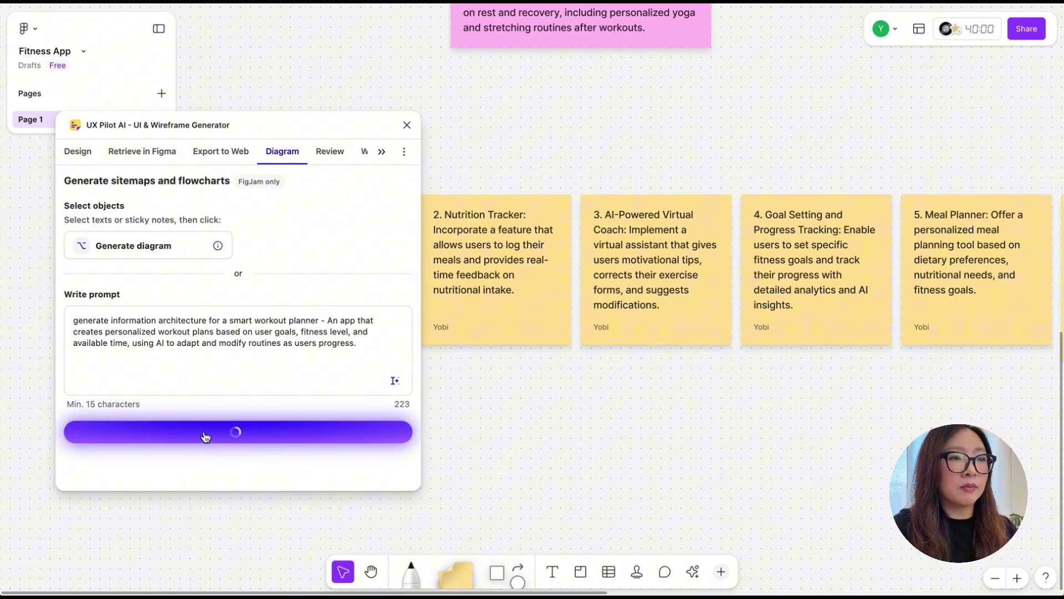
pyautogui.scroll(-5, 642, 373)
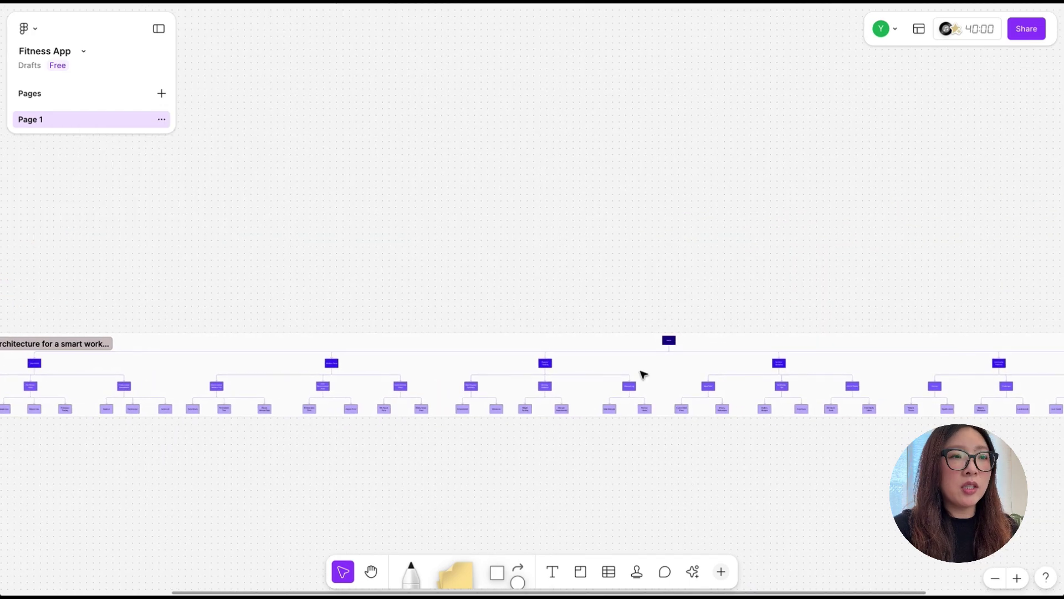
pyautogui.scroll(-1, 642, 373)
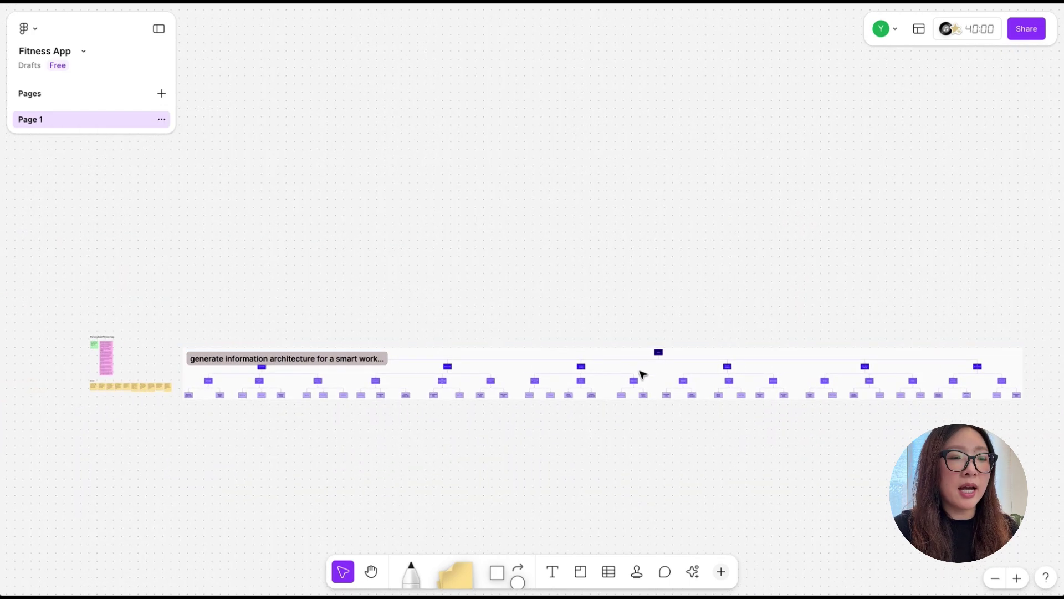
pyautogui.scroll(10, 643, 370)
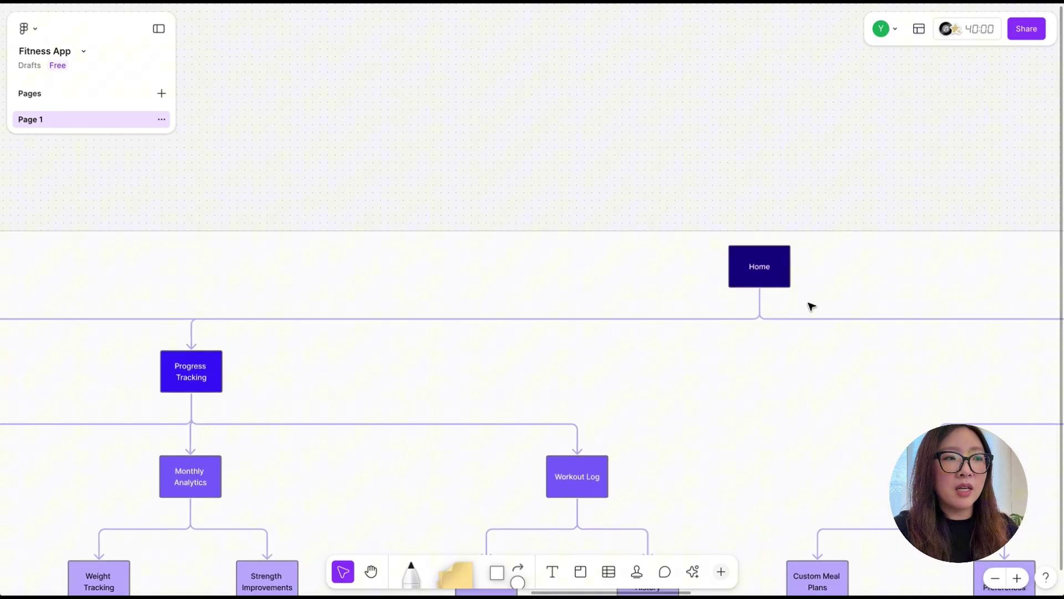
pyautogui.hscroll(-6, 822, 283)
pyautogui.scroll(-5, 823, 284)
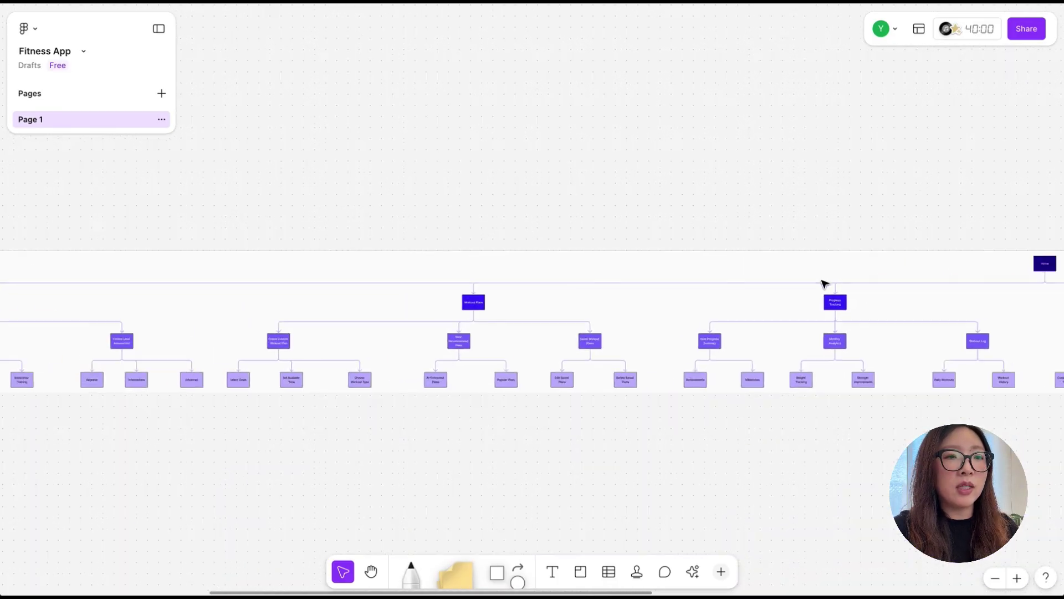
pyautogui.scroll(-2, 825, 284)
pyautogui.hscroll(-3, 422, 277)
pyautogui.scroll(1, 188, 271)
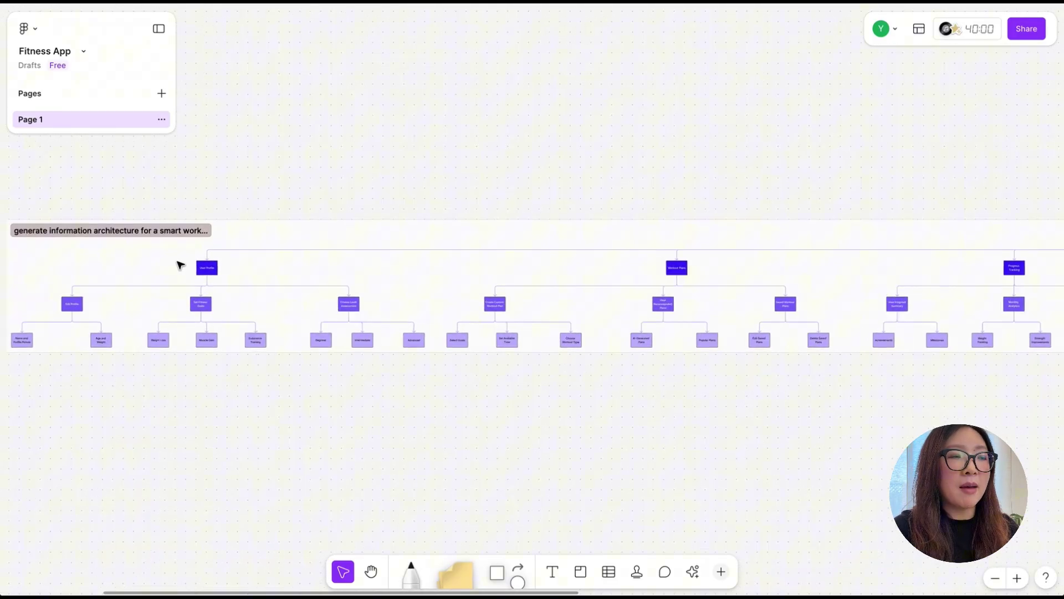
pyautogui.scroll(5, 180, 265)
pyautogui.hscroll(5, 337, 311)
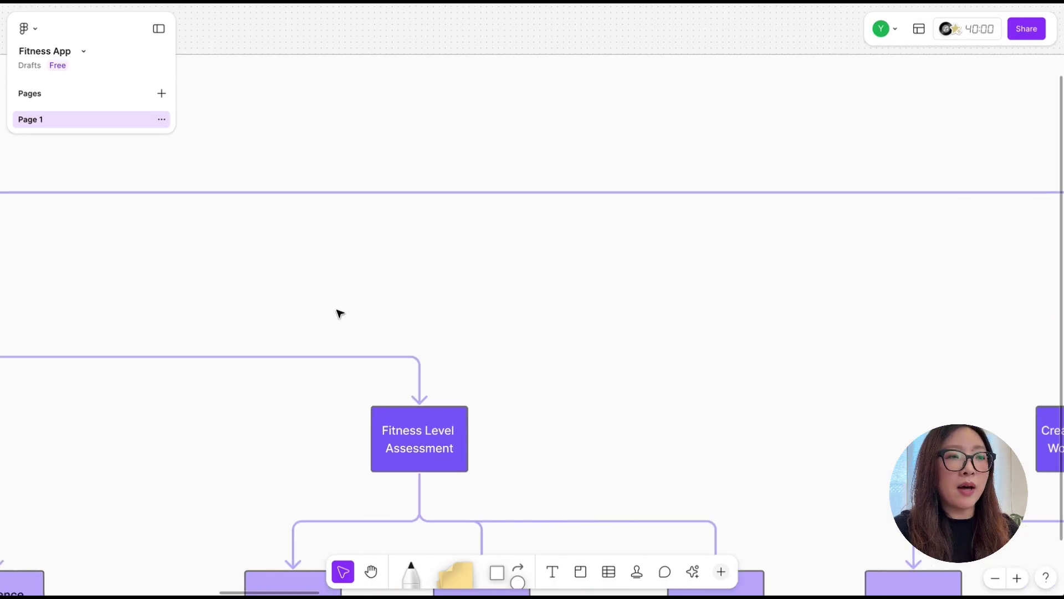
pyautogui.hscroll(10, 338, 313)
pyautogui.scroll(-5, 410, 317)
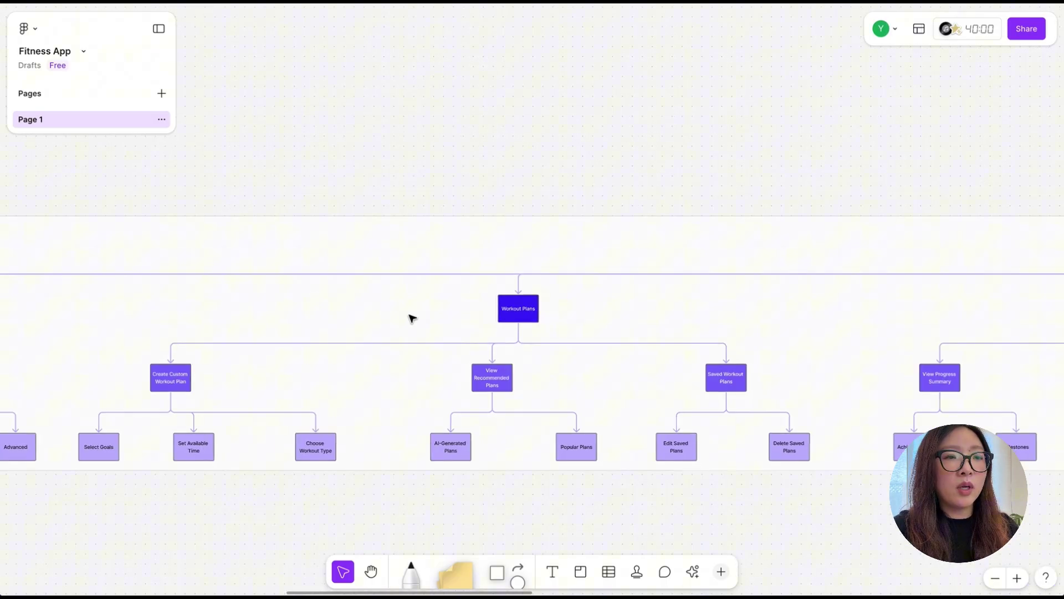
pyautogui.hscroll(10, 410, 317)
# - Pan through the IA tree's branches and zoom in until the labels are readable
pyautogui.scroll(5, 682, 323)
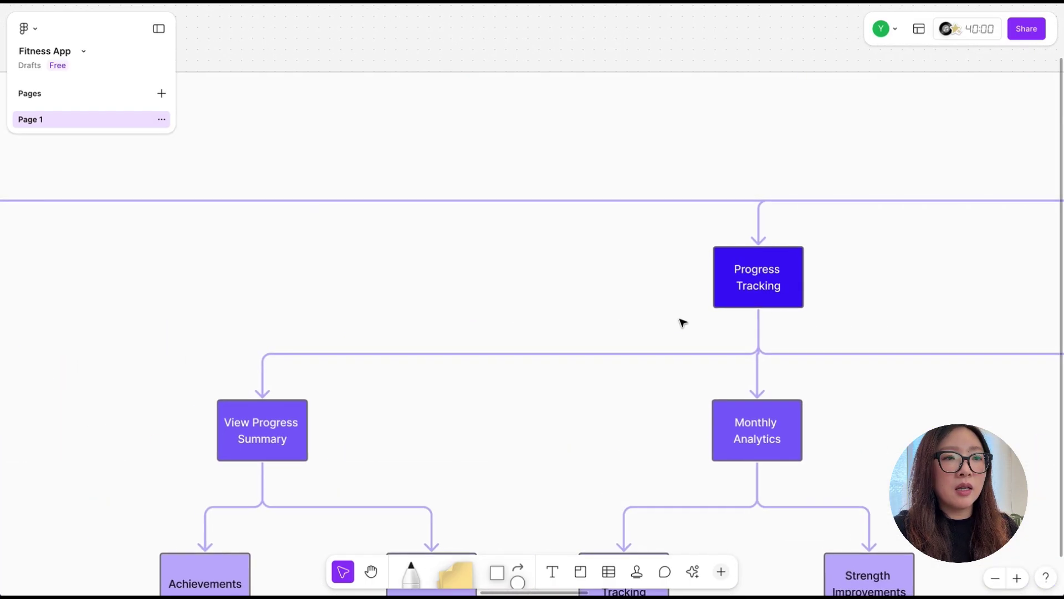
pyautogui.hscroll(15, 682, 324)
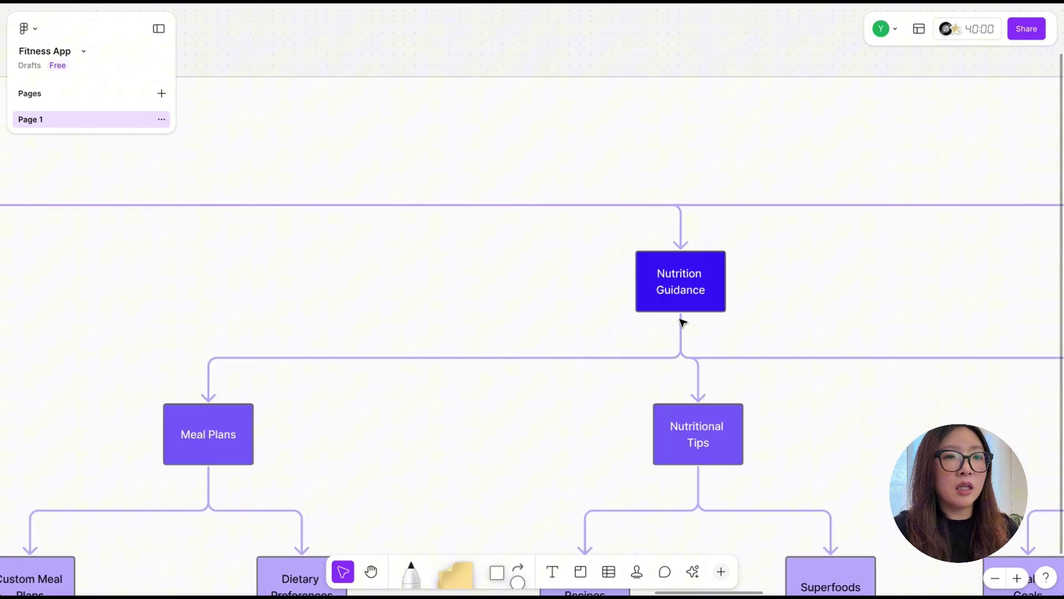
pyautogui.hscroll(15, 682, 323)
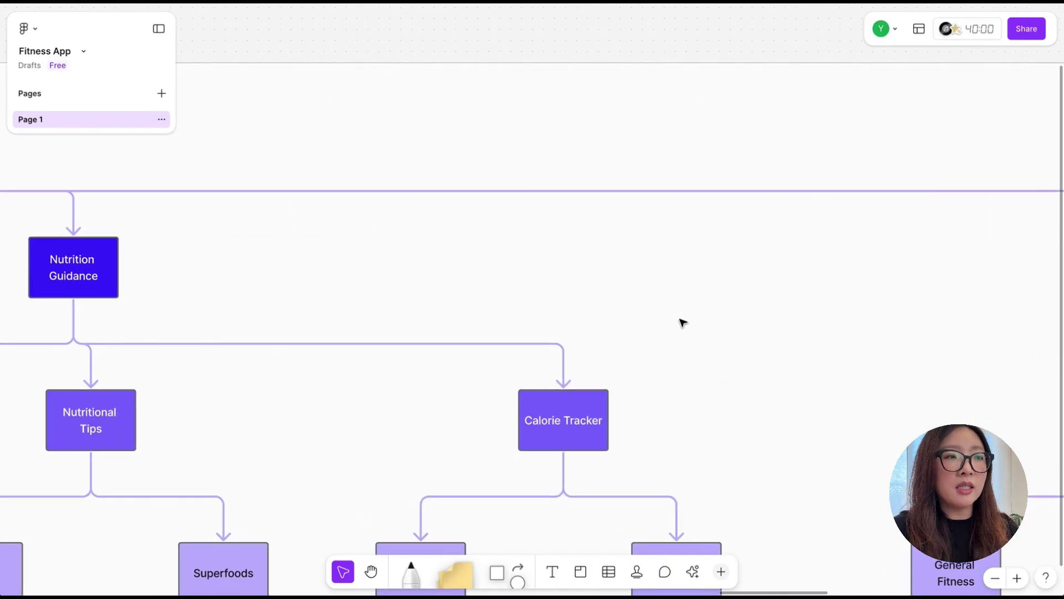
pyautogui.hscroll(15, 683, 323)
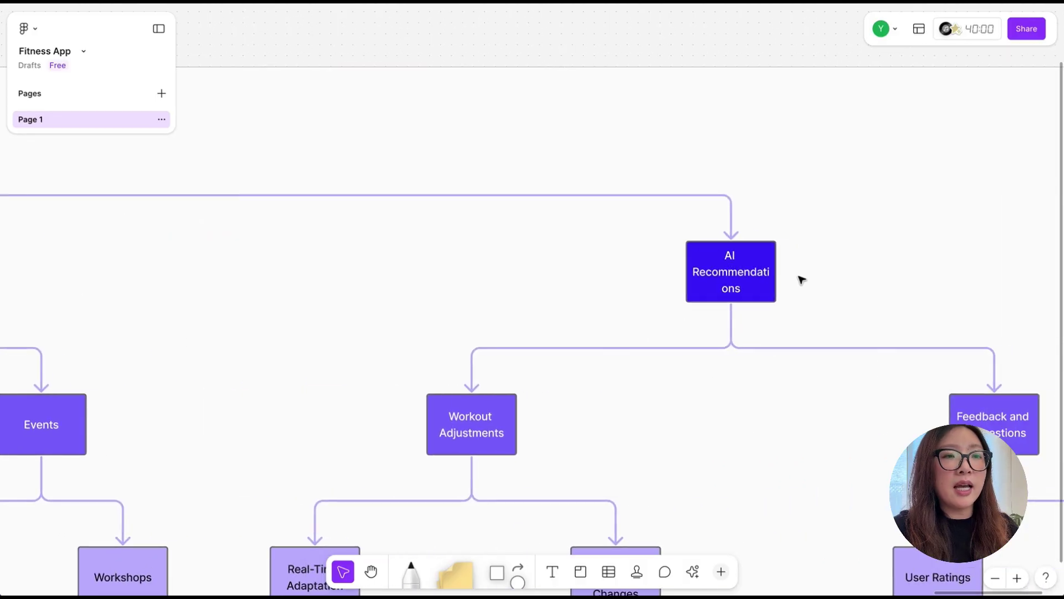
pyautogui.scroll(-5, 800, 278)
pyautogui.scroll(-2, 800, 277)
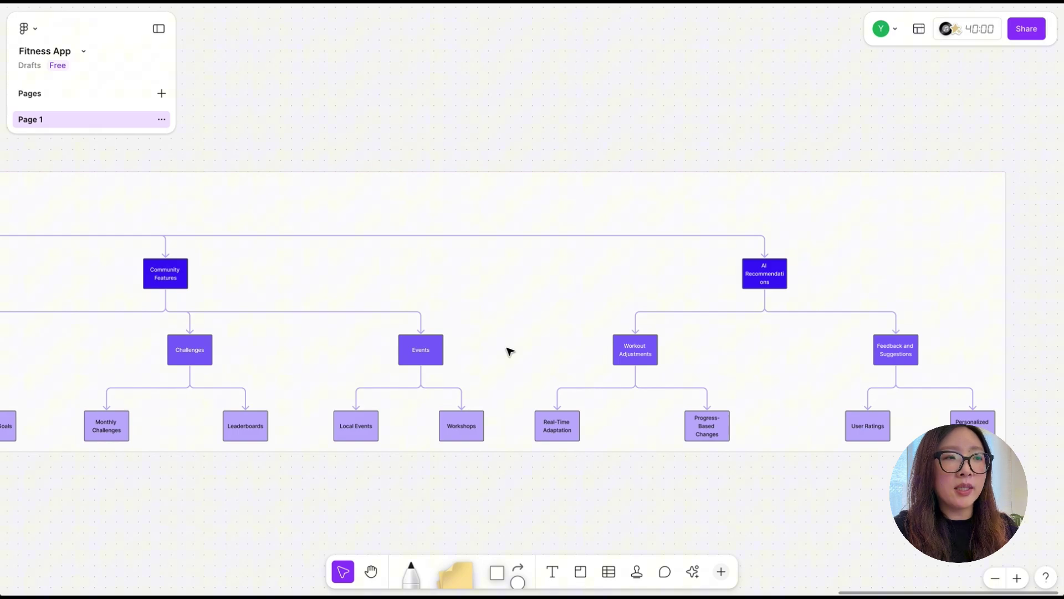
pyautogui.scroll(3, 507, 351)
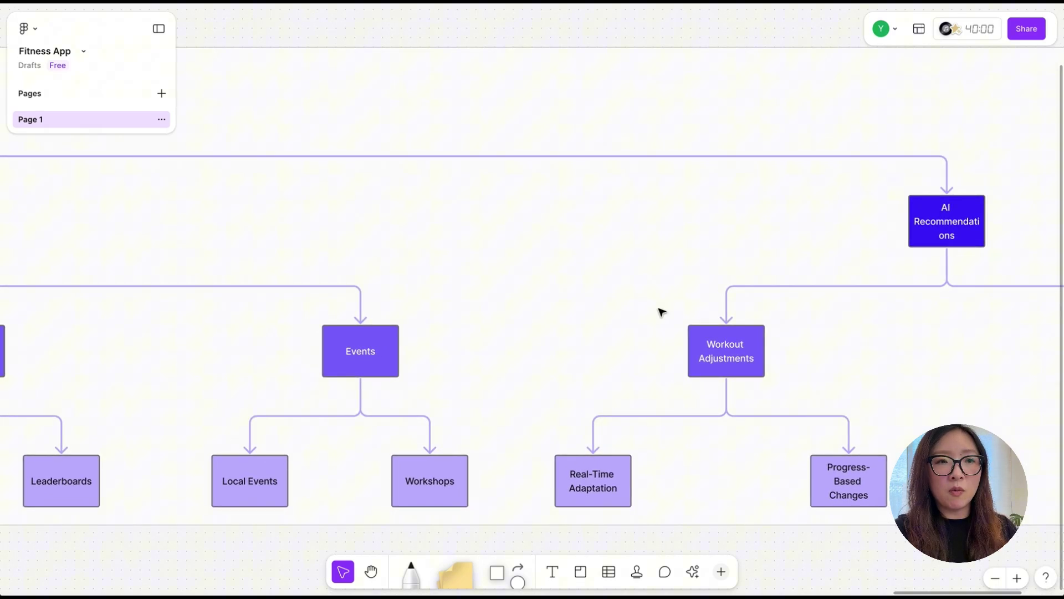
pyautogui.scroll(-3, 661, 312)
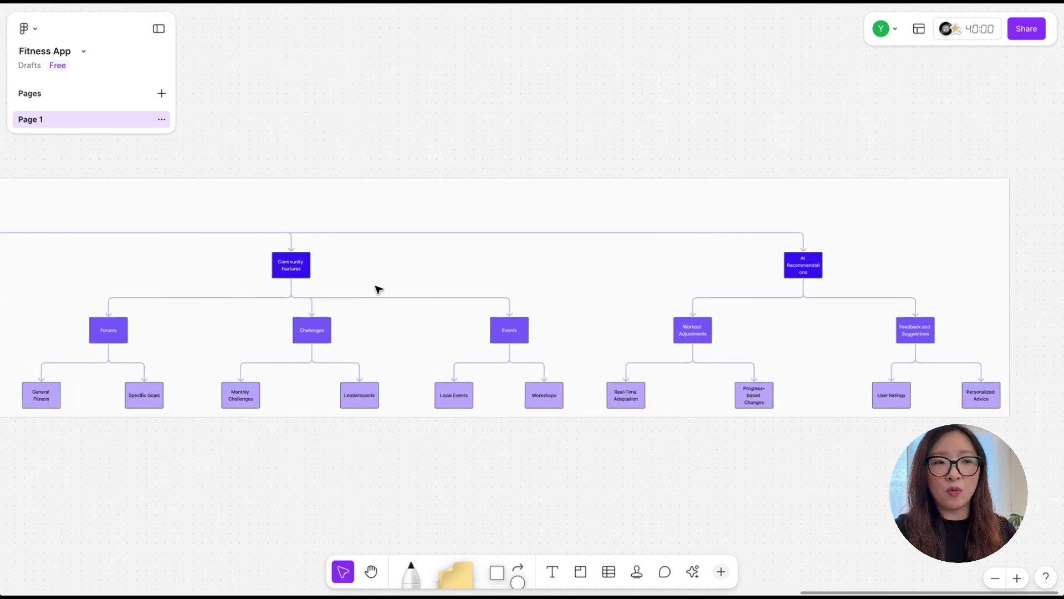
pyautogui.hscroll(-3, 377, 288)
pyautogui.scroll(-5, 378, 289)
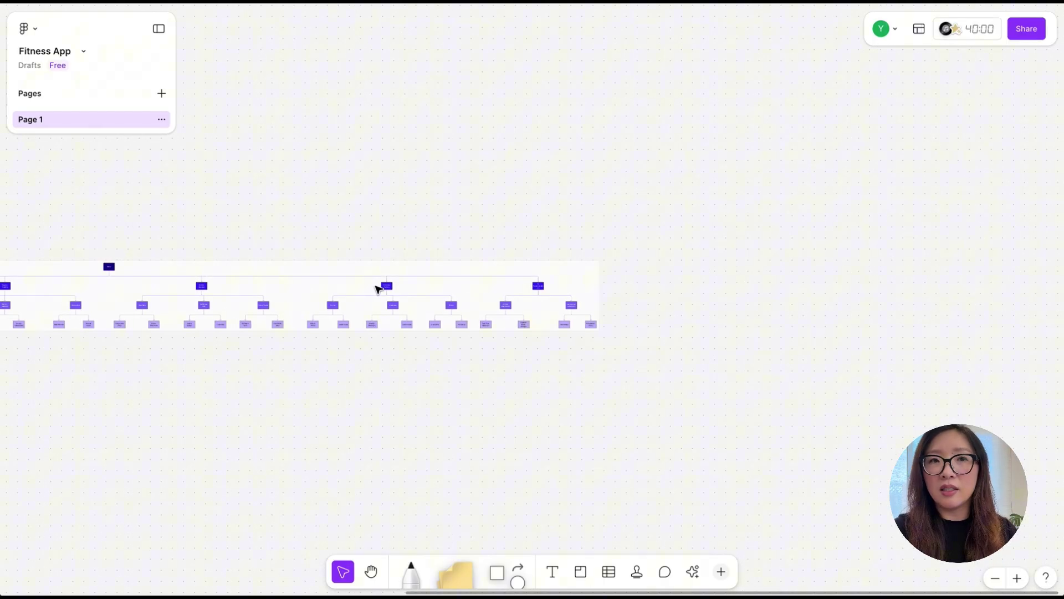
pyautogui.hscroll(-3, 379, 289)
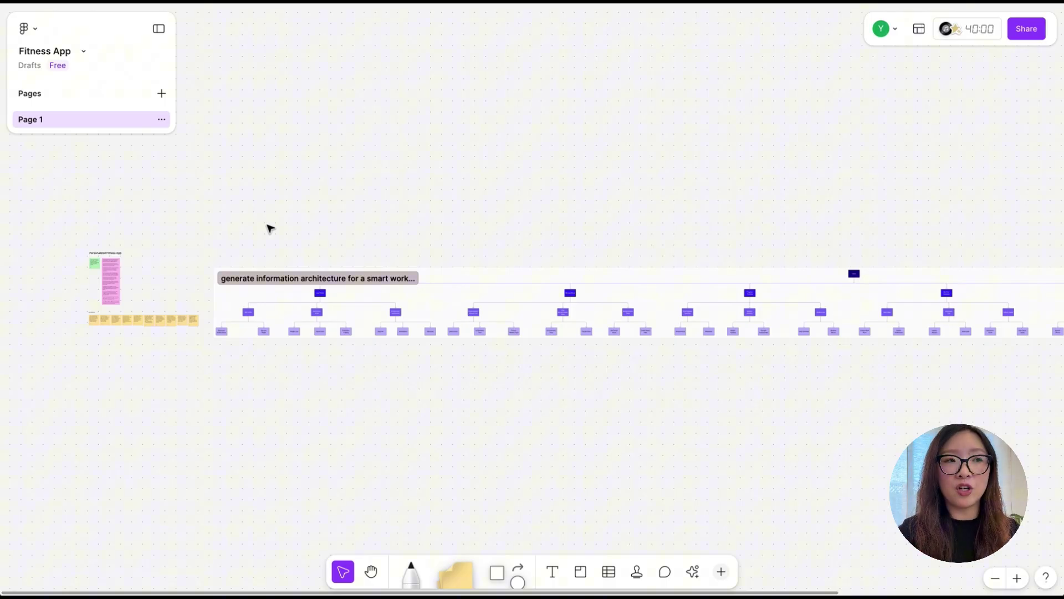
pyautogui.hotkey('shift', '0')
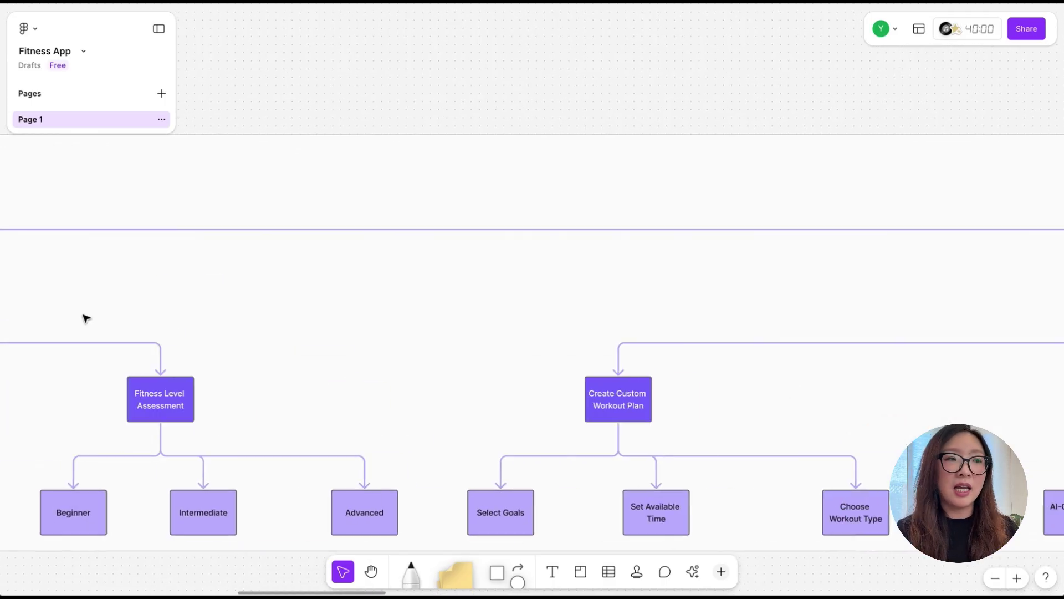
pyautogui.hscroll(5, 86, 317)
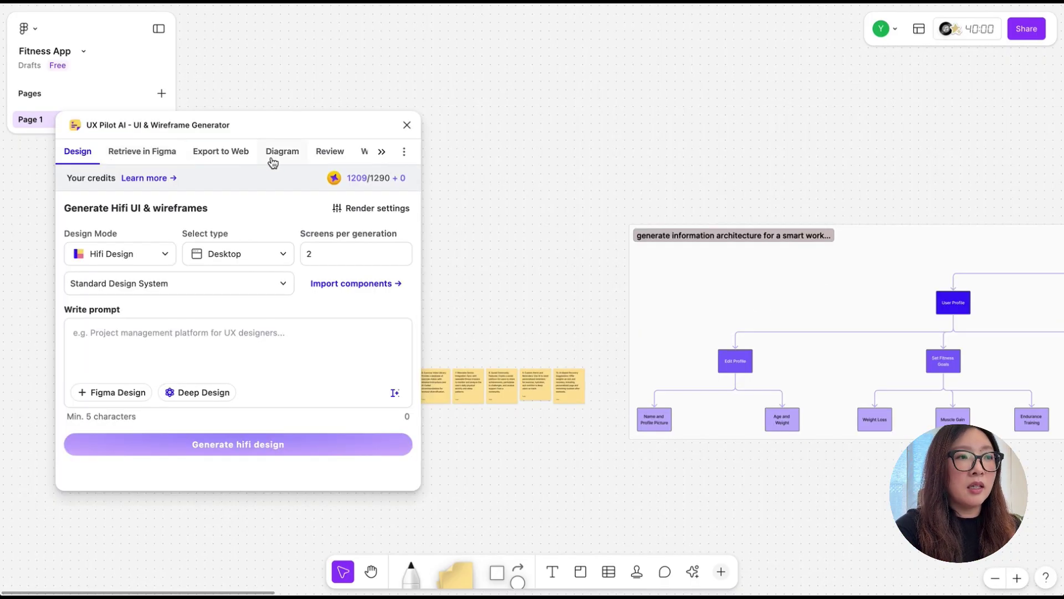
# - Open the Workshops generator, paste the MVP-features goal, set duration to 2 hours, and generate
pyautogui.click(380, 153)
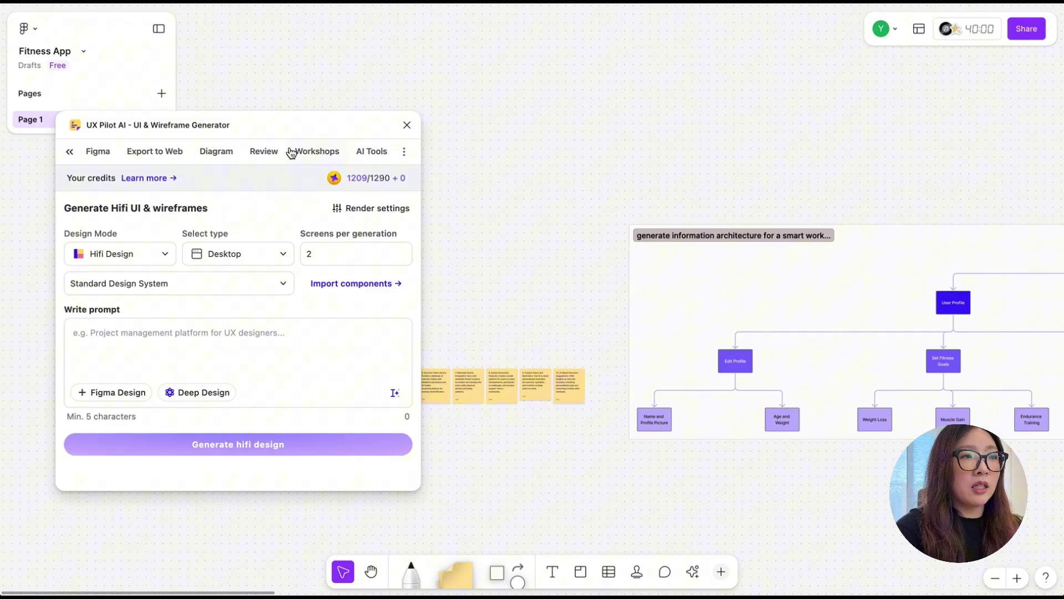
pyautogui.click(323, 158)
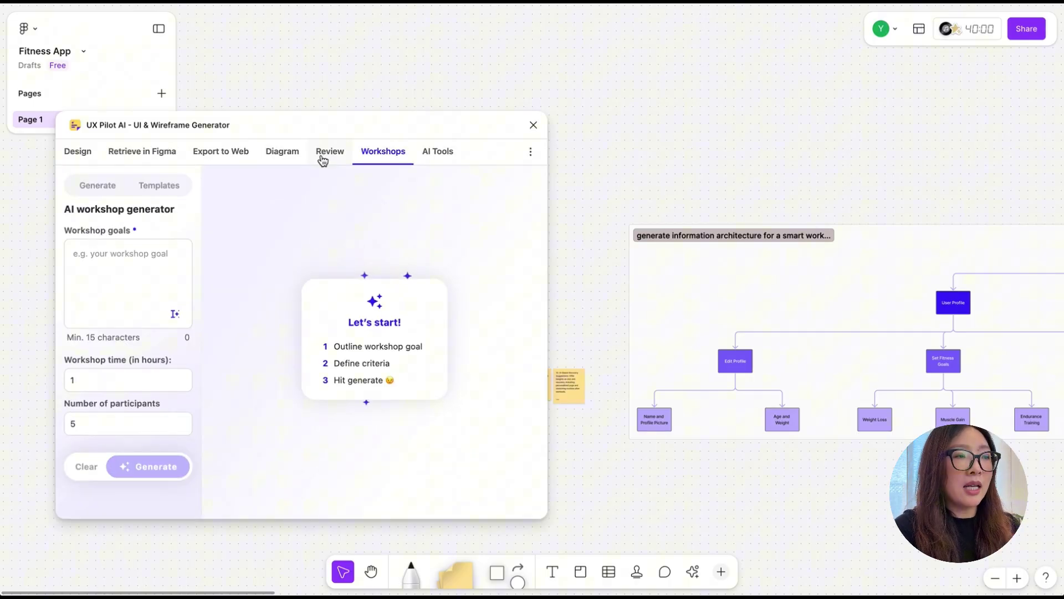
pyautogui.click(97, 267)
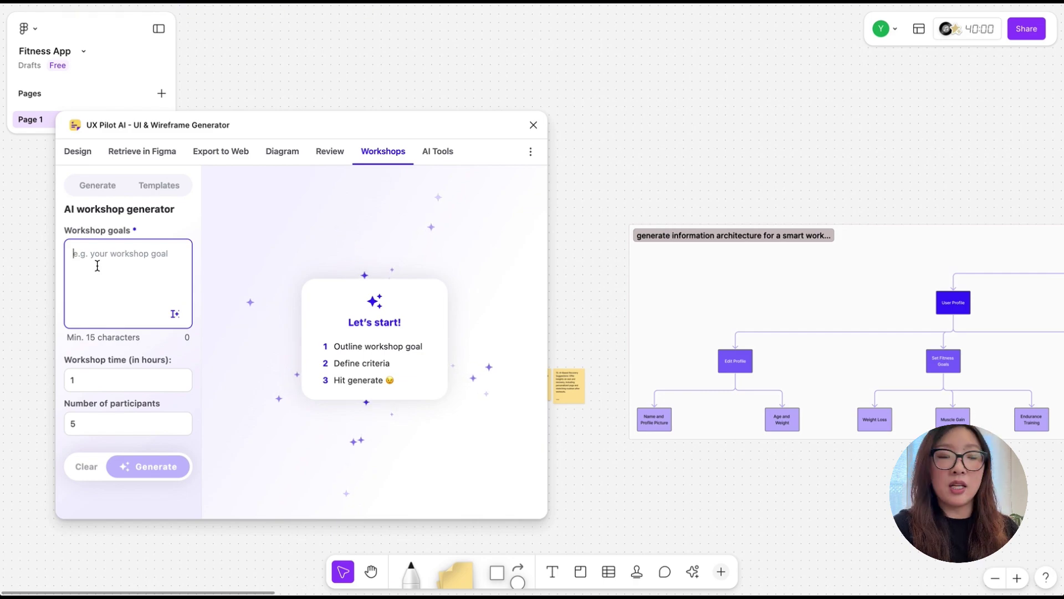
pyautogui.hotkey('ctrl', 'v')
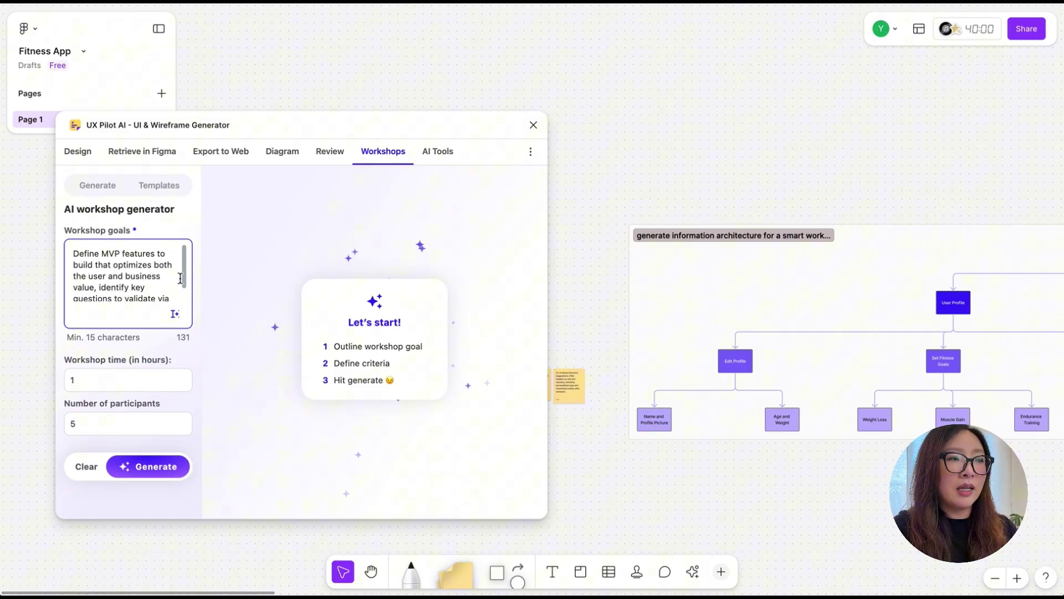
pyautogui.scroll(-1, 180, 278)
pyautogui.click(102, 378)
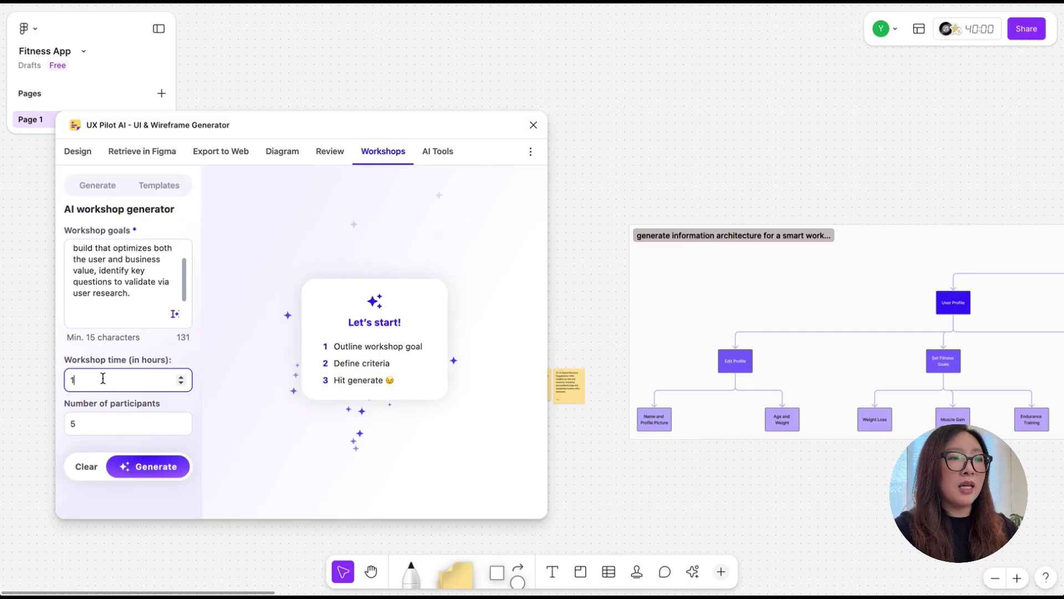
pyautogui.press('BackSpace')
pyautogui.write('2')
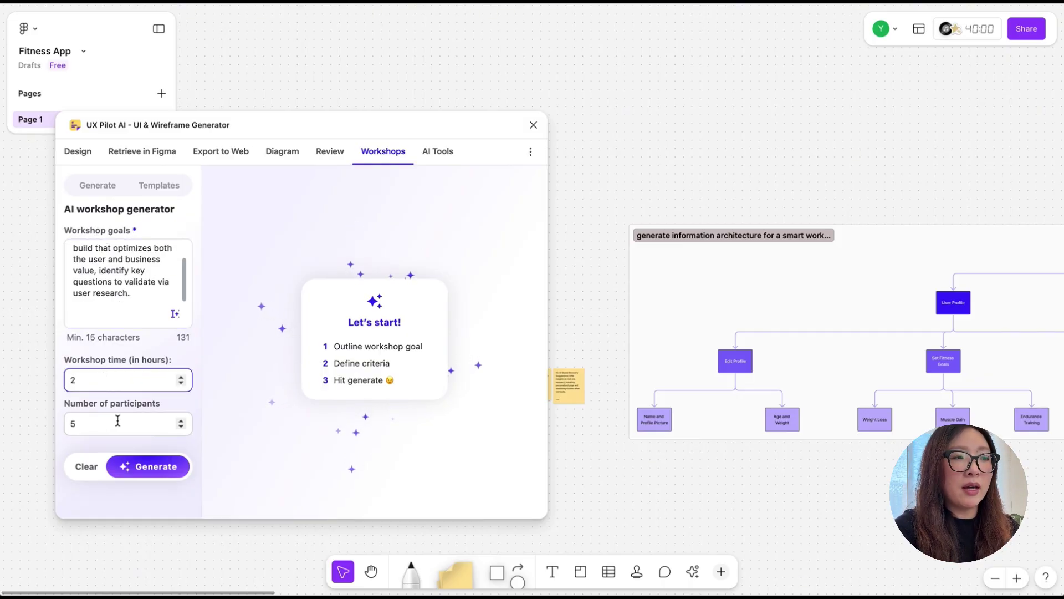
pyautogui.click(161, 475)
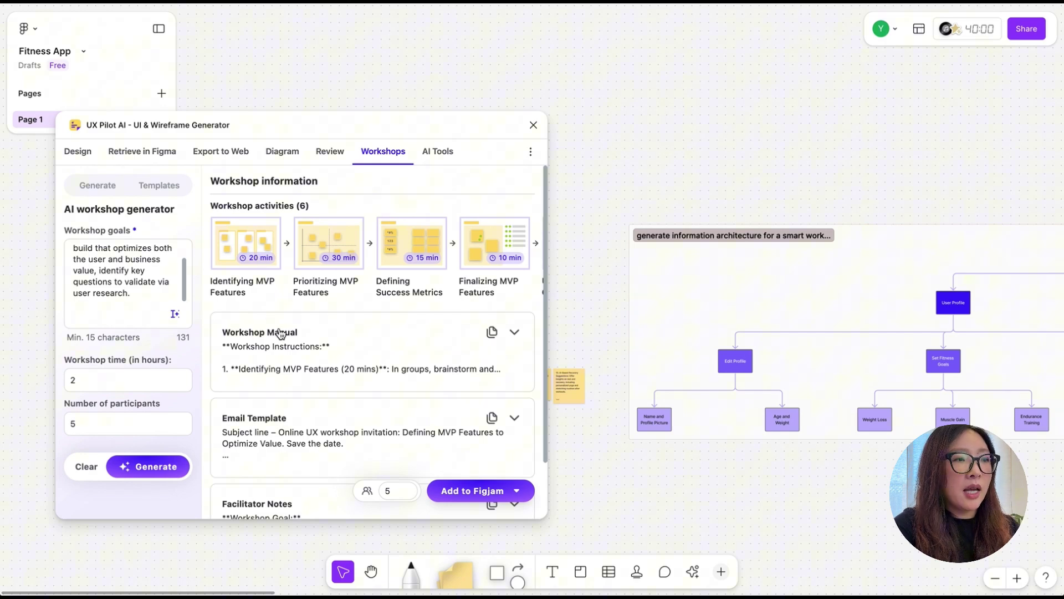
# - Review the generated six-activity workshop plan and add it to the FigJam board
pyautogui.scroll(-2, 281, 333)
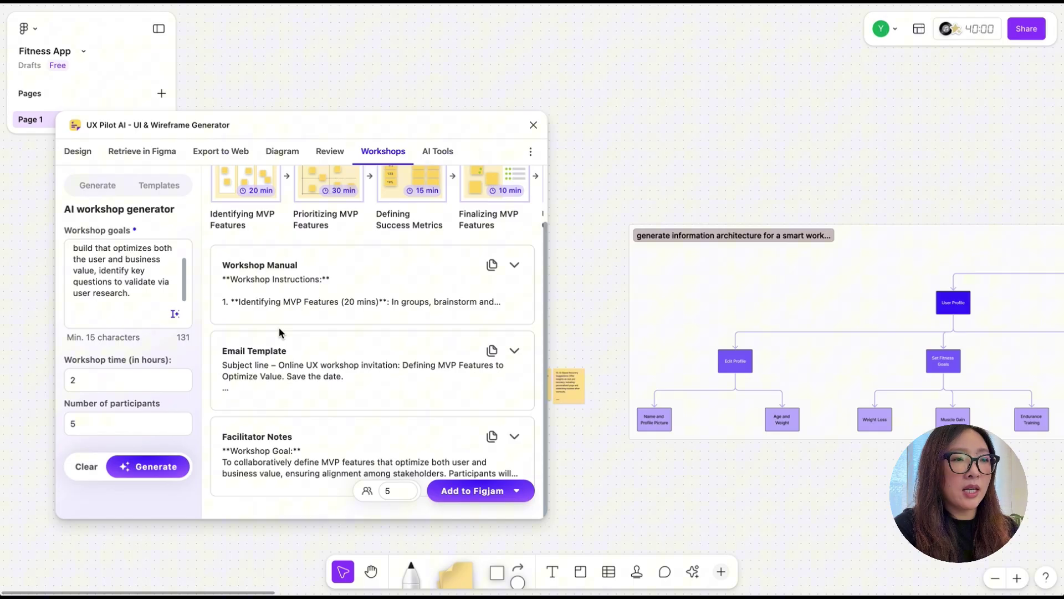
pyautogui.click(471, 499)
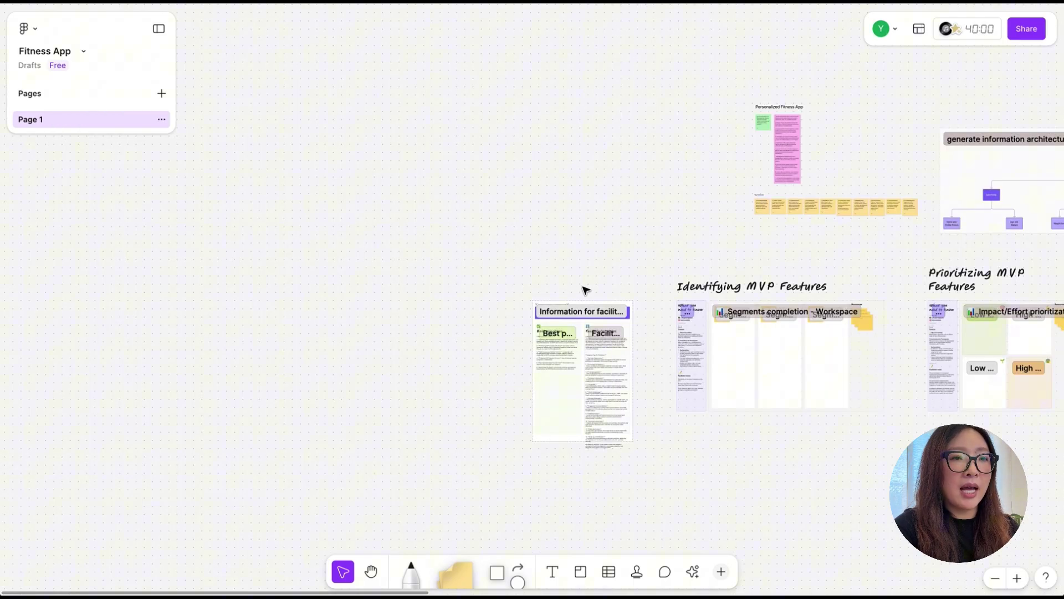
# - Pan the FigJam board right through Defining Success Metrics and Finalizing MVP Features to Action Plan
pyautogui.scroll(5, 585, 290)
pyautogui.scroll(5, 584, 290)
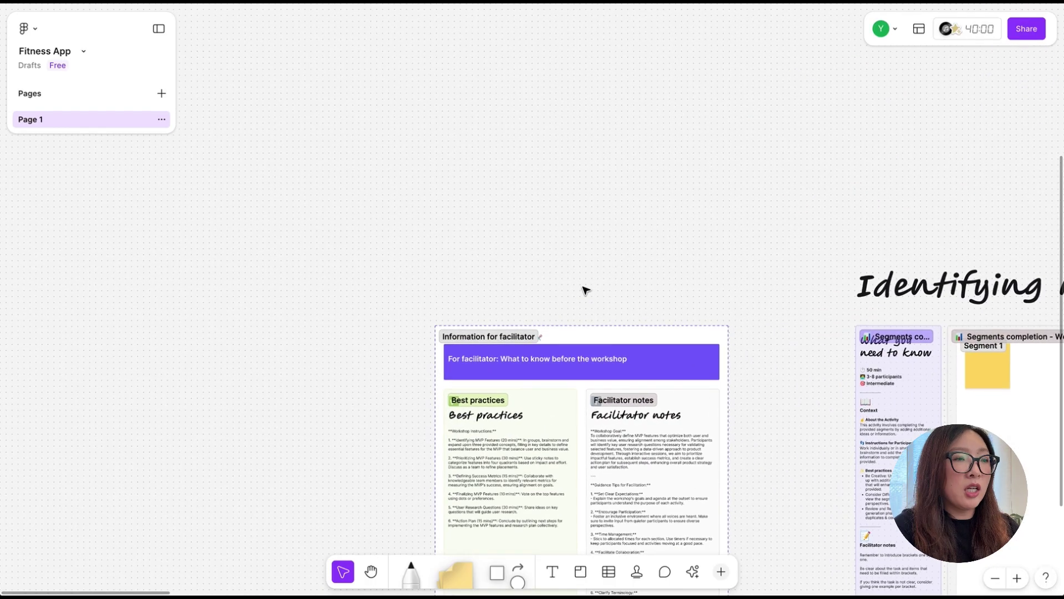
pyautogui.scroll(-5, 584, 290)
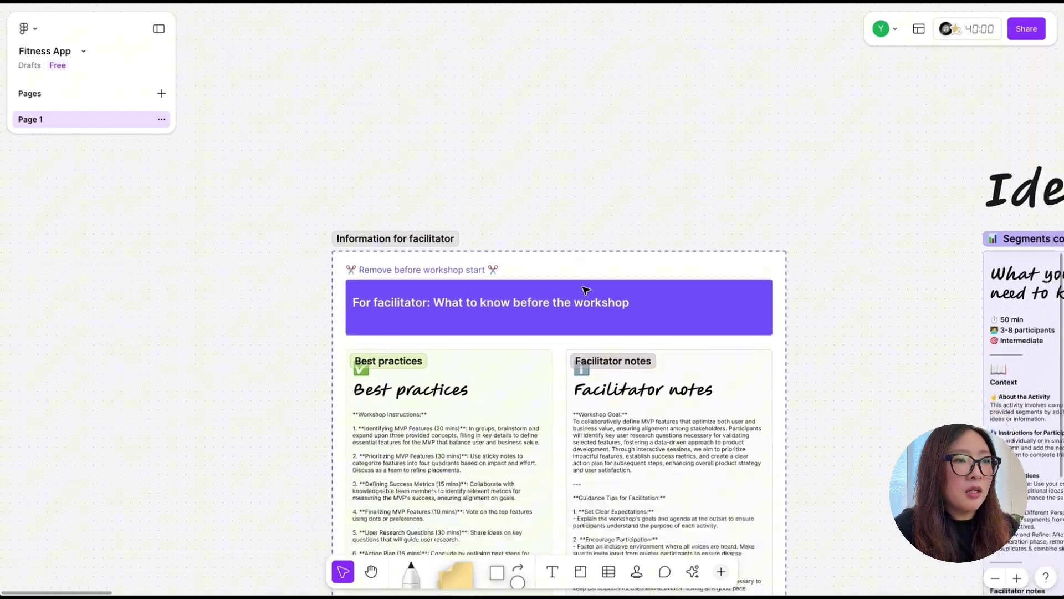
pyautogui.scroll(-3, 454, 205)
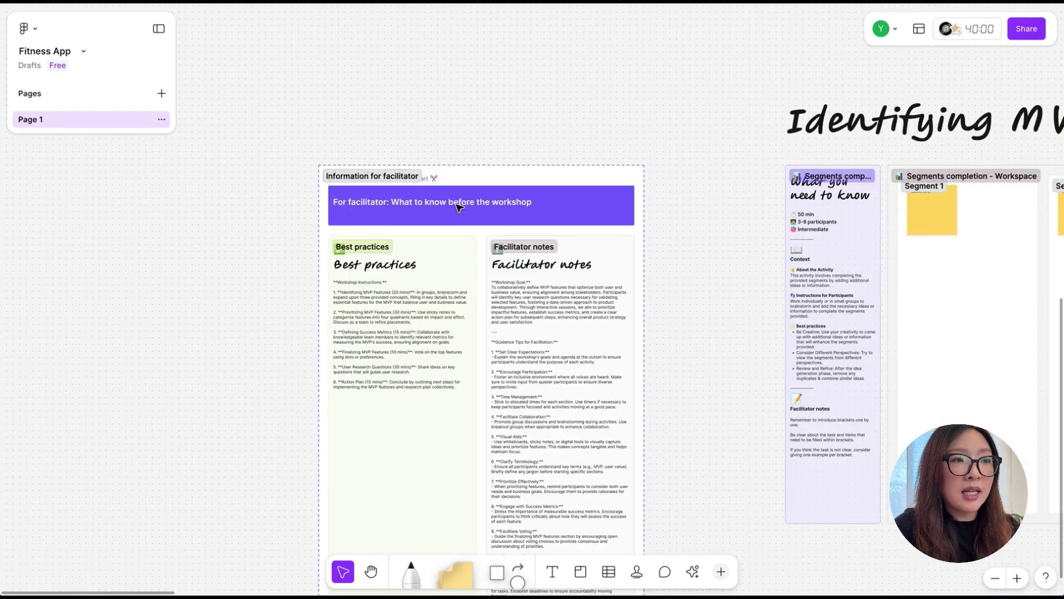
pyautogui.hscroll(10, 421, 261)
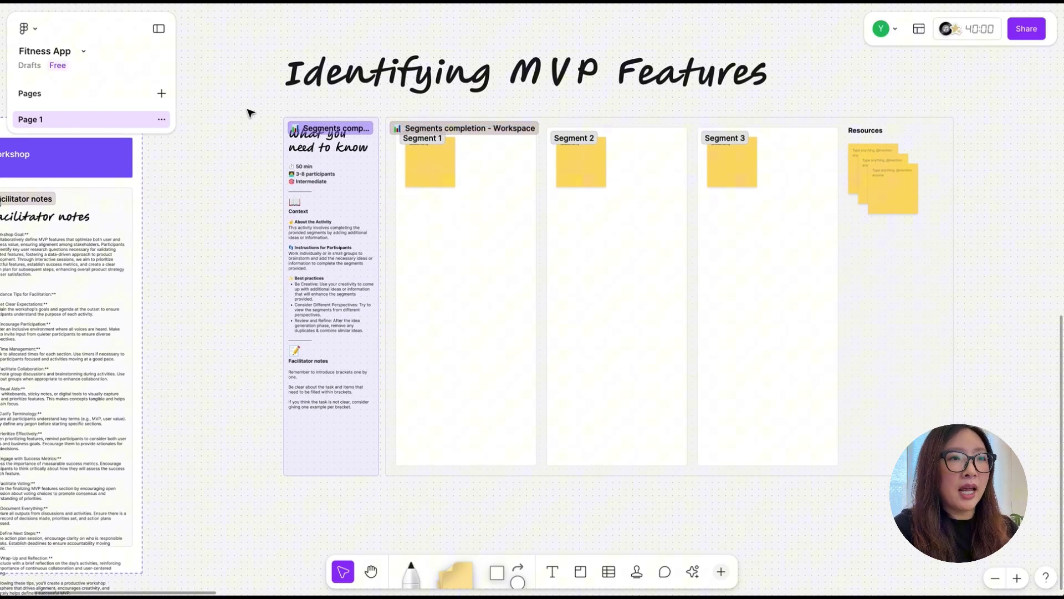
pyautogui.scroll(3, 278, 169)
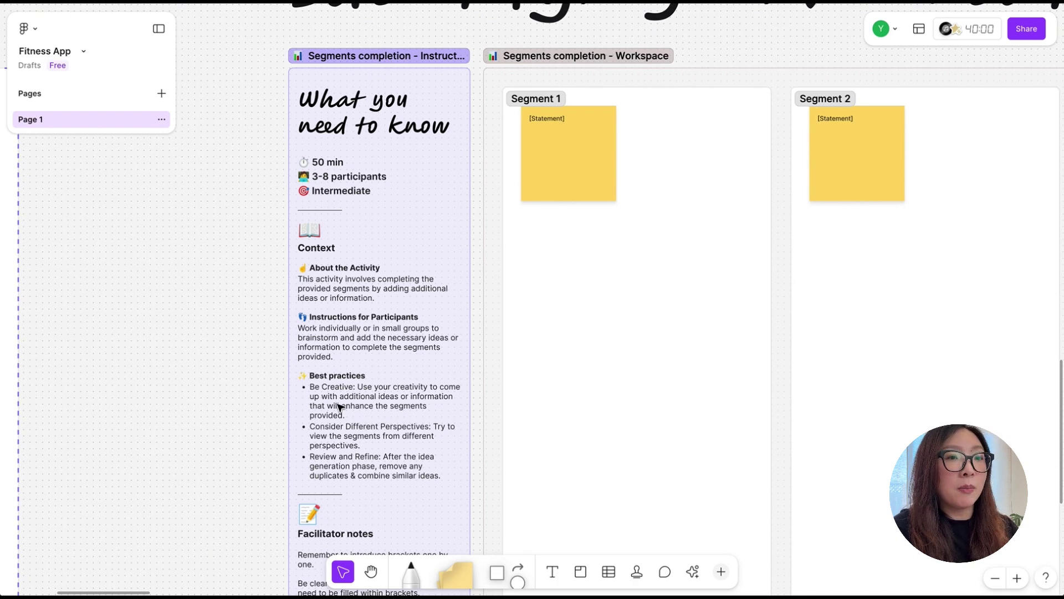
pyautogui.scroll(-10, 681, 229)
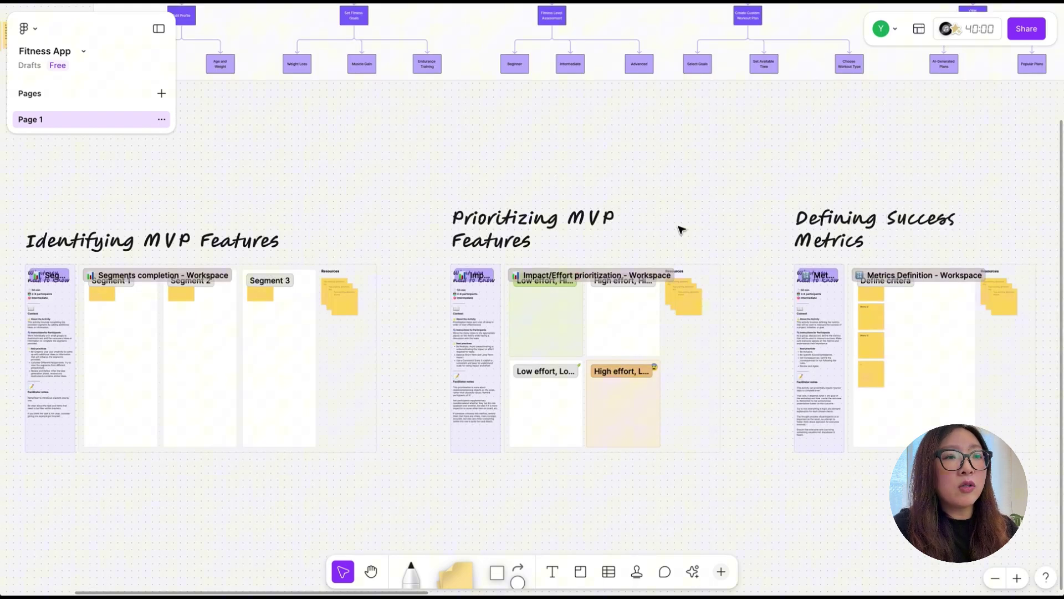
pyautogui.scroll(5, 612, 305)
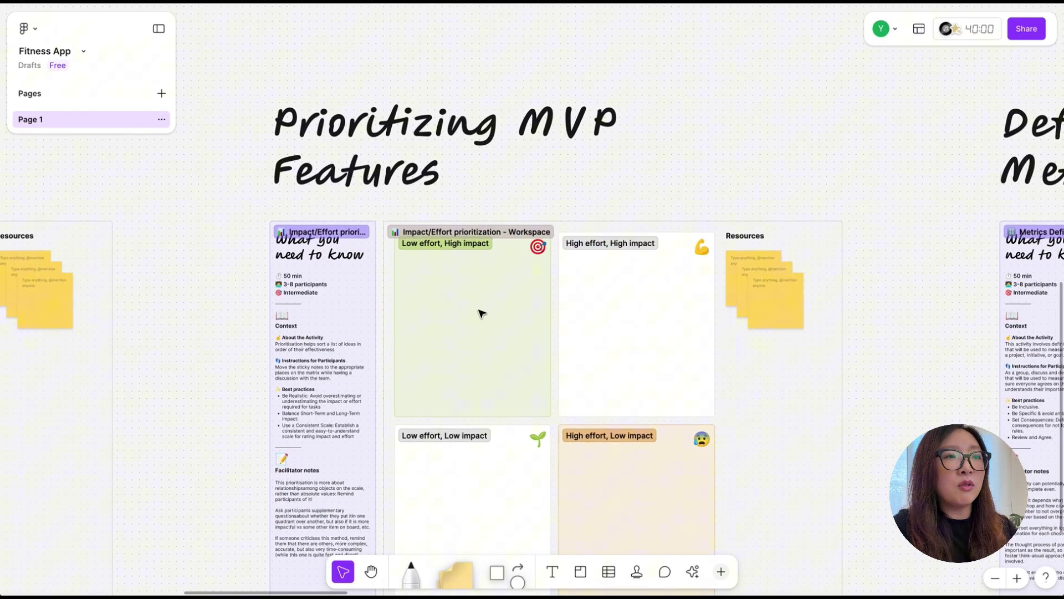
pyautogui.scroll(-3, 480, 314)
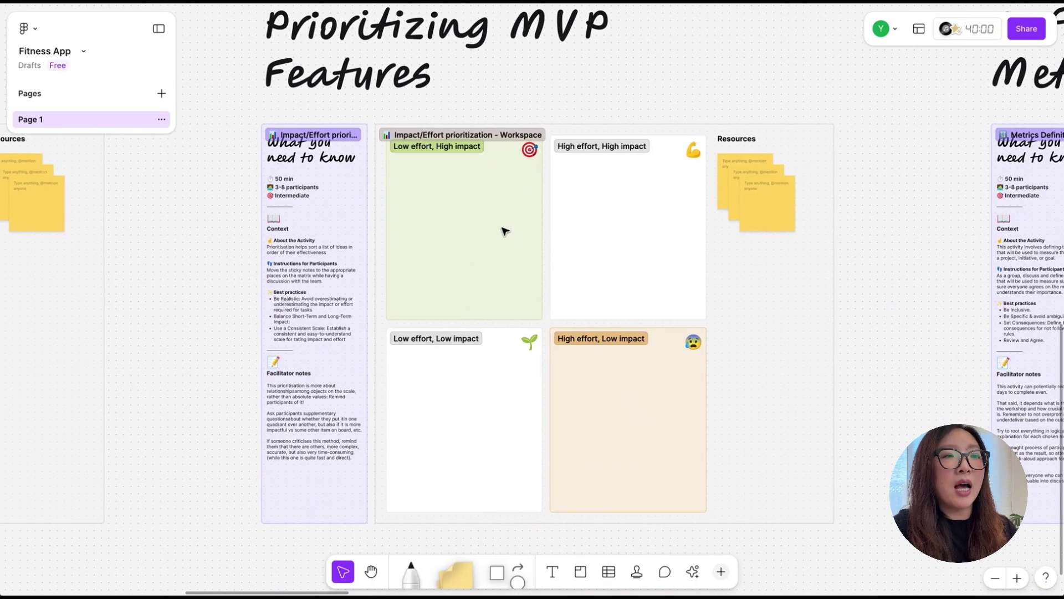
pyautogui.scroll(4, 503, 228)
pyautogui.scroll(1, 503, 228)
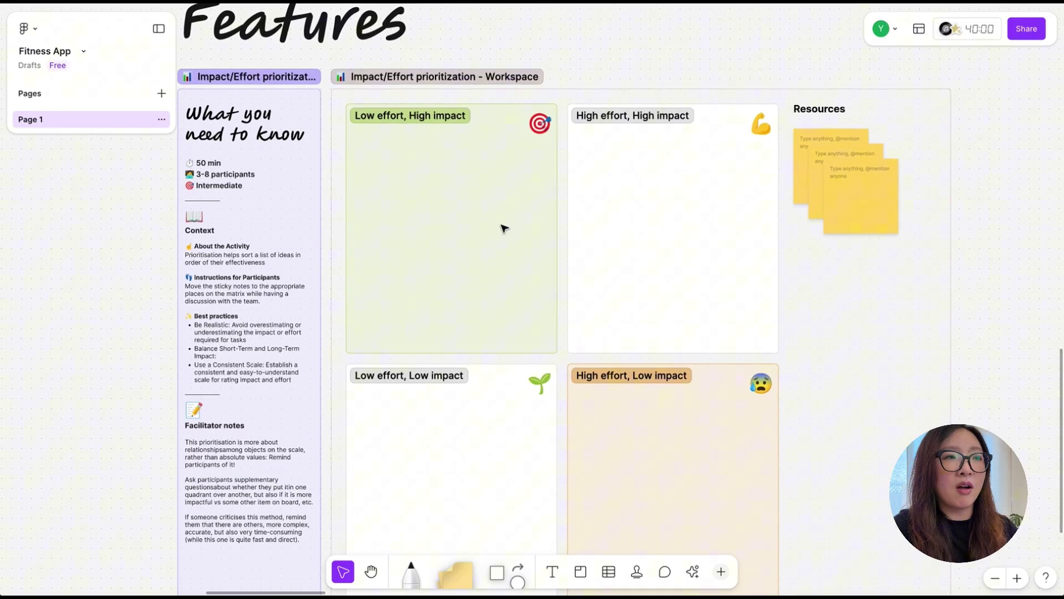
pyautogui.scroll(-5, 725, 112)
pyautogui.hscroll(-2, 725, 112)
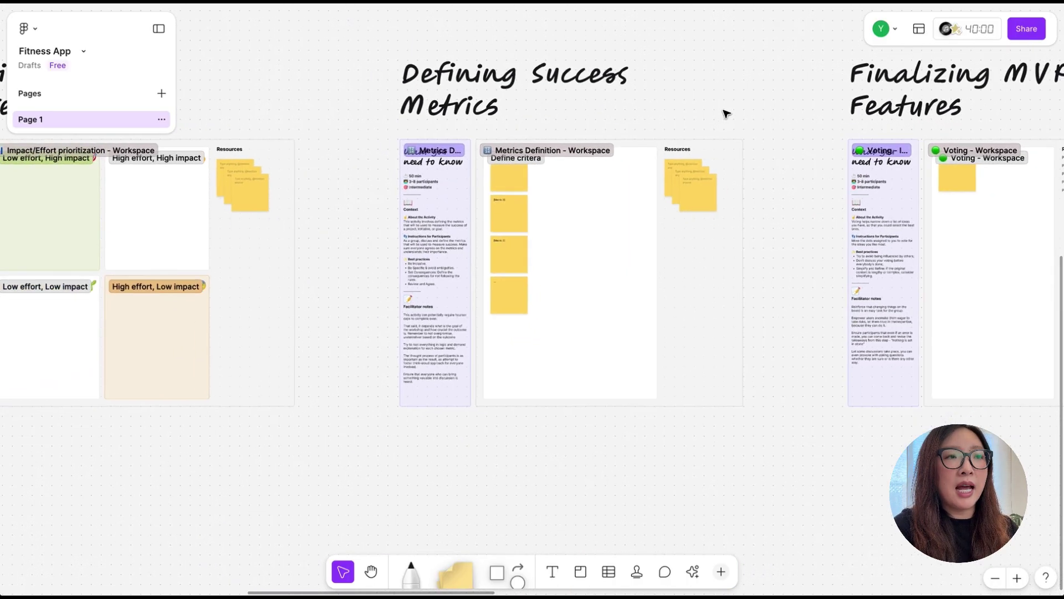
pyautogui.hscroll(8, 724, 114)
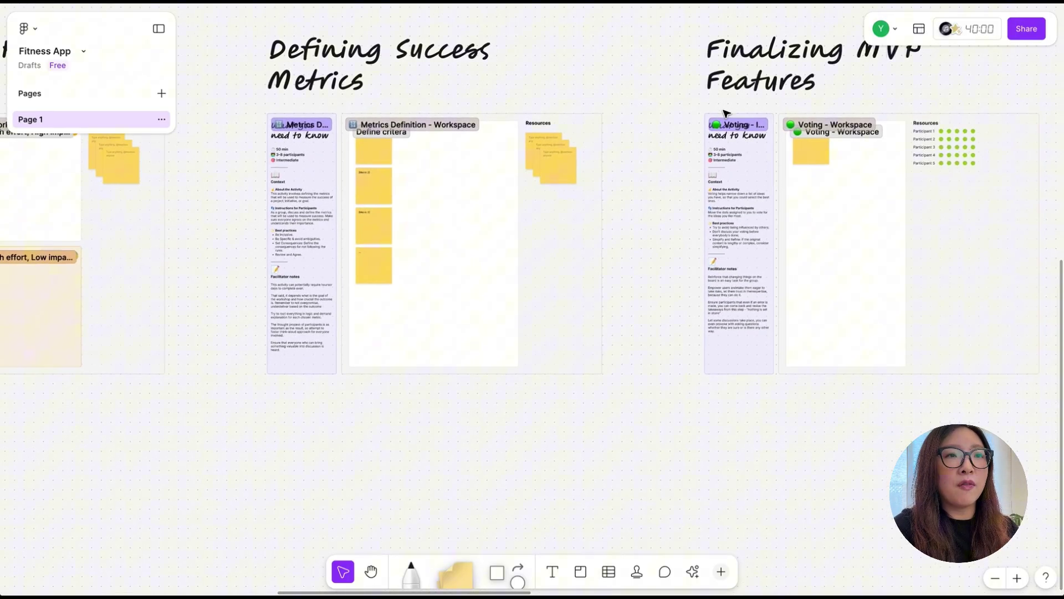
pyautogui.hscroll(8, 725, 113)
pyautogui.scroll(-1, 725, 113)
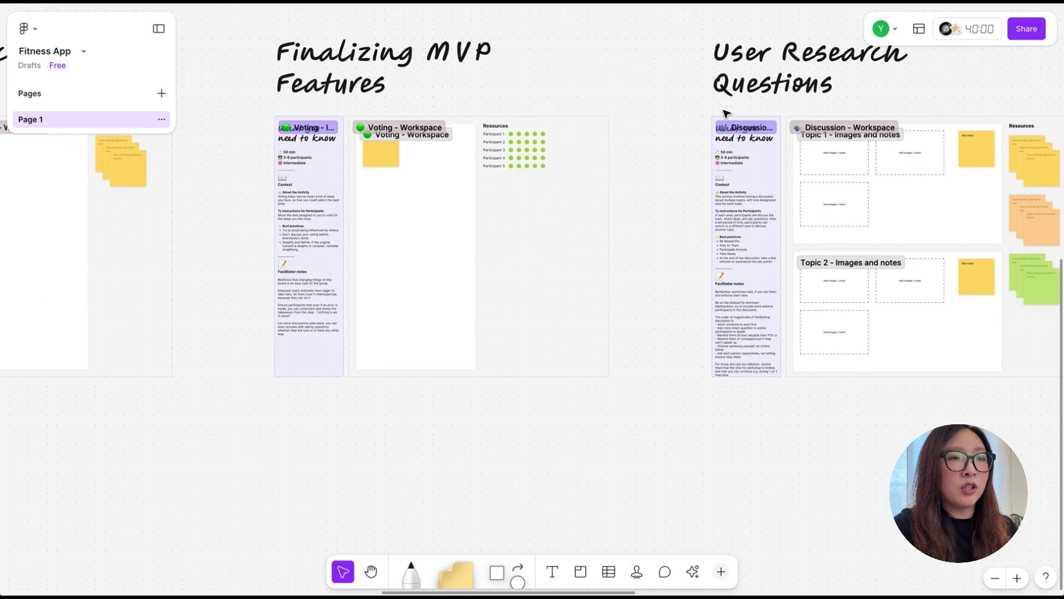
pyautogui.hscroll(3, 725, 111)
pyautogui.scroll(2, 724, 112)
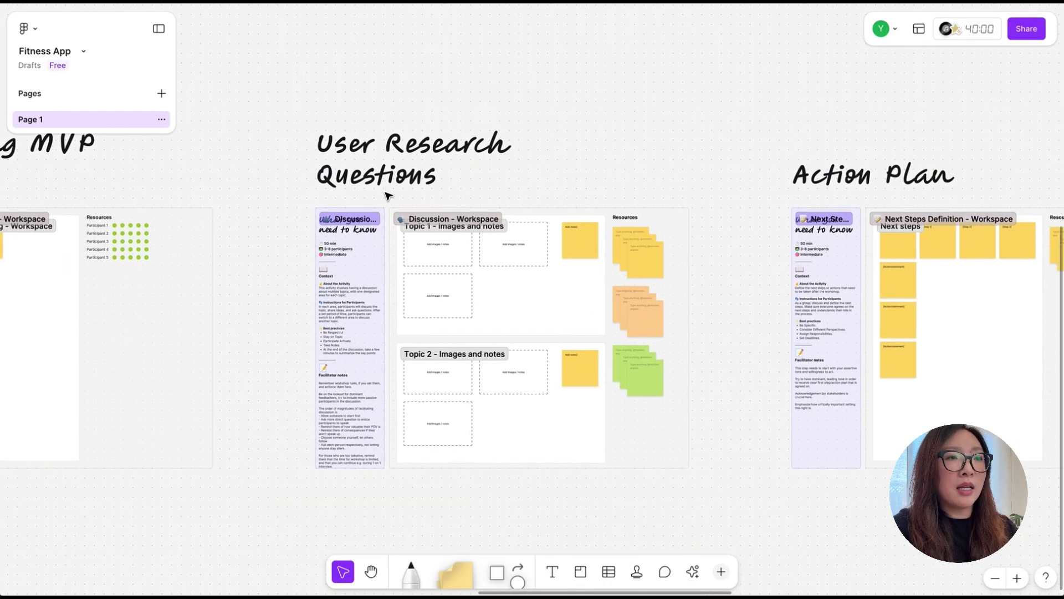
# - Zoom in on the Action Plan section and return the UX Pilot plugin to its Design tab
pyautogui.press('n')
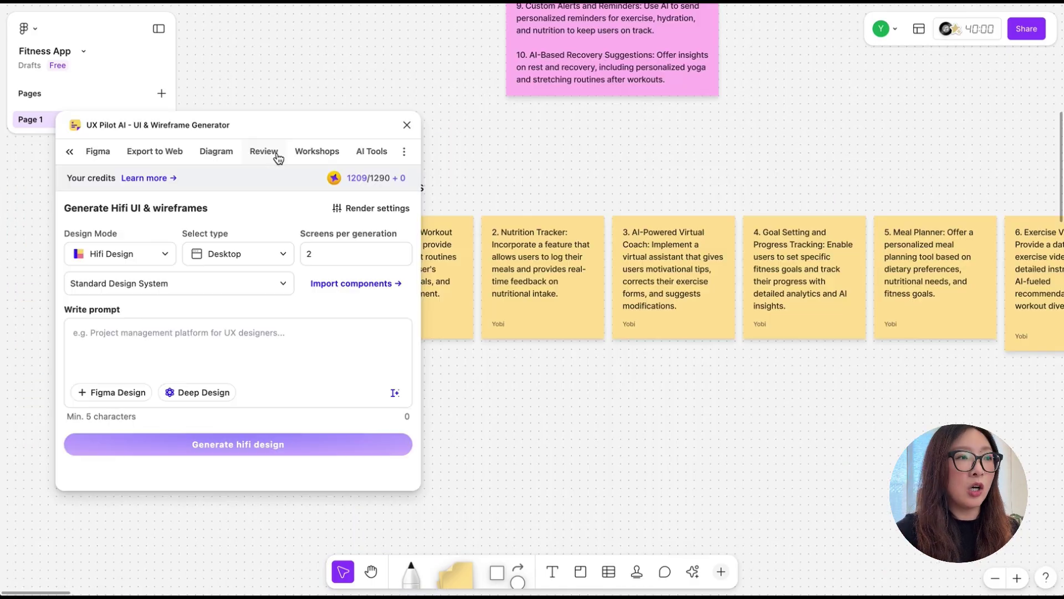
pyautogui.click(68, 153)
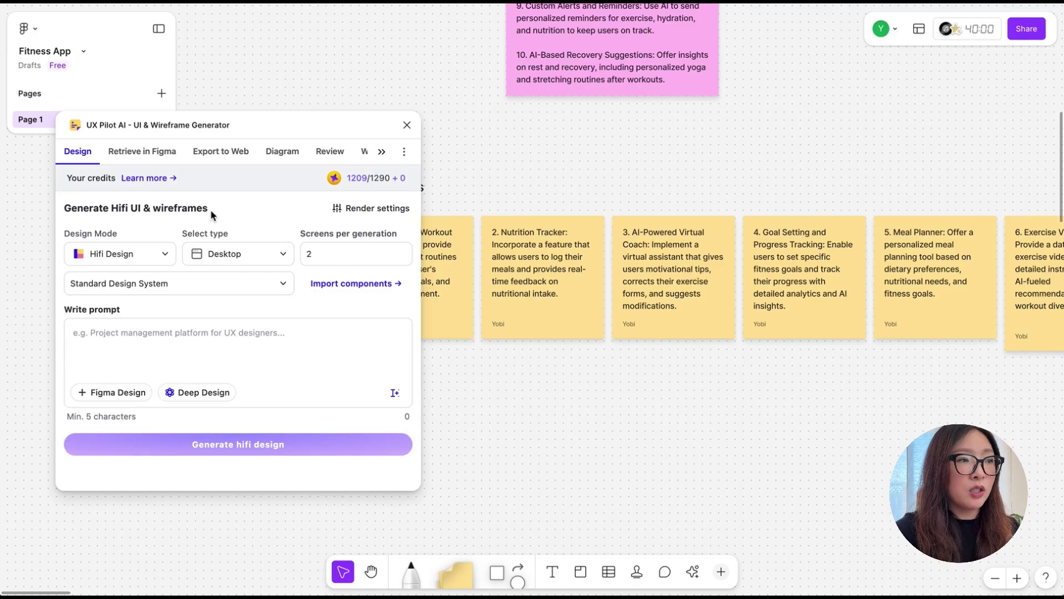
# - Set the generator to Wireframe, Mobile app, 1 screen per generation, and start the dashboard prompt
pyautogui.click(164, 255)
pyautogui.click(106, 301)
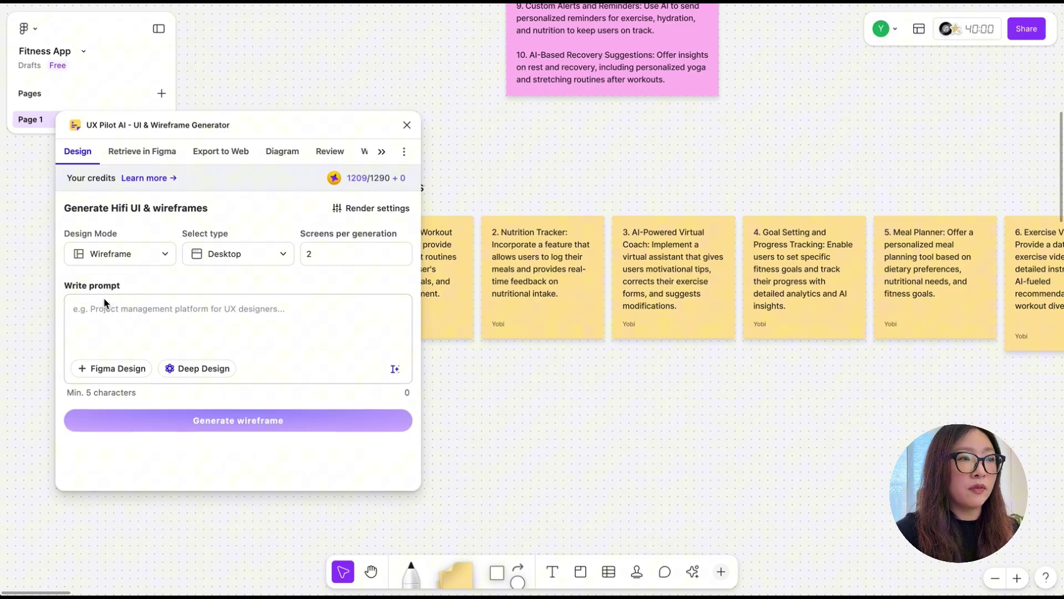
pyautogui.click(265, 257)
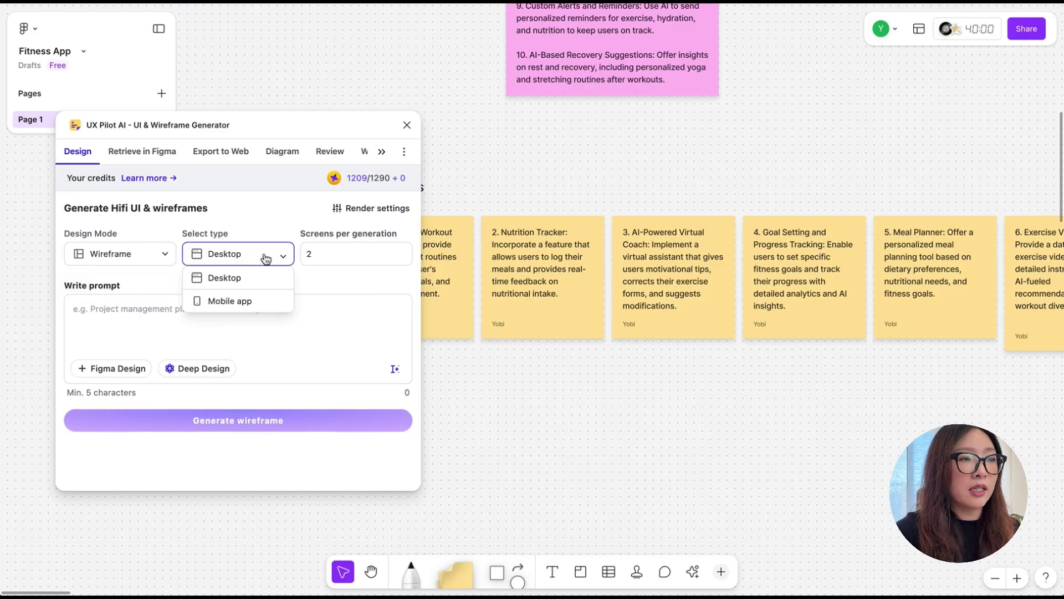
pyautogui.click(233, 302)
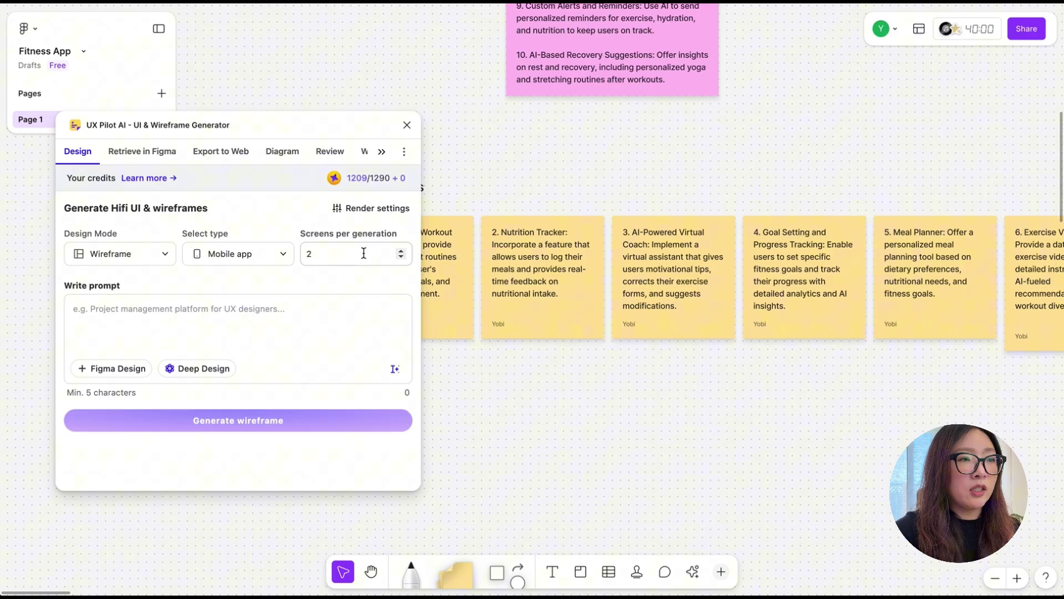
pyautogui.click(329, 258)
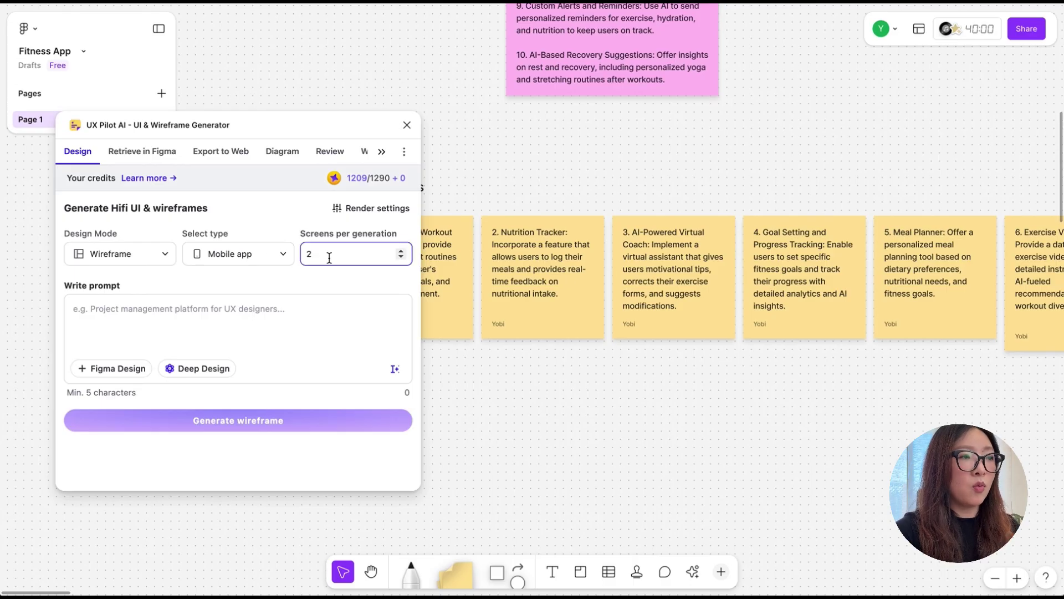
pyautogui.press('BackSpace')
pyautogui.write('1')
pyautogui.click(225, 311)
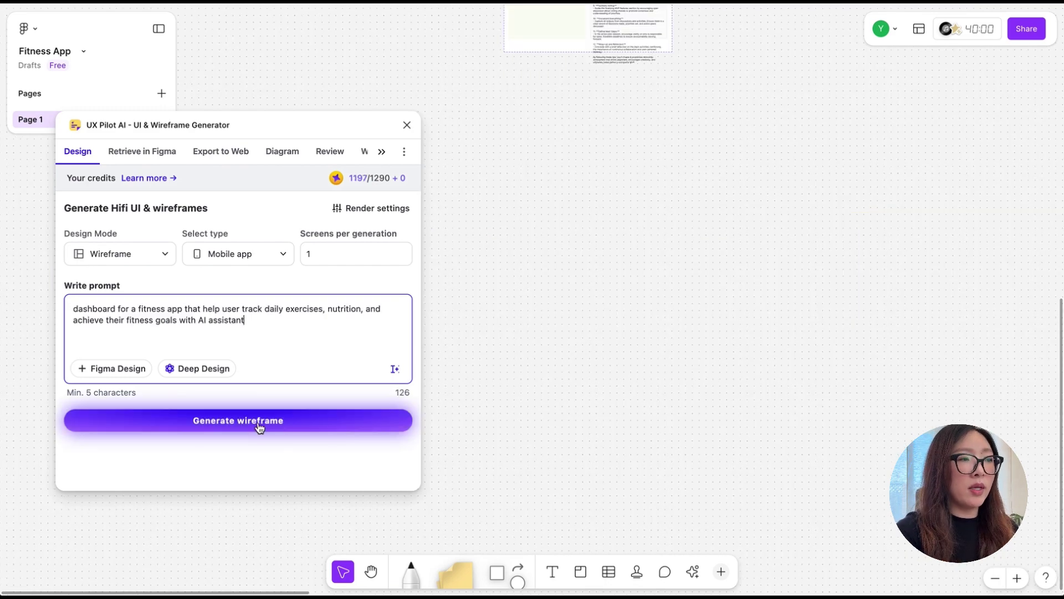
# - Generate the fitness dashboard wireframe and zoom out to see it among the other boards
pyautogui.click(258, 427)
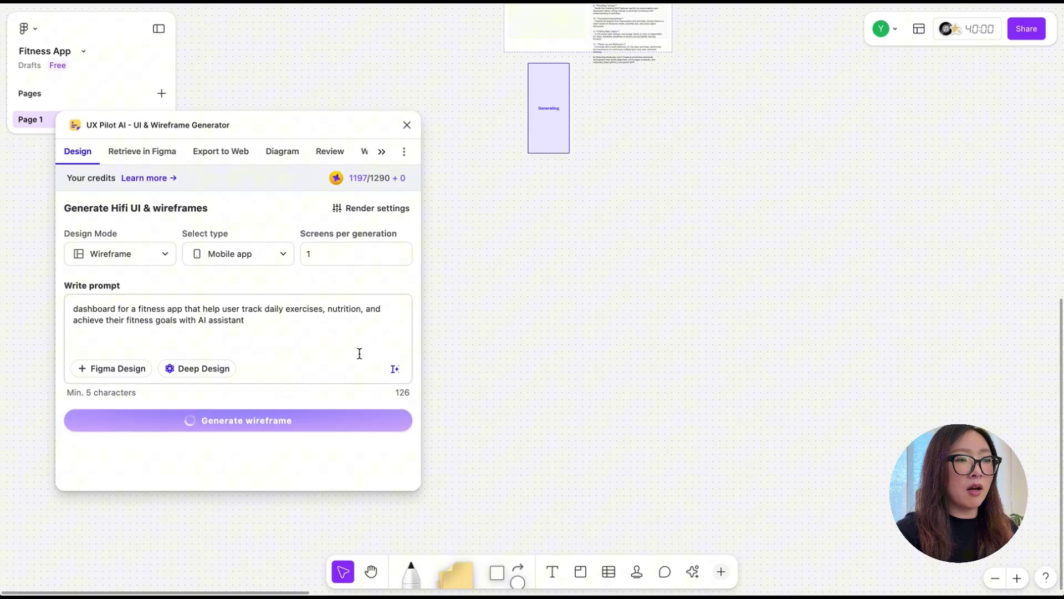
pyautogui.scroll(2, 452, 298)
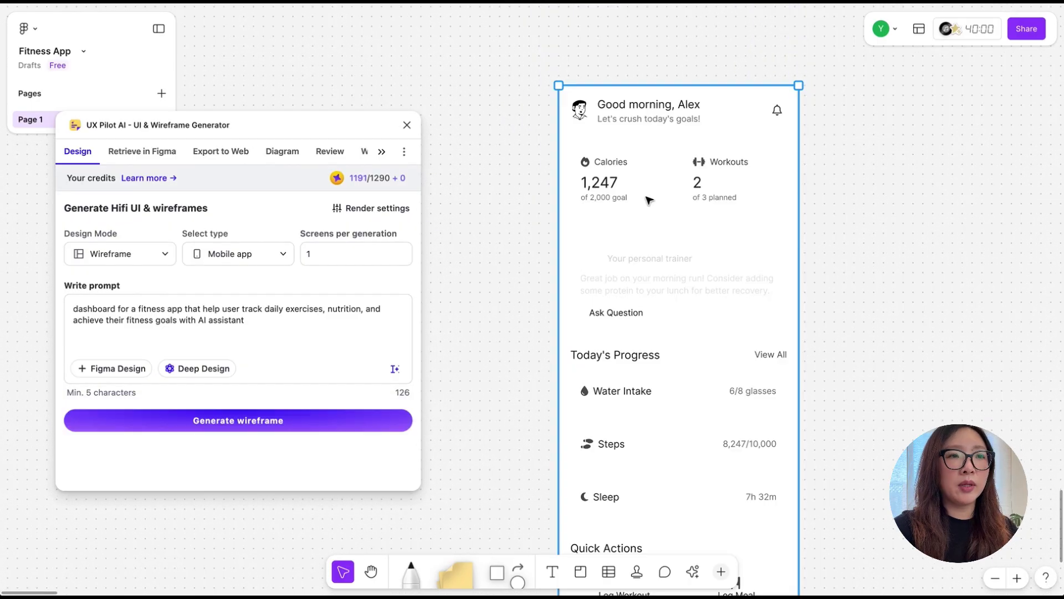
pyautogui.scroll(-3, 829, 275)
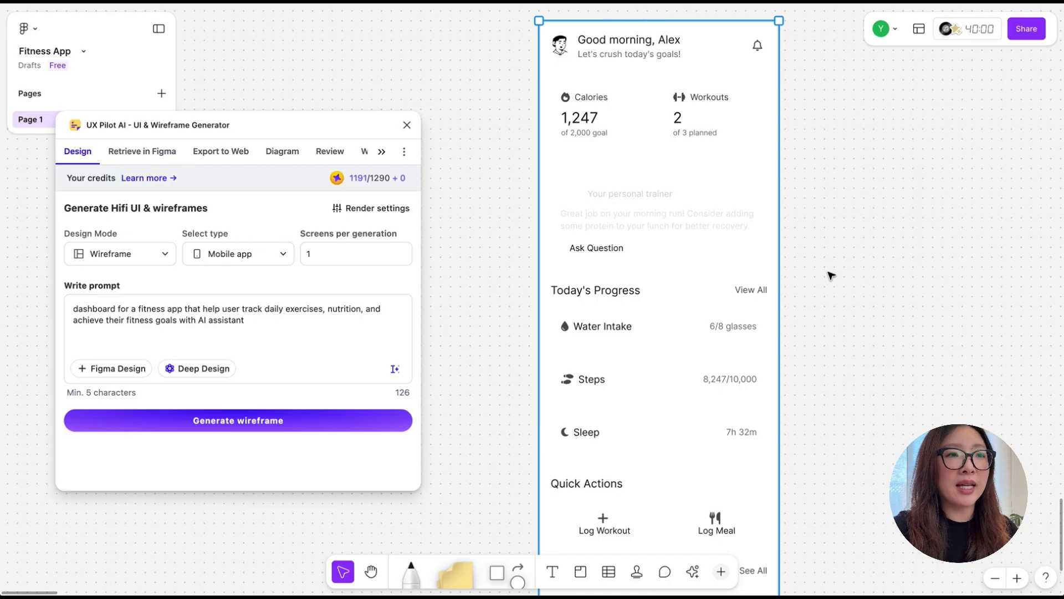
pyautogui.scroll(-5, 829, 275)
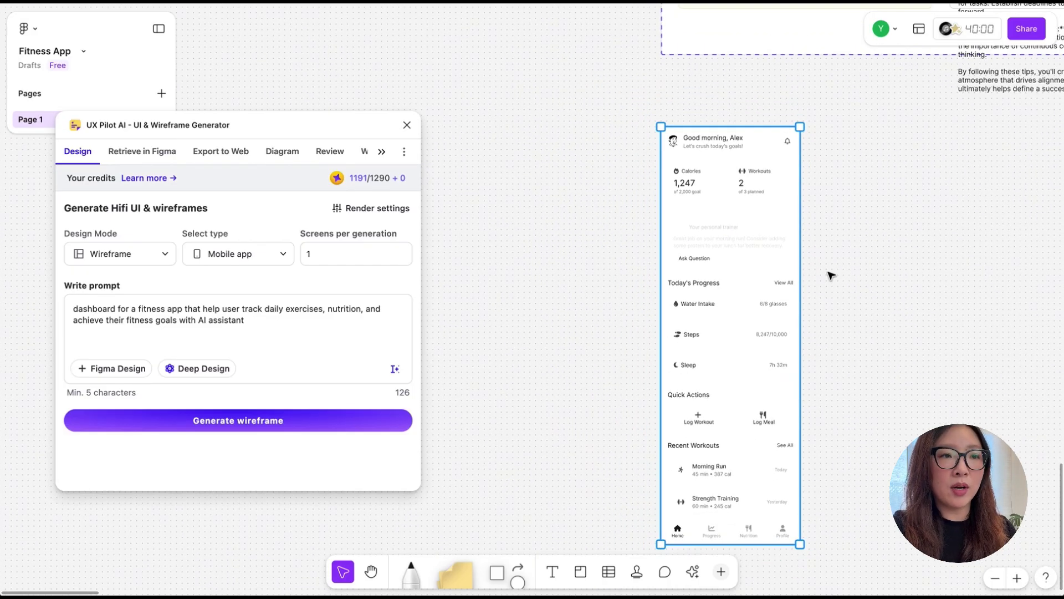
pyautogui.scroll(-8, 830, 275)
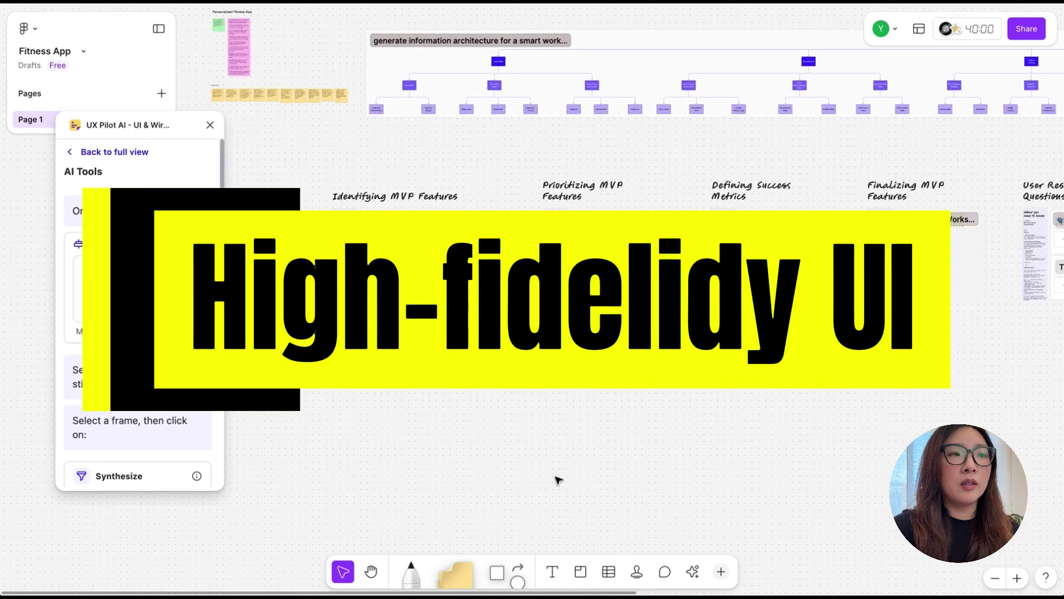
# - Select the information architecture group and send the 'create app requirement' AI prompt
pyautogui.hscroll(1, 558, 480)
pyautogui.scroll(-3, 559, 480)
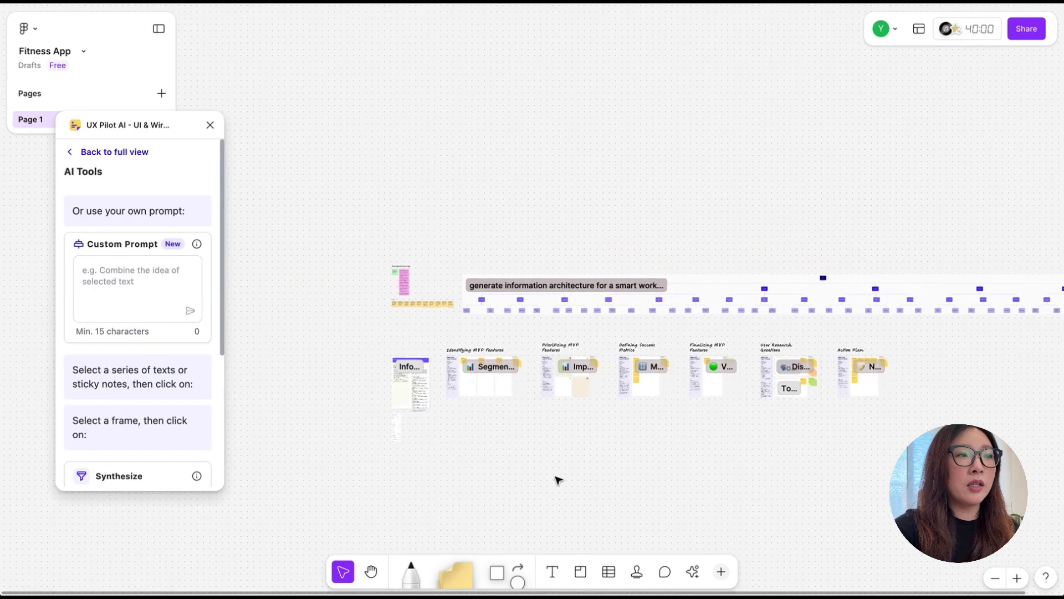
pyautogui.click(403, 369)
pyautogui.hscroll(3, 403, 368)
pyautogui.moveTo(271, 253); pyautogui.dragTo(1023, 345)
pyautogui.click(118, 304)
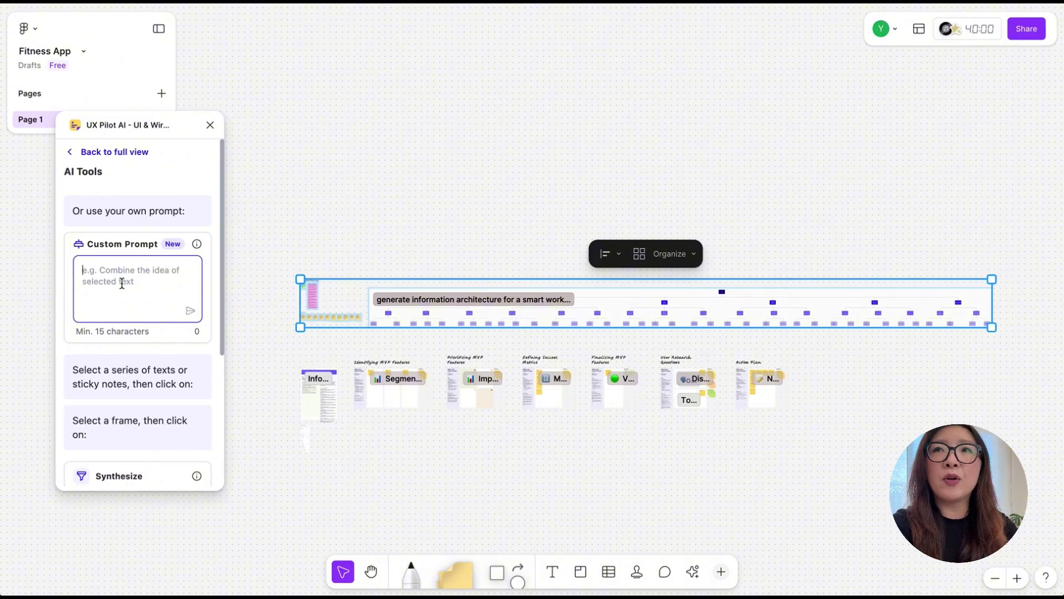
pyautogui.write('create app requirement')
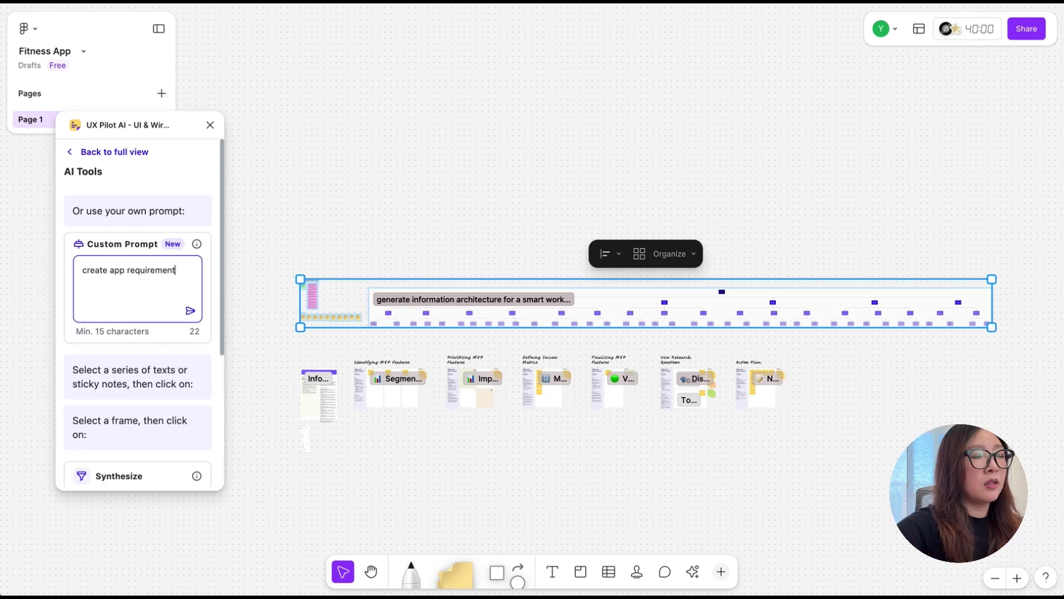
pyautogui.click(190, 311)
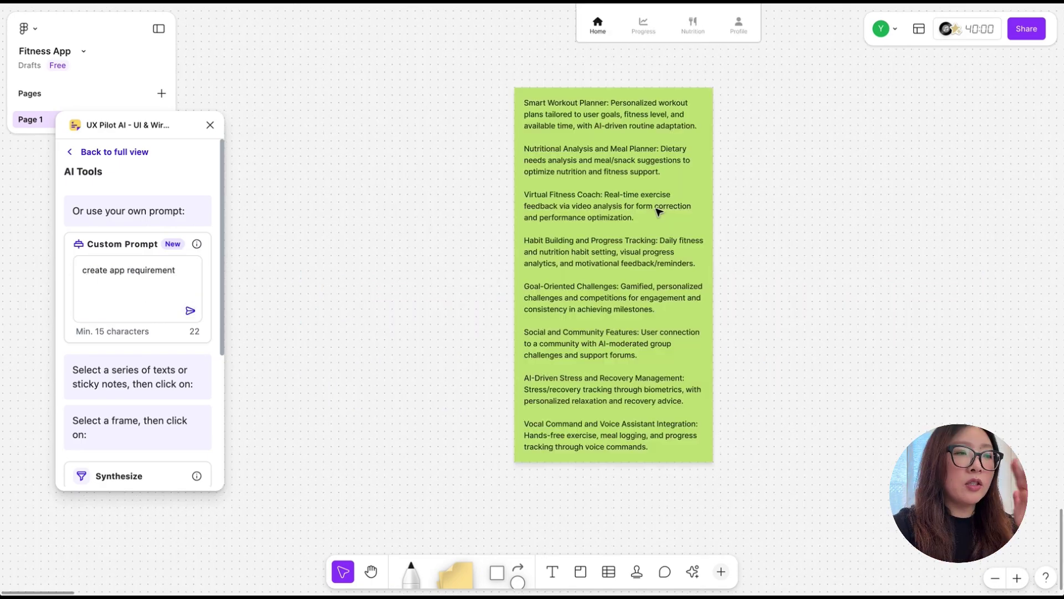
# - Move the generated green requirements sticky note slightly right and edit its text
pyautogui.click(657, 211)
pyautogui.moveTo(658, 210); pyautogui.dragTo(712, 219)
pyautogui.scroll(2, 820, 218)
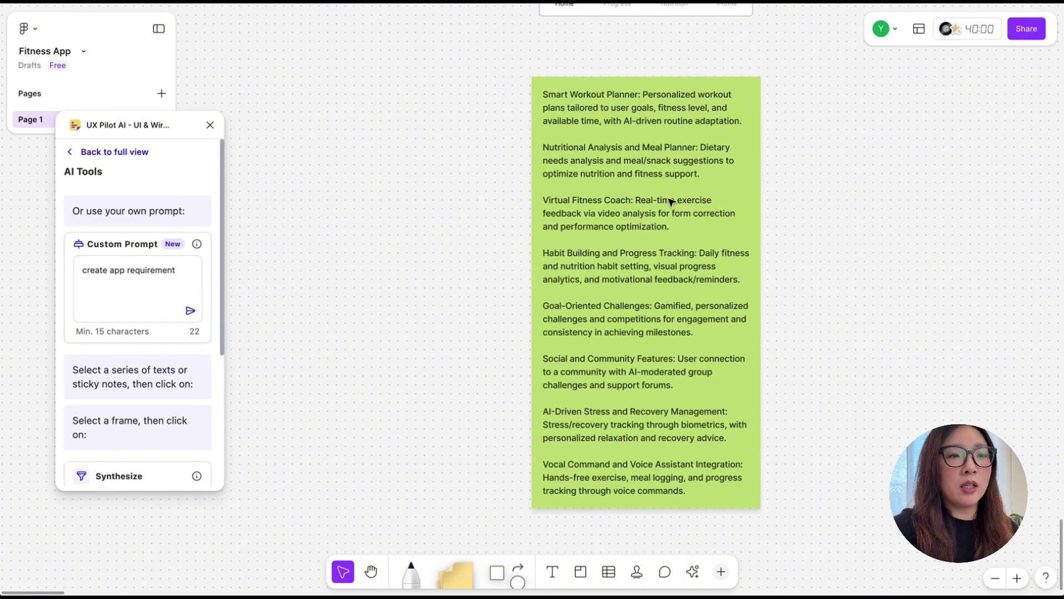
pyautogui.doubleClick(652, 172)
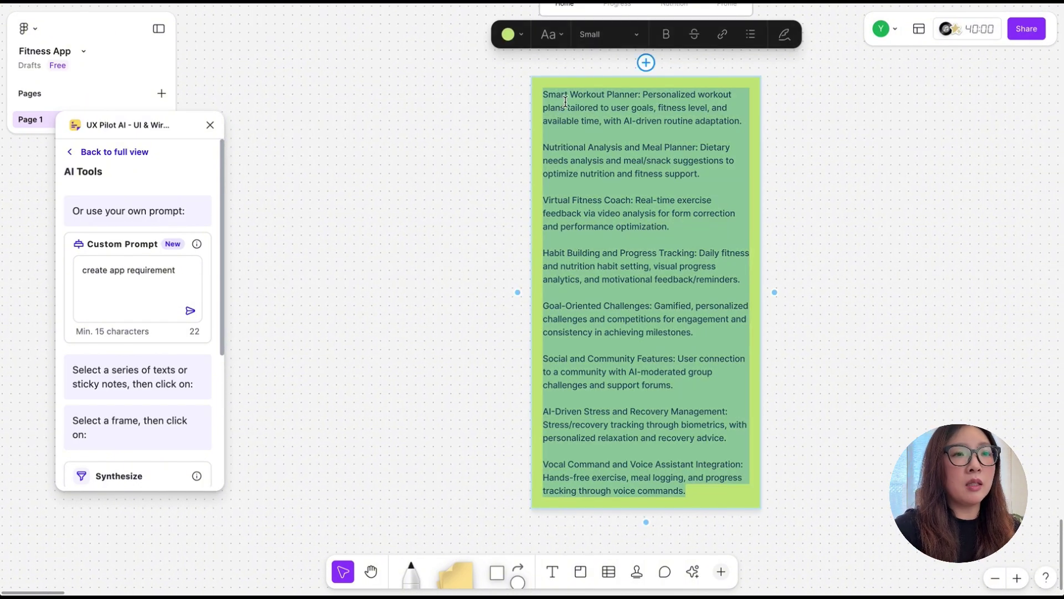
pyautogui.click(453, 109)
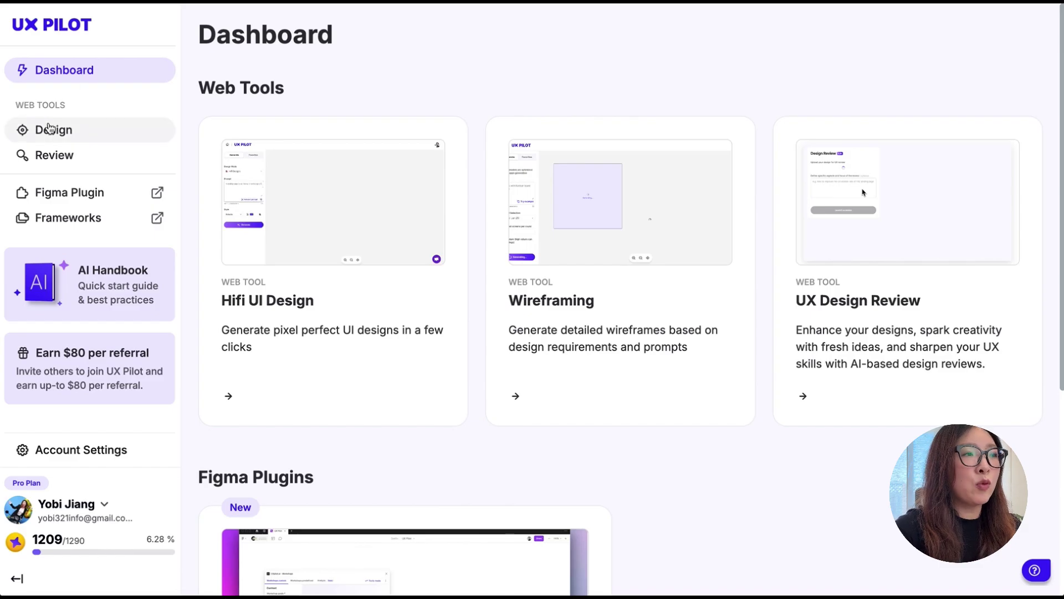
# - Create a new design page named 'Fitness App' with a light, pastel, glassy mobile style context
pyautogui.click(48, 127)
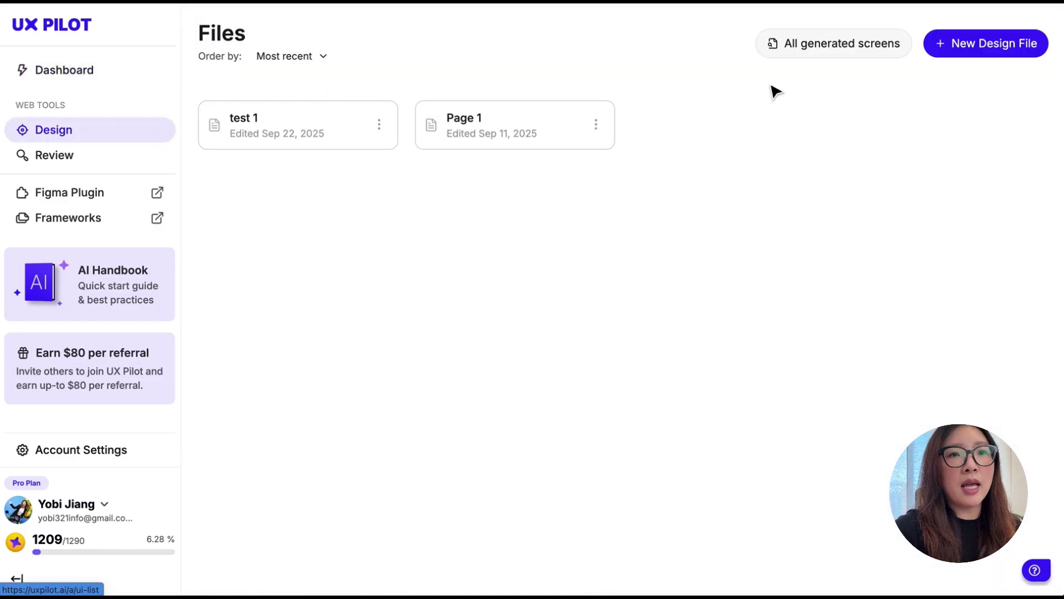
pyautogui.click(950, 49)
pyautogui.click(404, 214)
pyautogui.write('Fi')
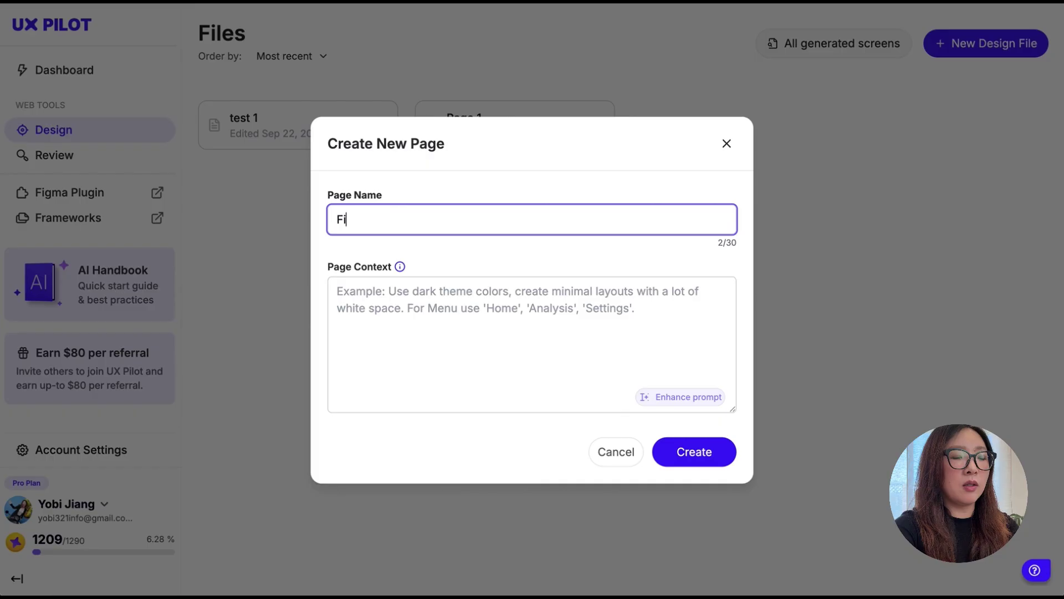
pyautogui.write('tness App')
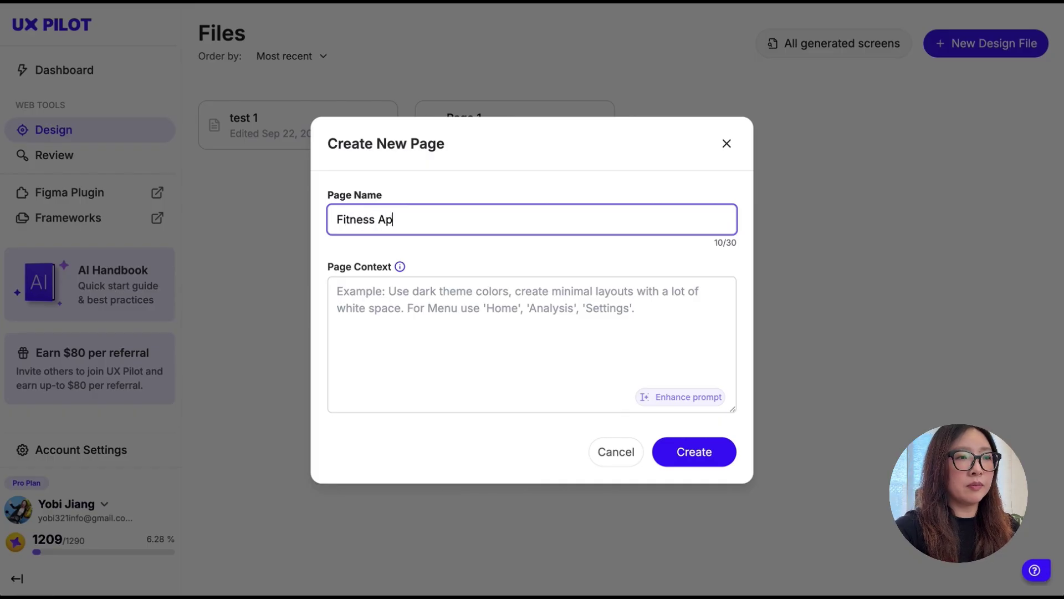
pyautogui.click(593, 318)
pyautogui.write('mobile app, light theme, pastel colors, glassy, rounded corners, modern, with intentional blank space, san serif font')
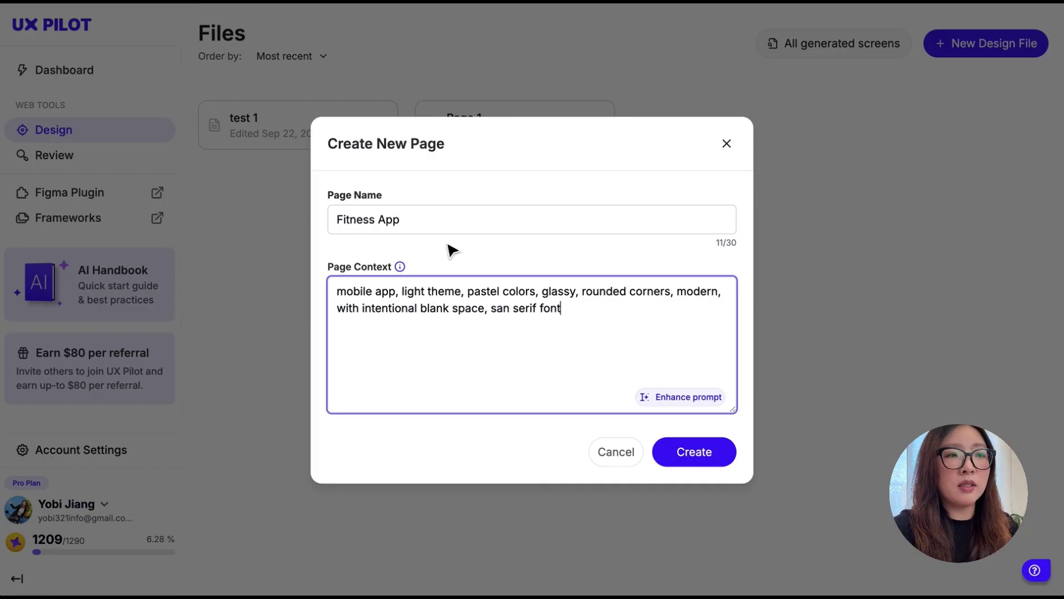
pyautogui.moveTo(400, 268)
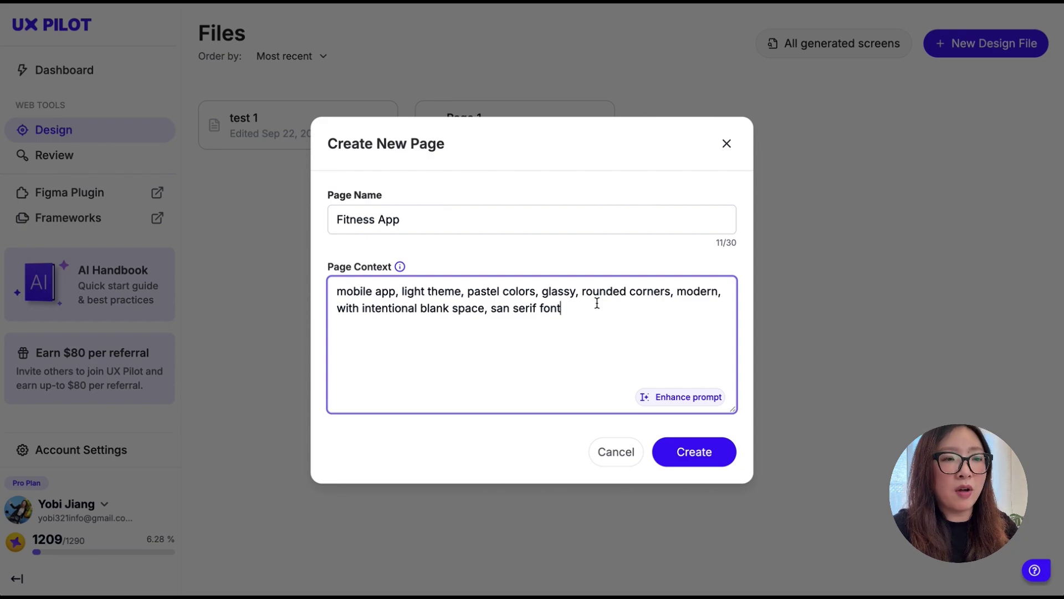
pyautogui.click(701, 451)
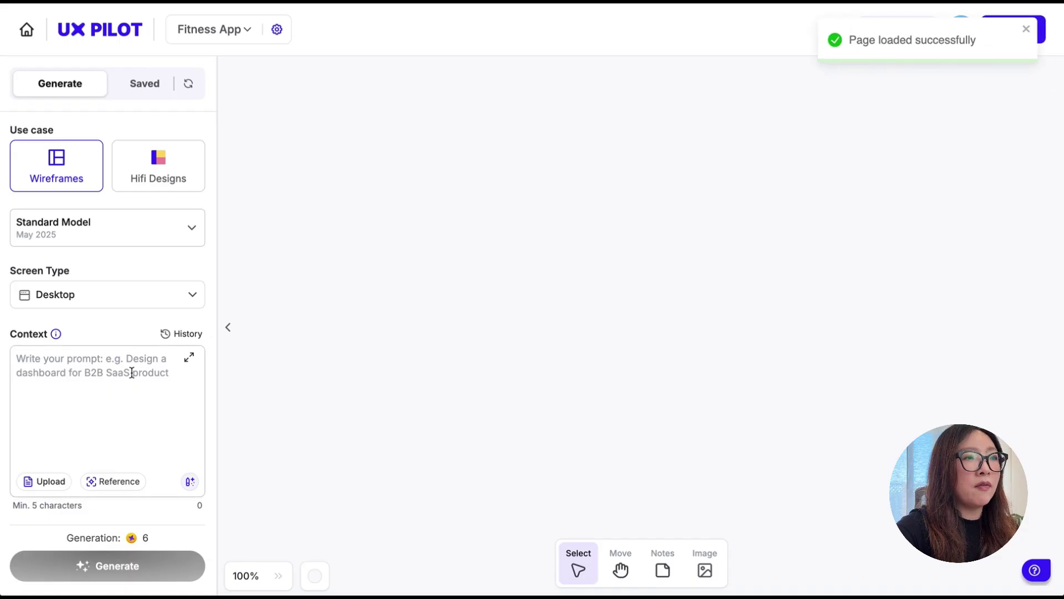
# - Switch the generator to high-fidelity designs for Mobile app screens
pyautogui.click(158, 176)
pyautogui.click(106, 310)
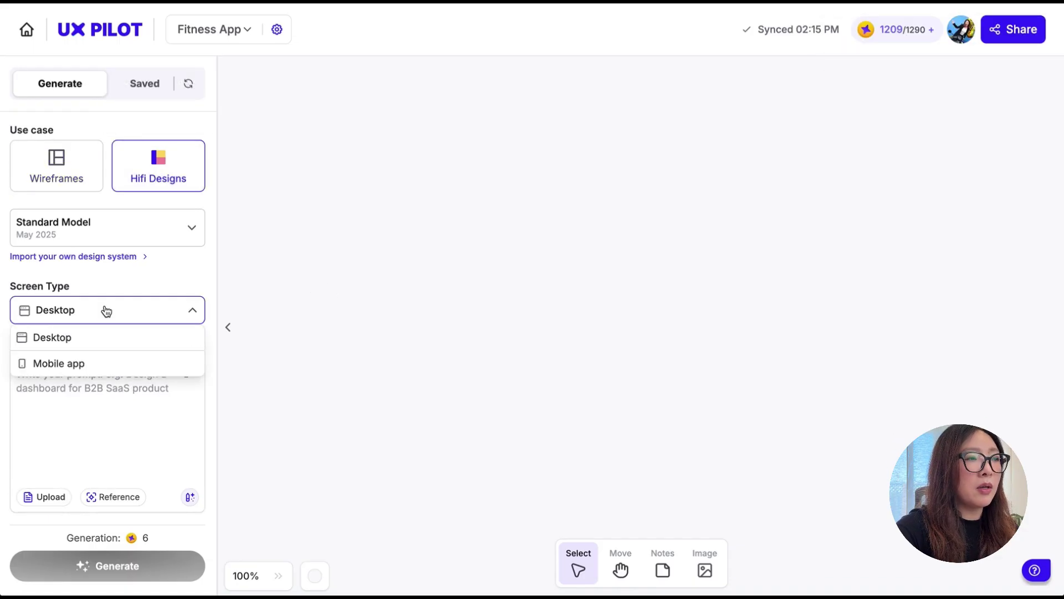
pyautogui.click(66, 364)
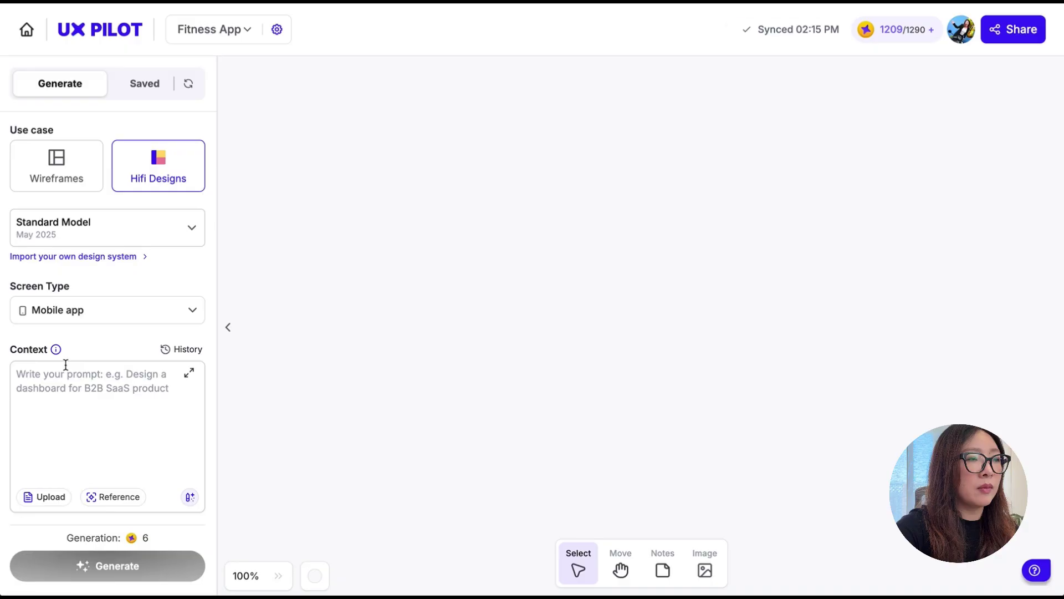
# - Paste the fitness app feature prompt as context and enable Deep Design and Max
pyautogui.click(71, 398)
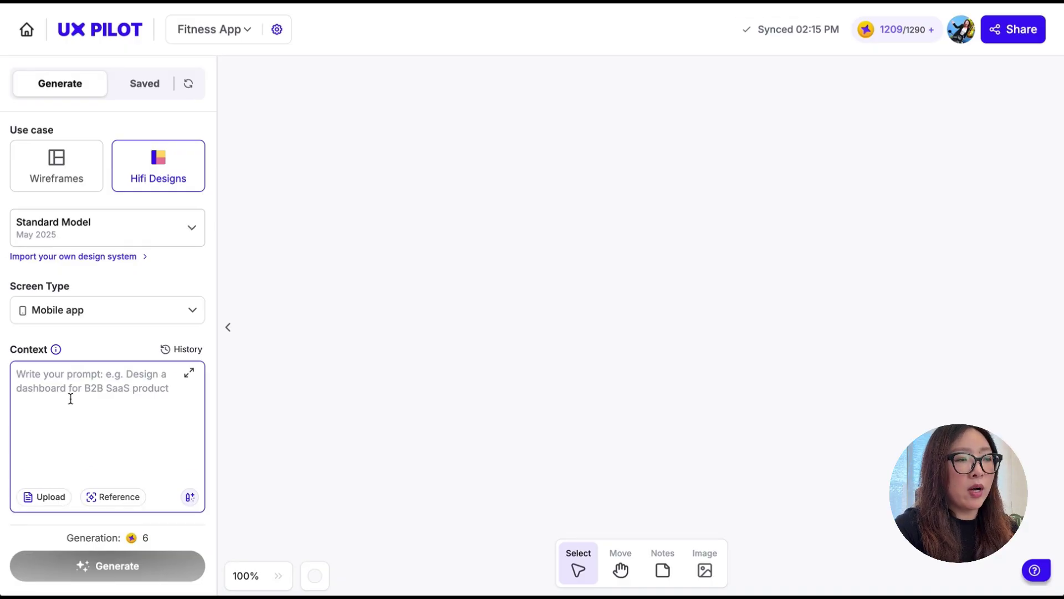
pyautogui.hotkey('ctrl', 'v')
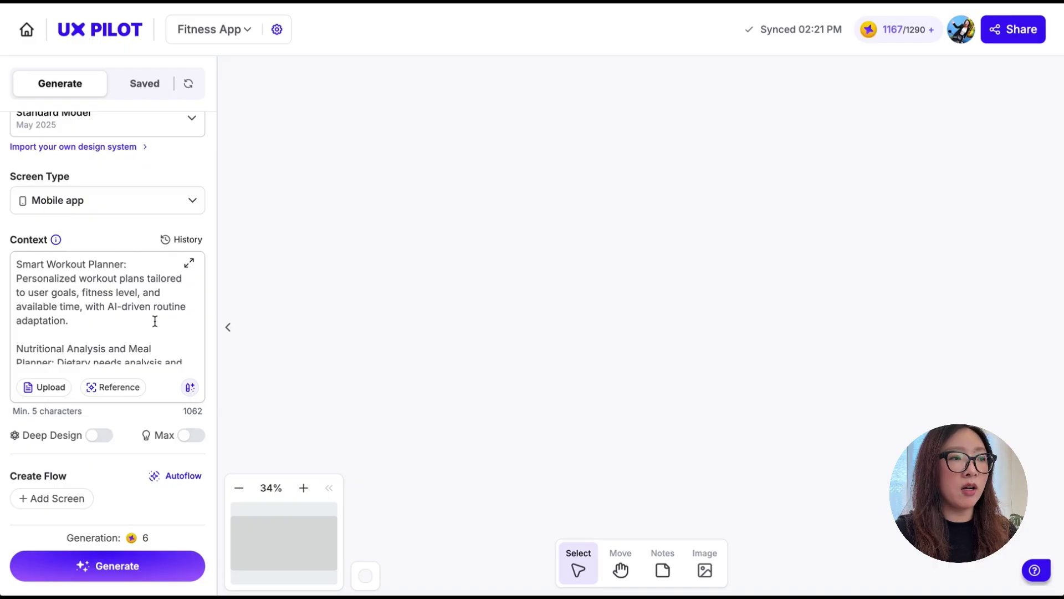
pyautogui.scroll(-10, 155, 322)
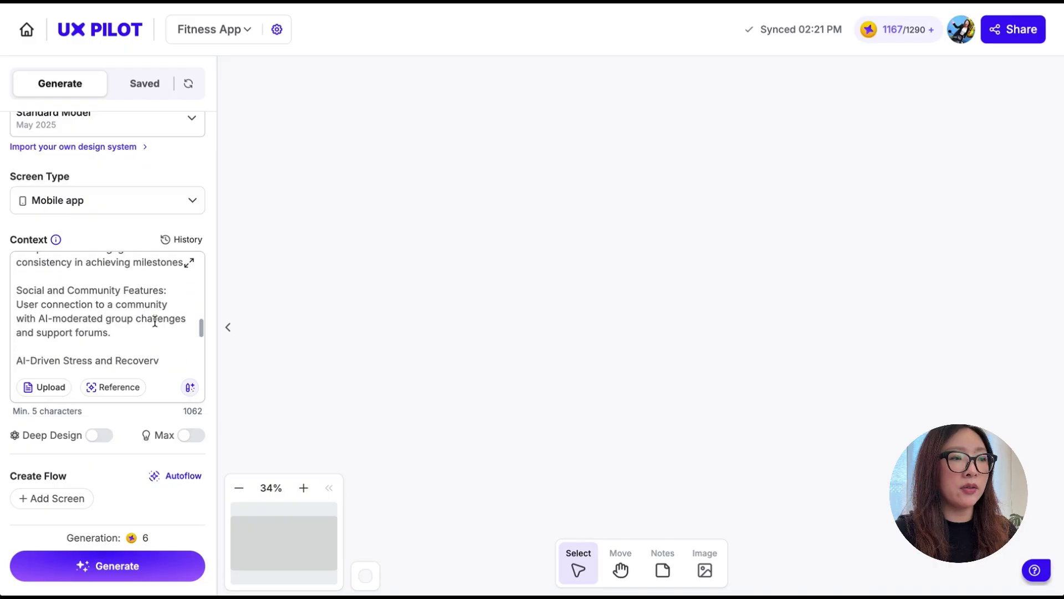
pyautogui.click(96, 440)
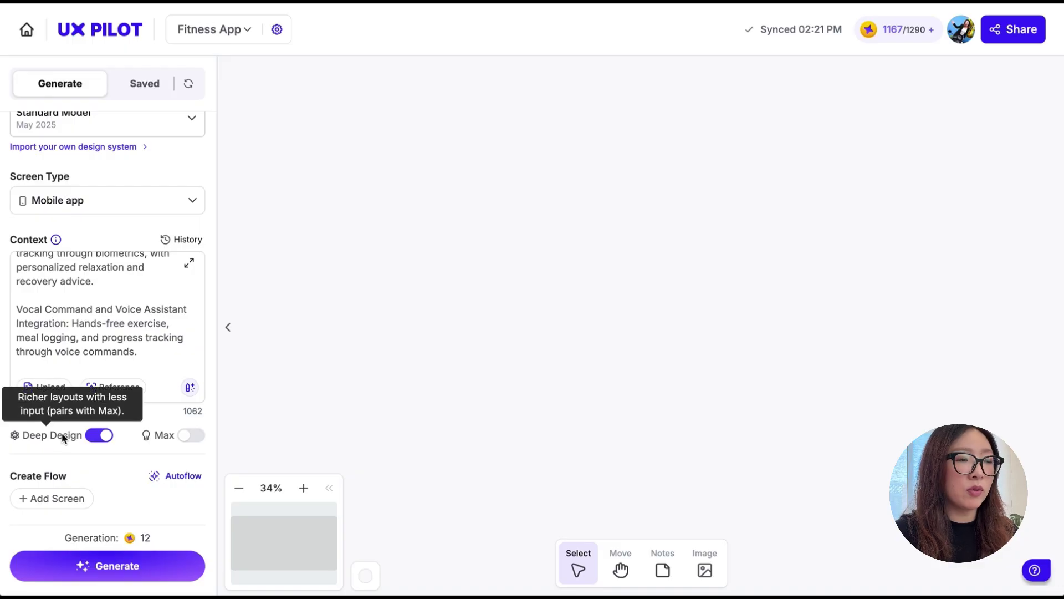
pyautogui.click(188, 436)
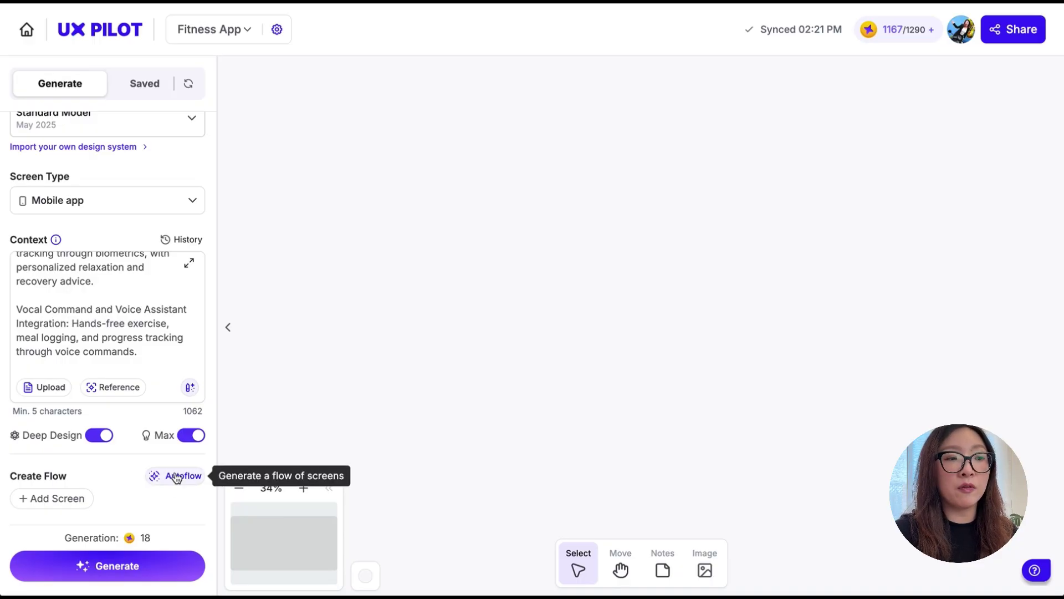
# - Autoflow a nine-screen flow from main hub to voice commands, reviewing cards and trying a reorder
pyautogui.click(177, 477)
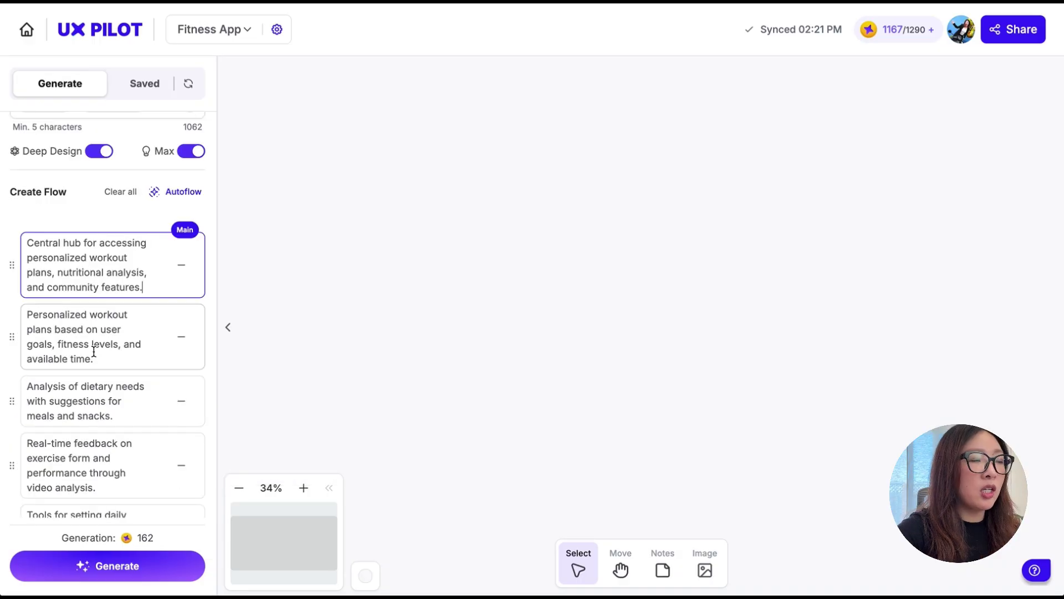
pyautogui.scroll(-1, 93, 351)
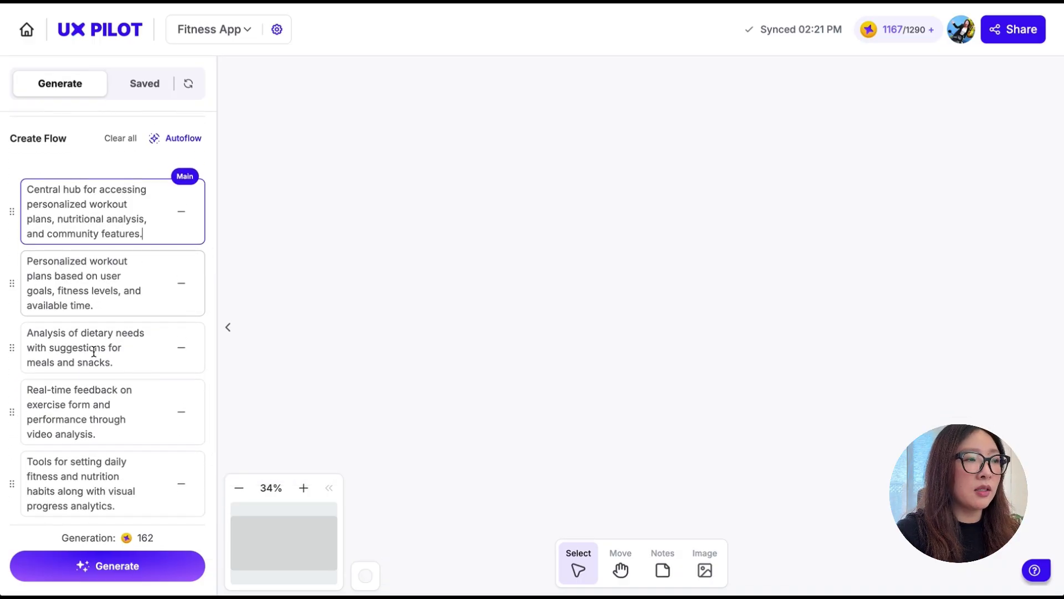
pyautogui.scroll(-2, 94, 351)
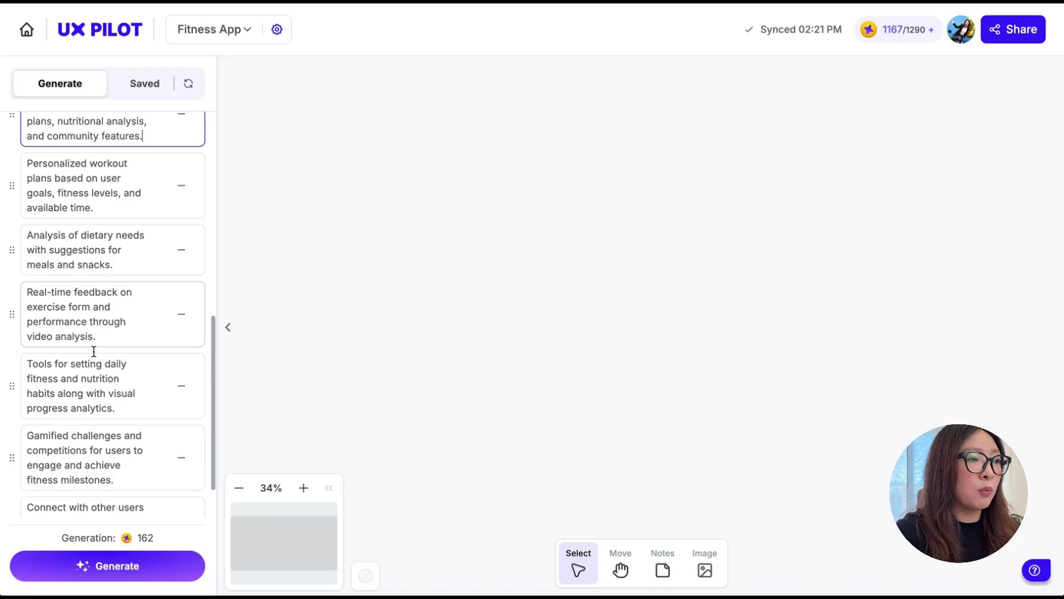
pyautogui.scroll(-1, 93, 351)
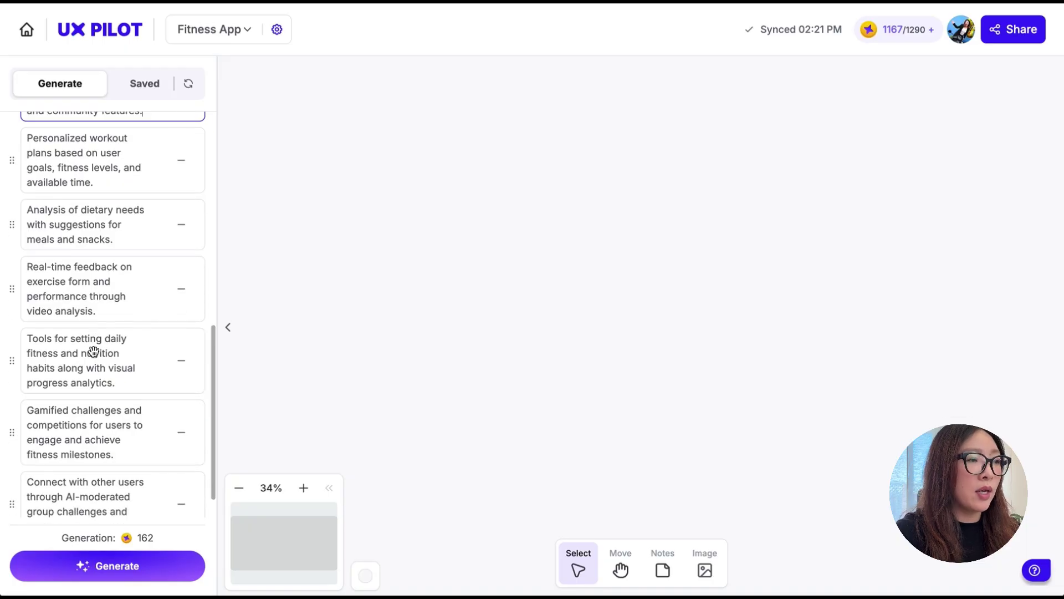
pyautogui.scroll(-3, 93, 351)
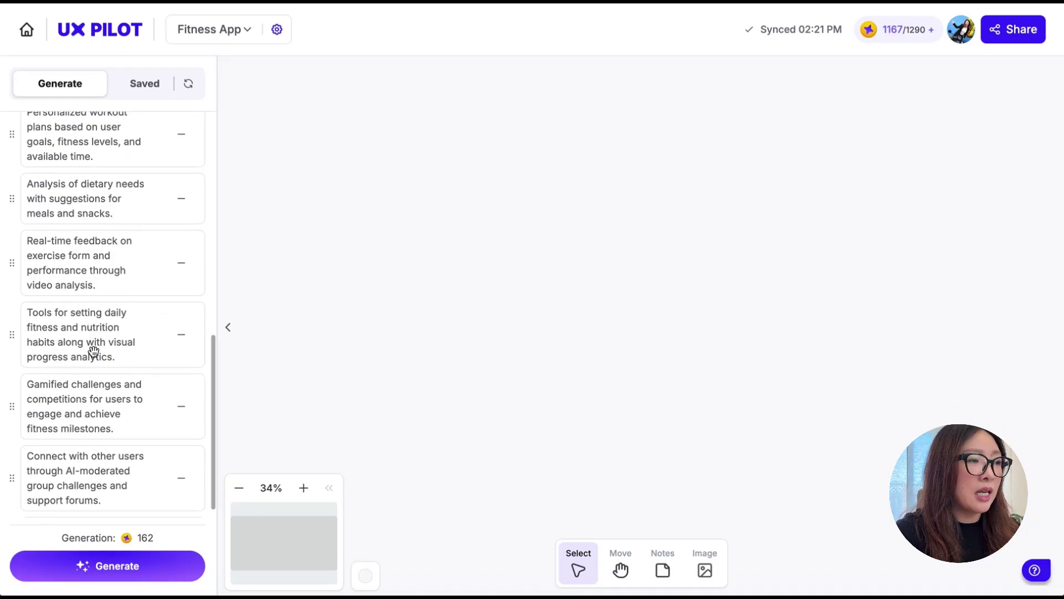
pyautogui.scroll(-3, 93, 352)
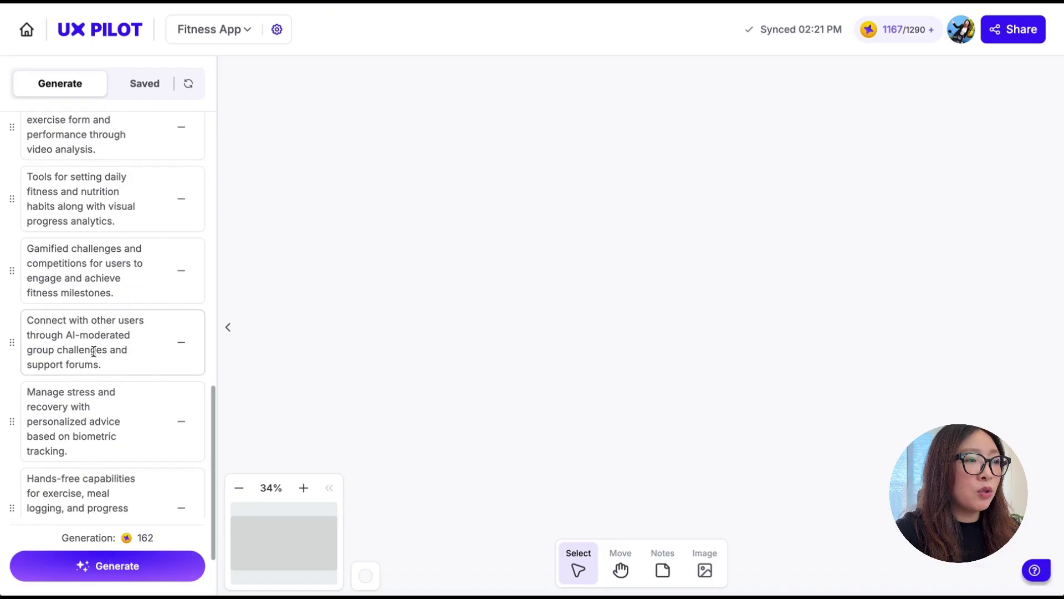
pyautogui.scroll(-1, 93, 351)
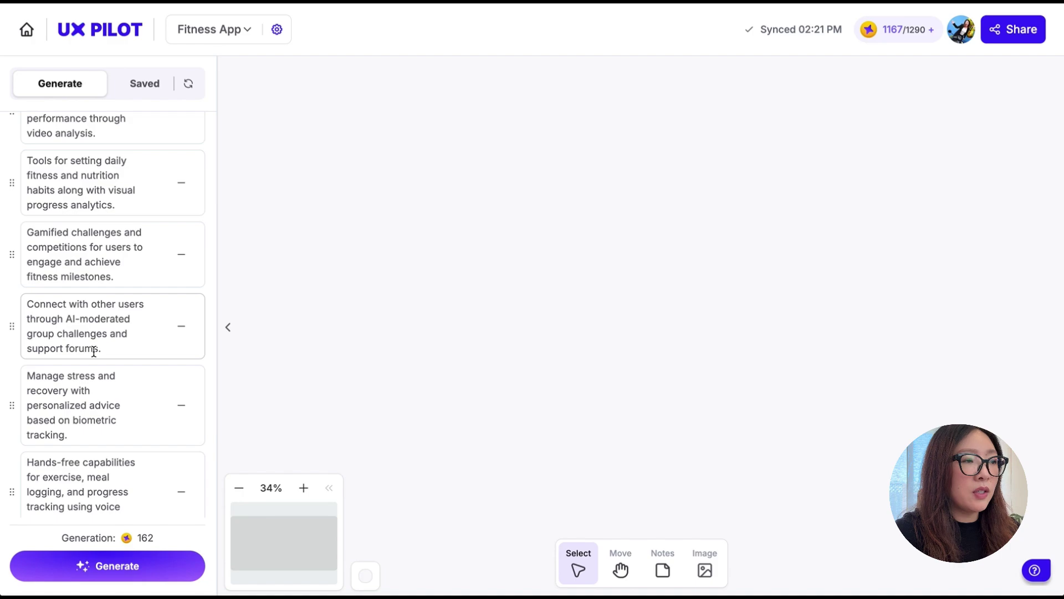
pyautogui.scroll(-2, 97, 332)
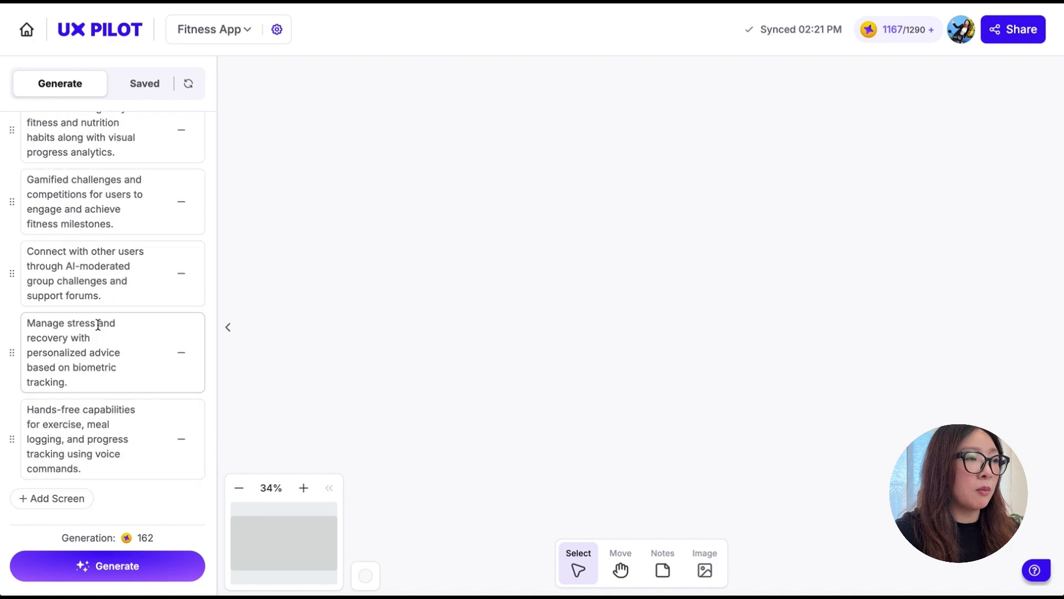
pyautogui.click(181, 205)
pyautogui.moveTo(15, 302); pyautogui.dragTo(9, 259)
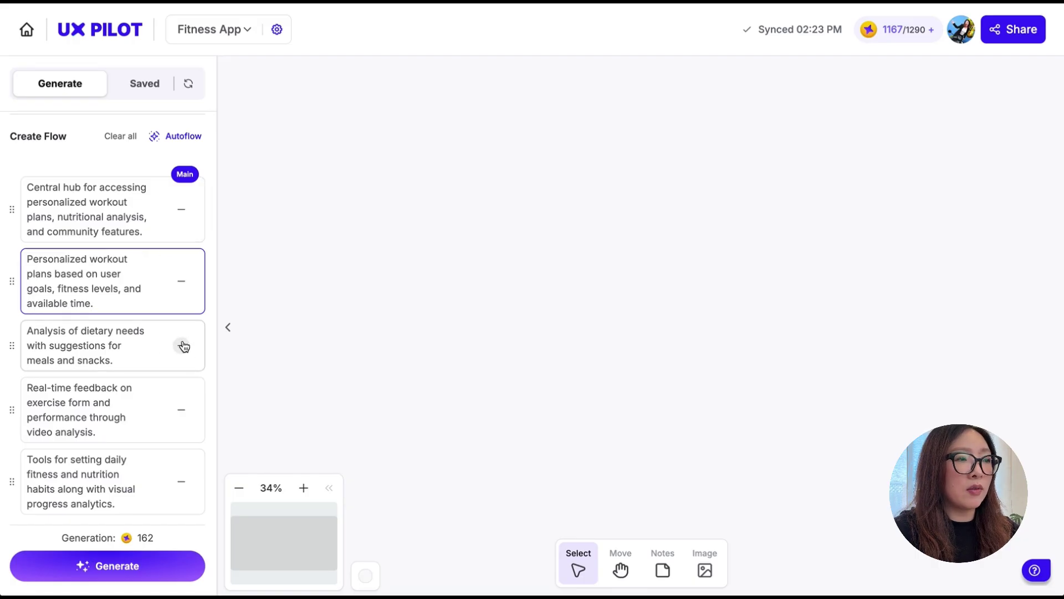
# - Generate all flow screens and inspect the Homepage Dashboard, Smart Workout Planner and Virtual Coach designs
pyautogui.click(106, 565)
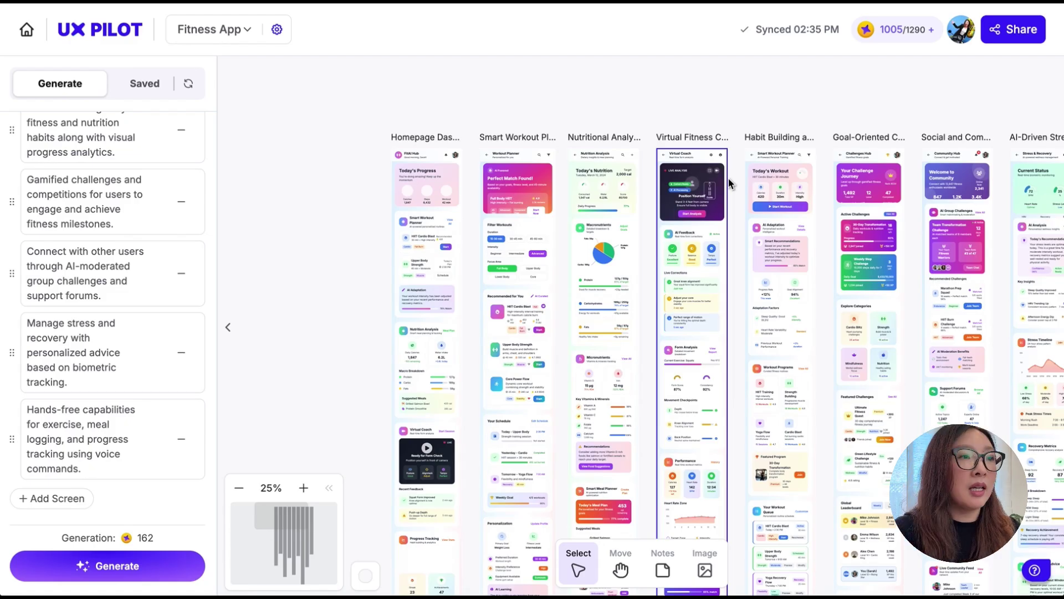
pyautogui.scroll(3, 368, 126)
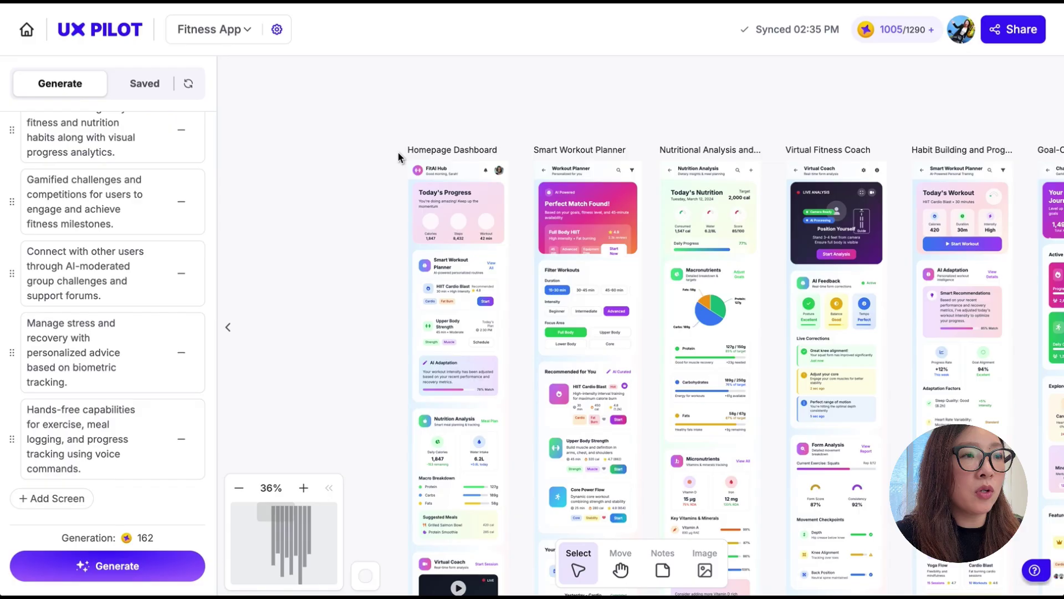
pyautogui.scroll(4, 398, 157)
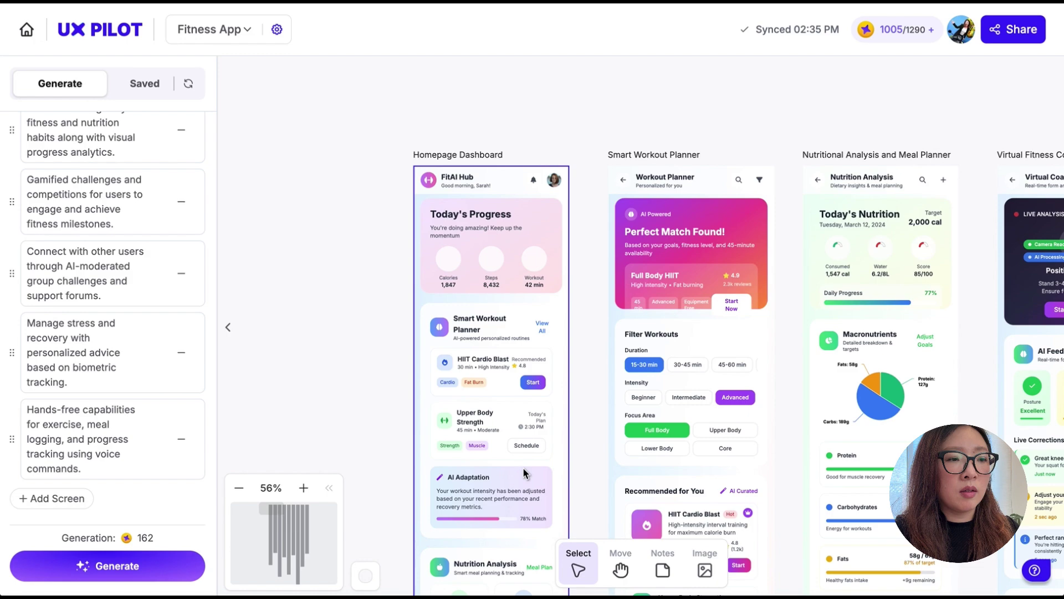
pyautogui.scroll(-5, 523, 466)
pyautogui.scroll(-1, 523, 467)
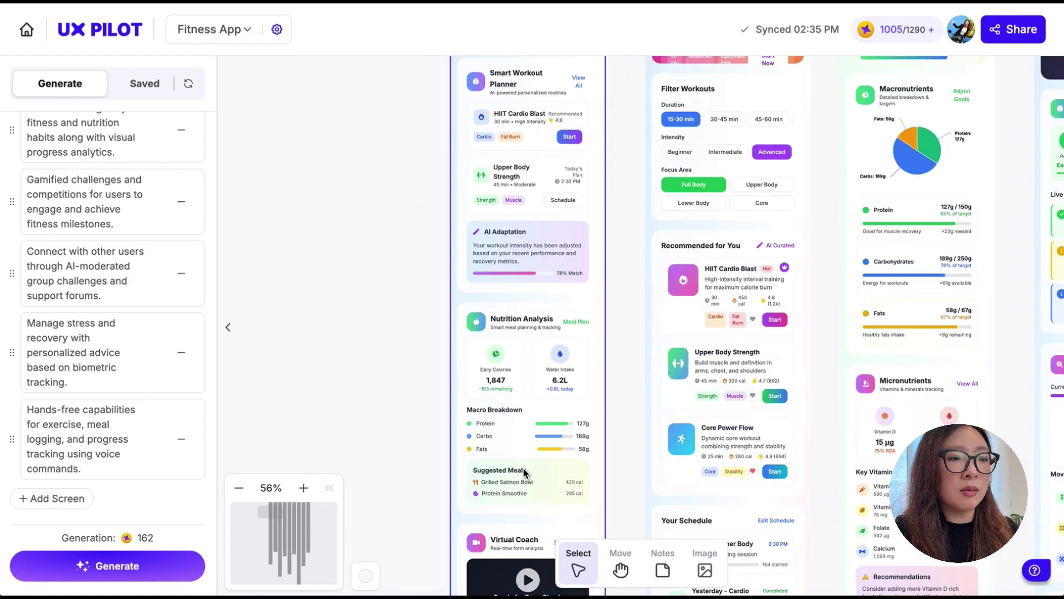
pyautogui.scroll(3, 523, 467)
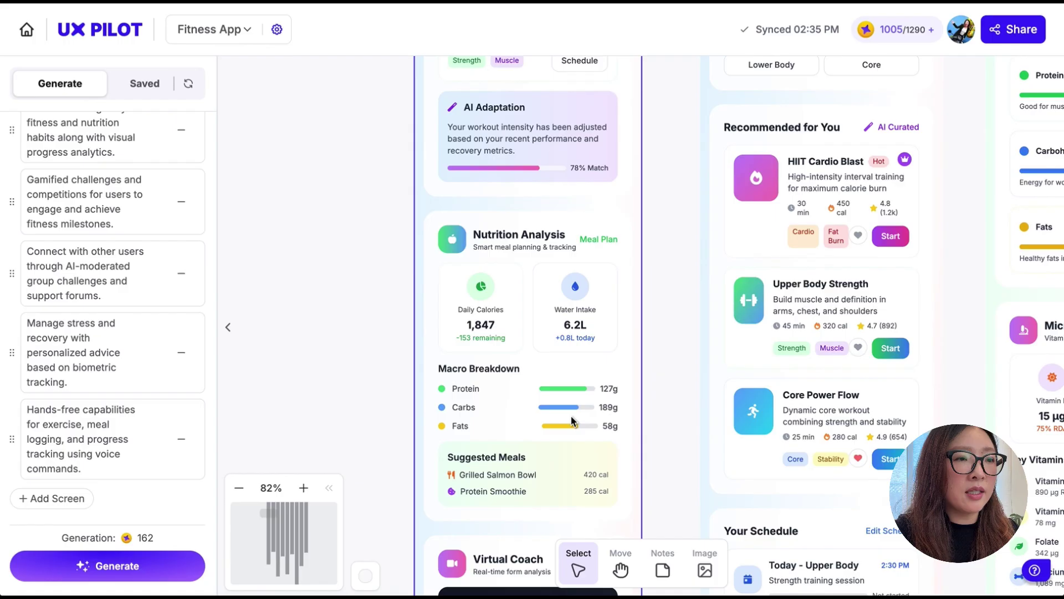
pyautogui.scroll(-2, 571, 419)
pyautogui.scroll(-1, 571, 420)
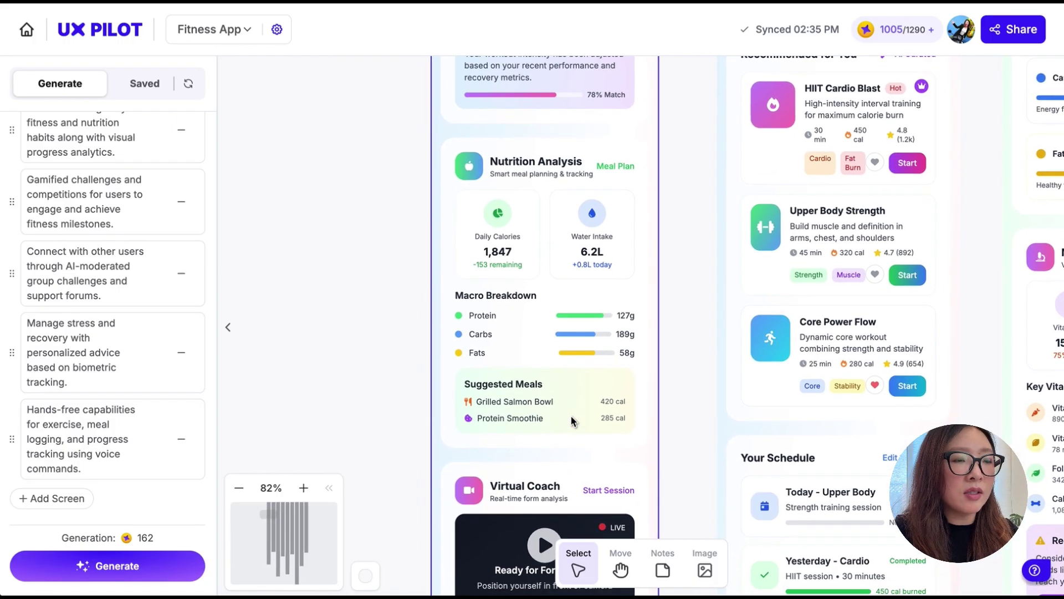
pyautogui.scroll(-2, 570, 420)
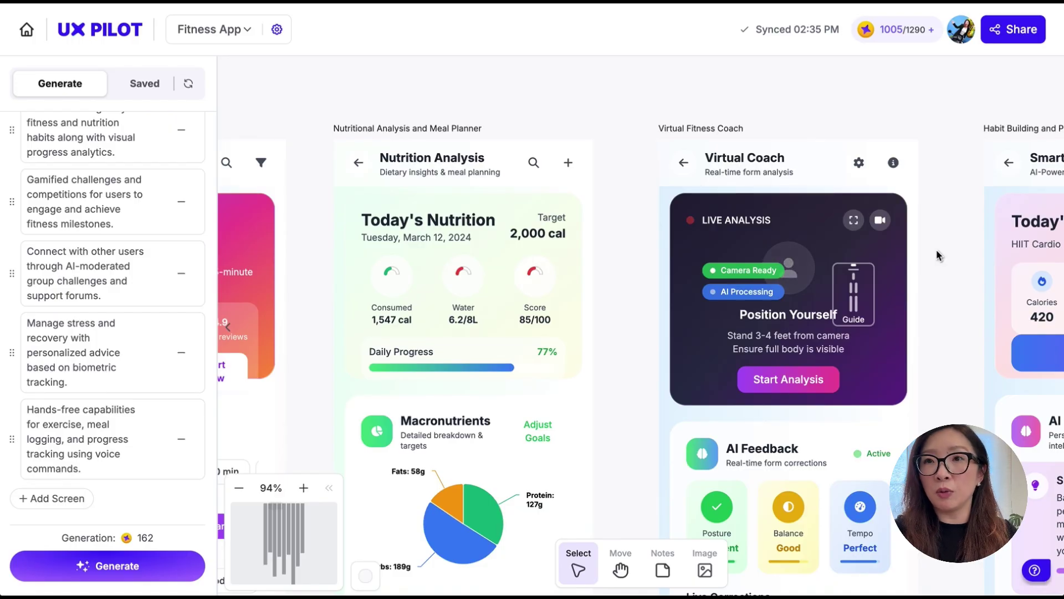
pyautogui.scroll(-5, 884, 228)
pyautogui.hscroll(5, 883, 228)
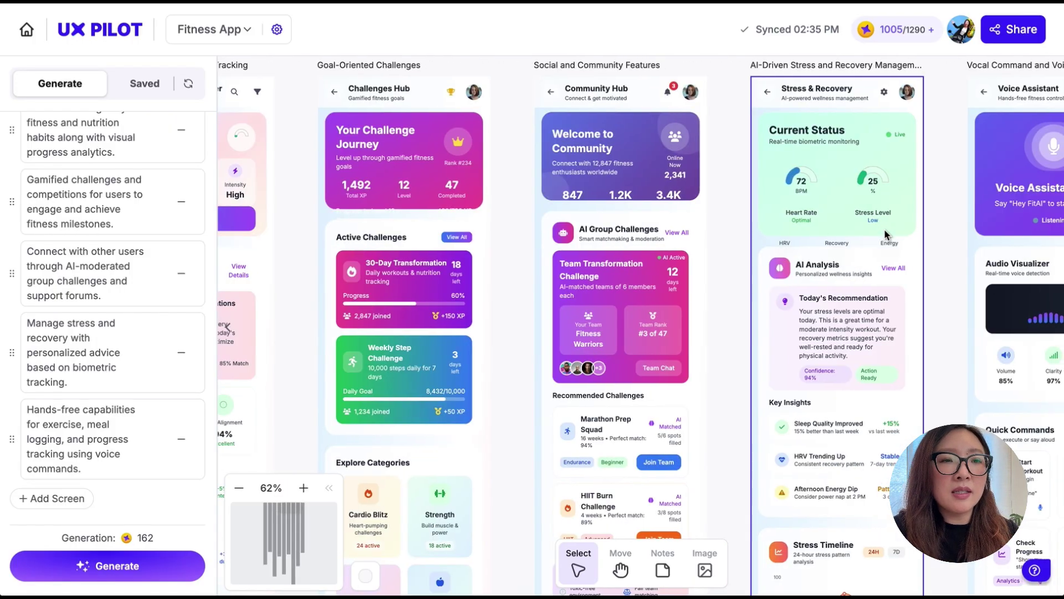
pyautogui.hscroll(5, 884, 233)
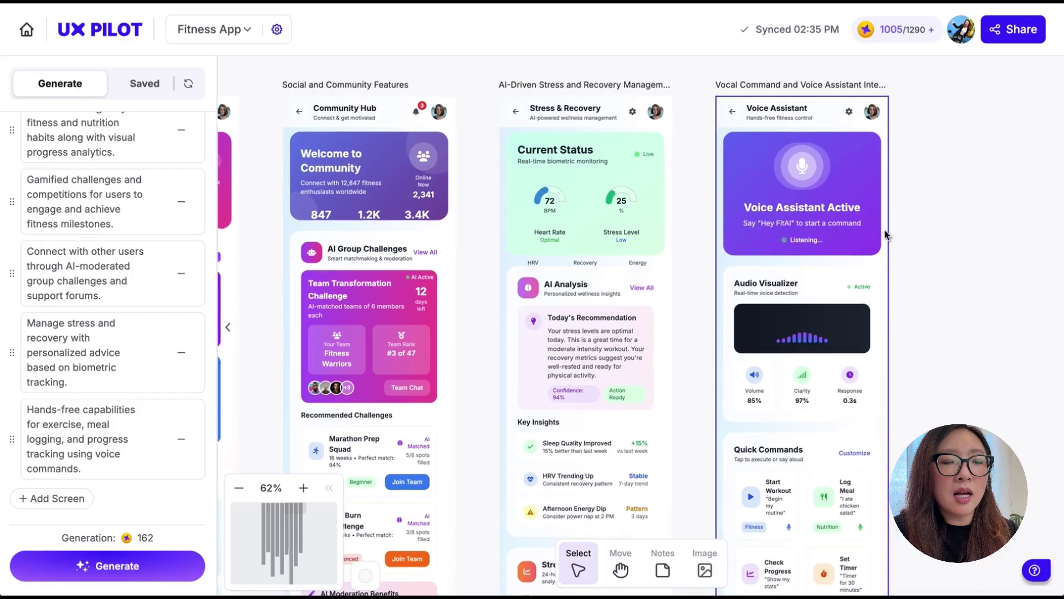
pyautogui.scroll(1, 886, 235)
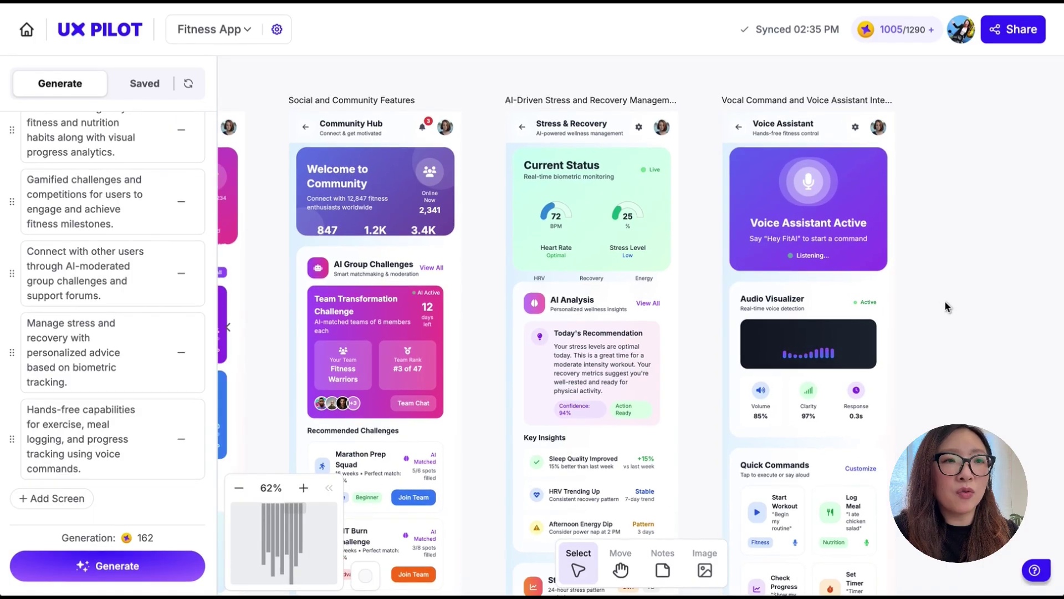
pyautogui.scroll(2, 945, 301)
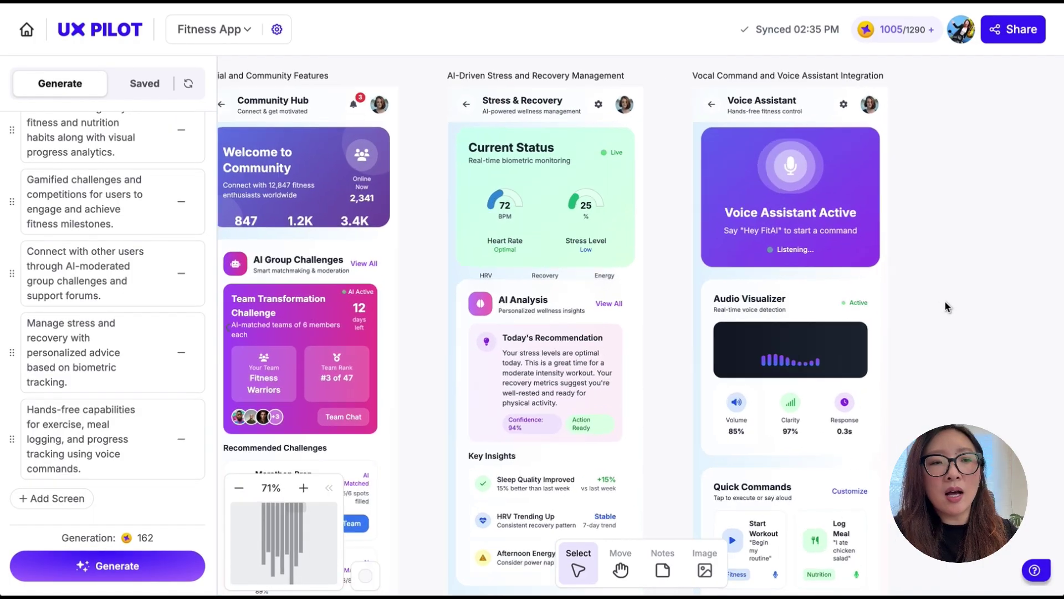
pyautogui.scroll(4, 944, 300)
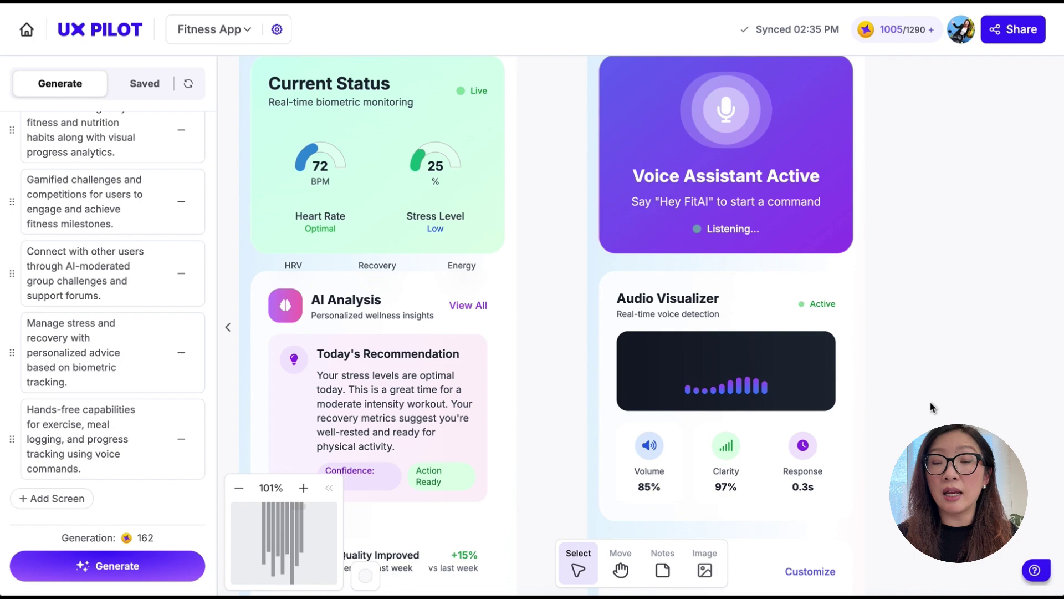
pyautogui.scroll(-5, 963, 344)
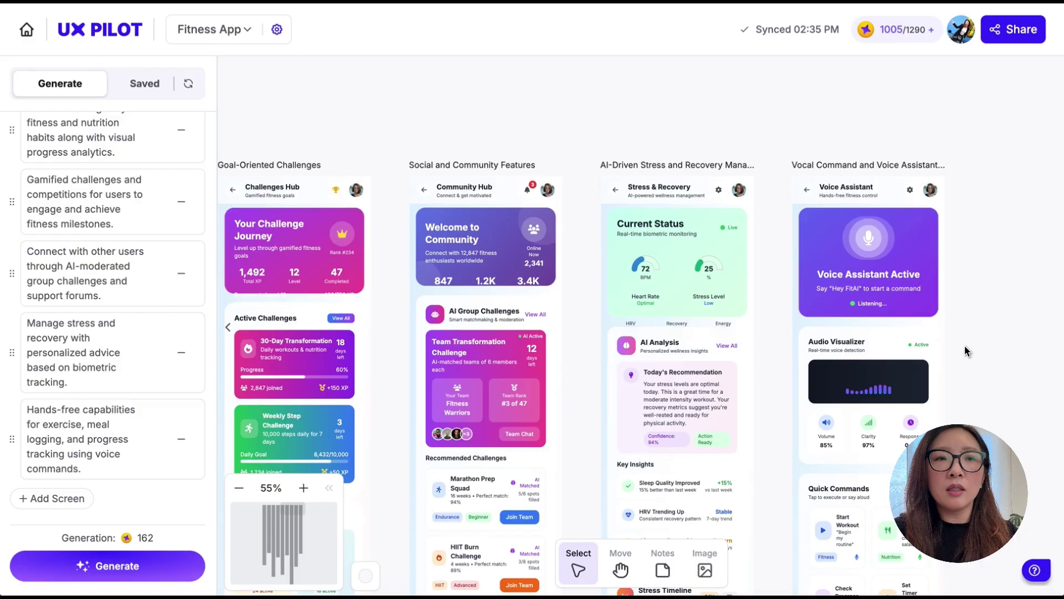
pyautogui.click(871, 203)
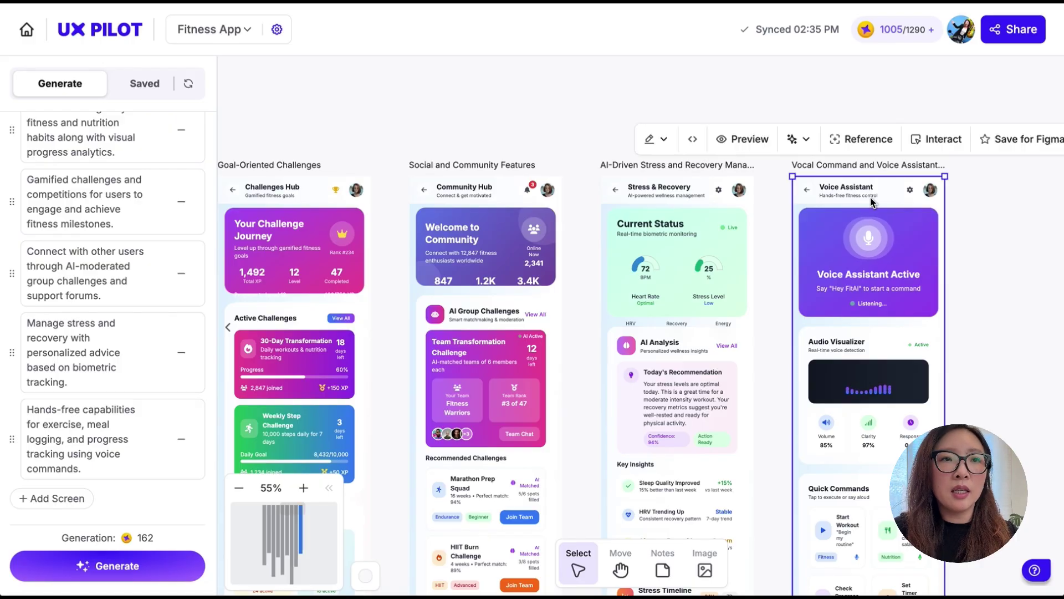
pyautogui.scroll(-2, 743, 147)
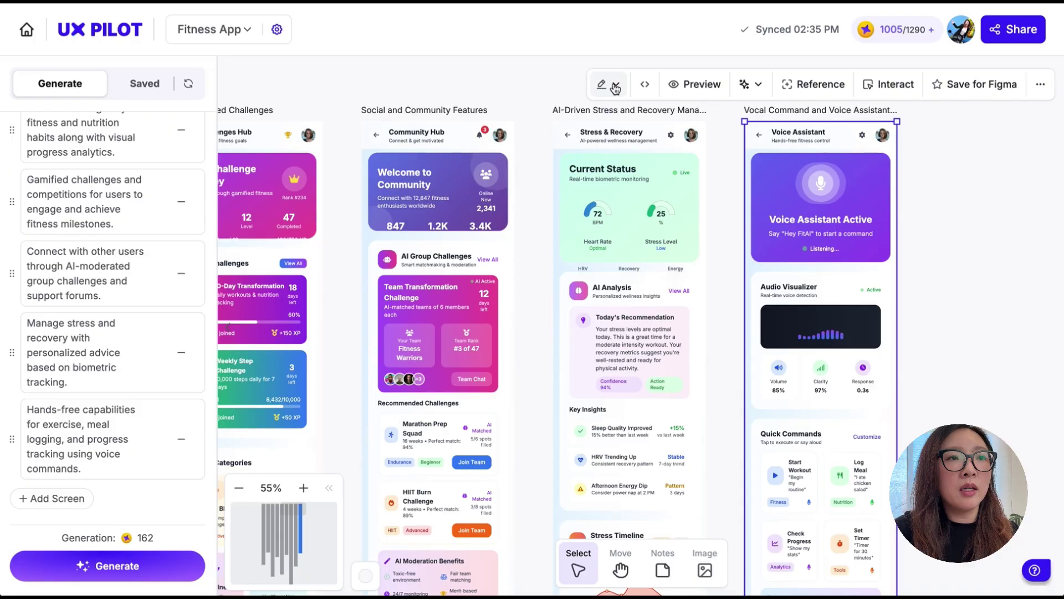
pyautogui.click(615, 87)
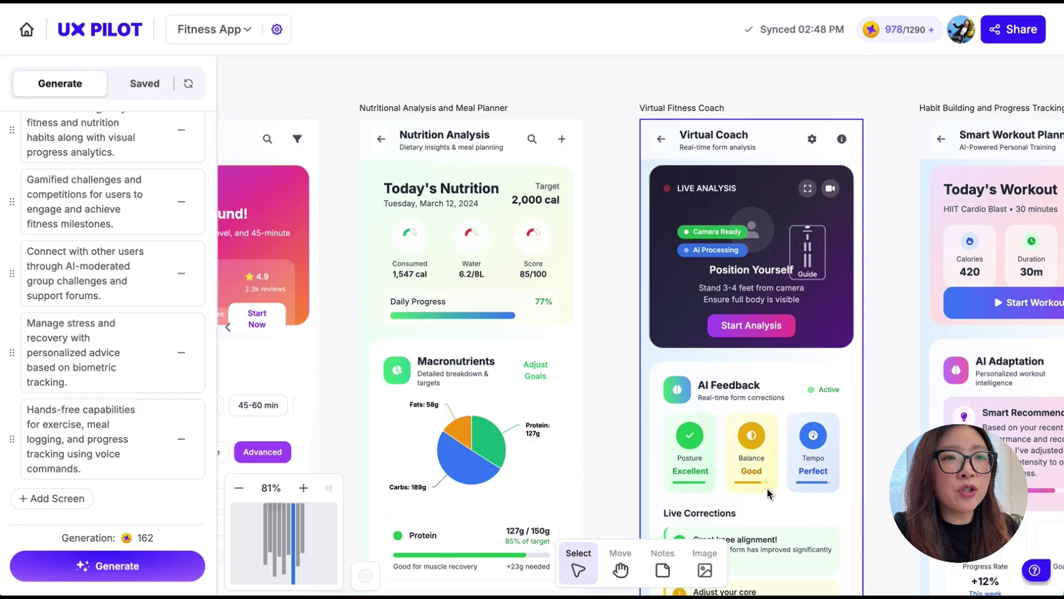
pyautogui.click(685, 456)
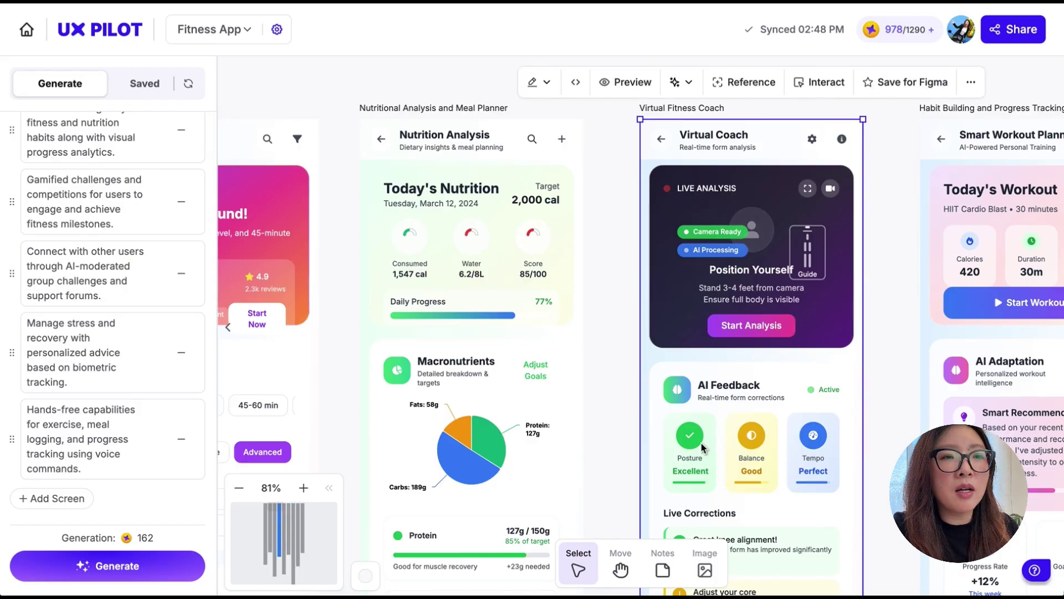
pyautogui.scroll(-3, 701, 442)
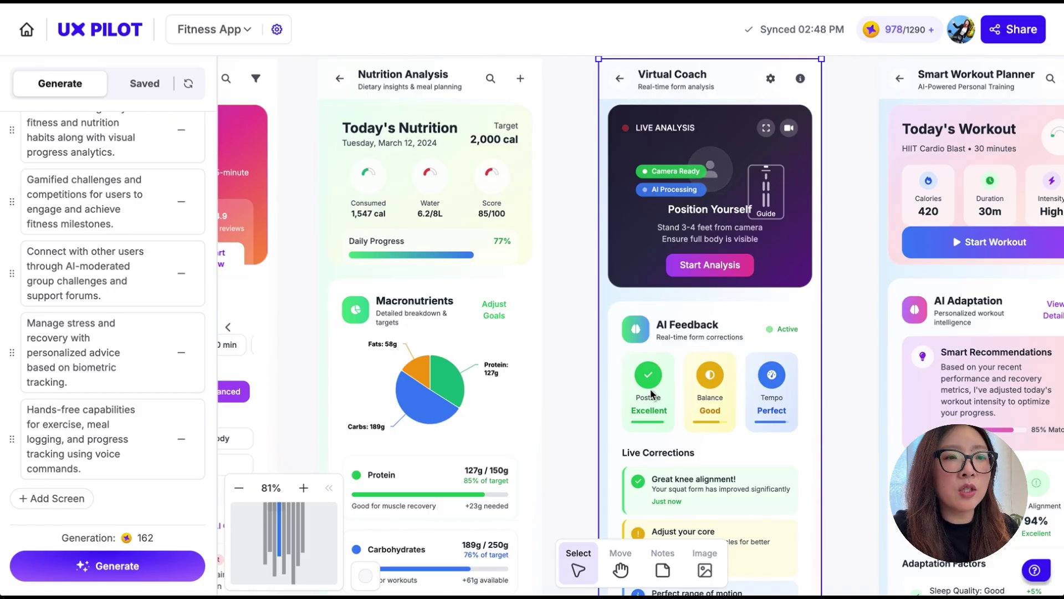
pyautogui.scroll(-3, 651, 394)
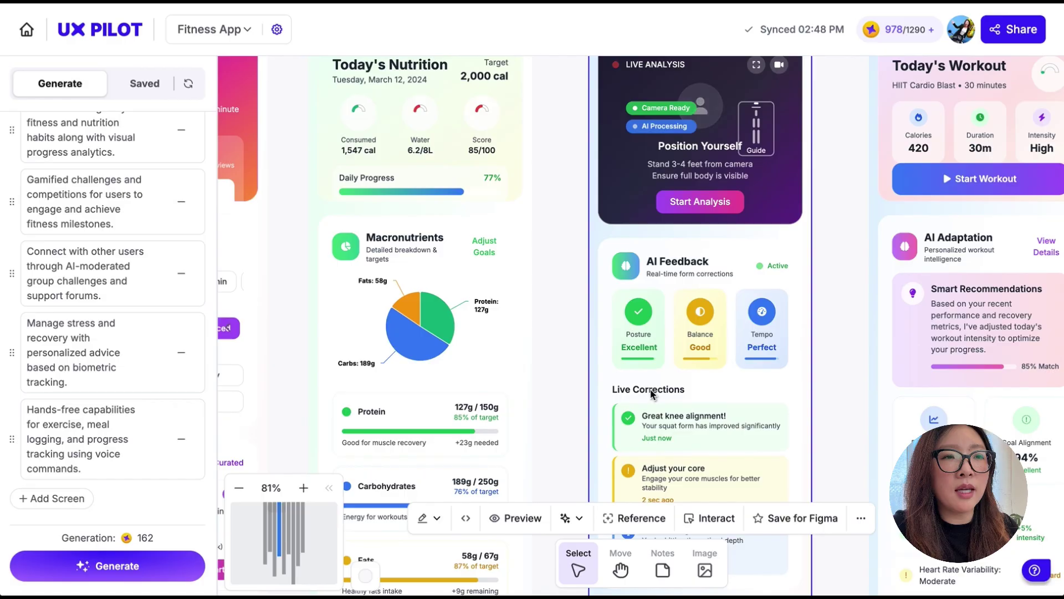
pyautogui.scroll(2, 651, 393)
pyautogui.hscroll(2, 651, 393)
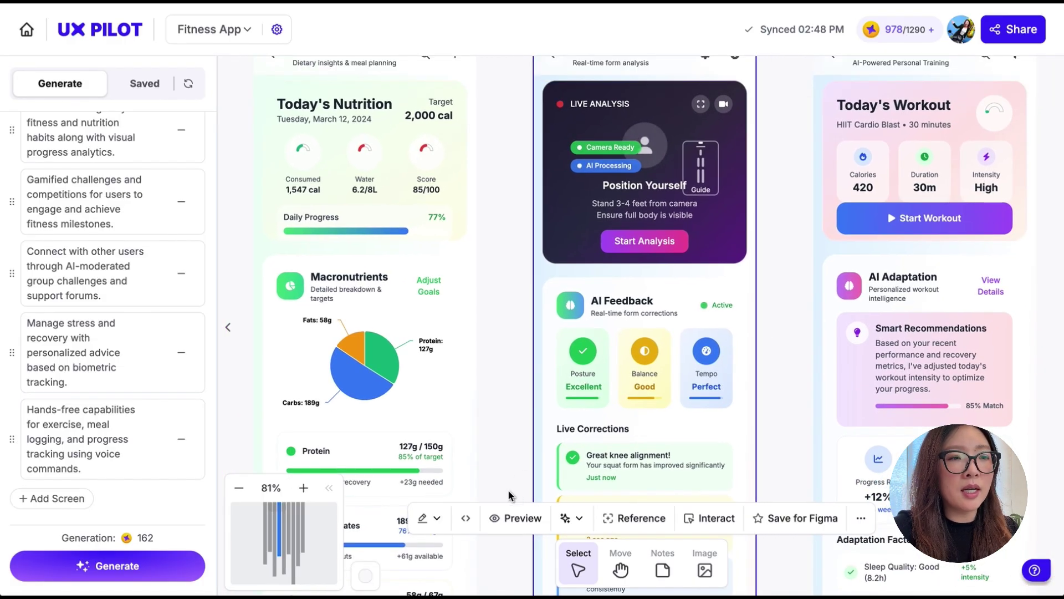
# - With Section Edit, restyle the AI Feedback cards in purple shades instead of green, yellow and blue
pyautogui.click(436, 518)
pyautogui.click(468, 472)
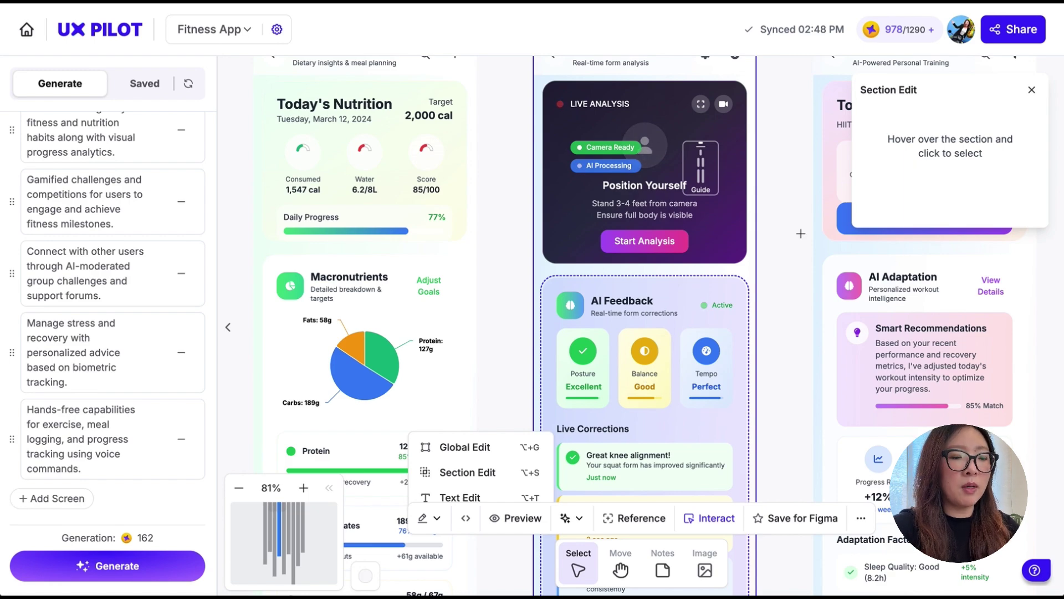
pyautogui.click(649, 334)
pyautogui.write('use different shades of purple for the cards instead of green')
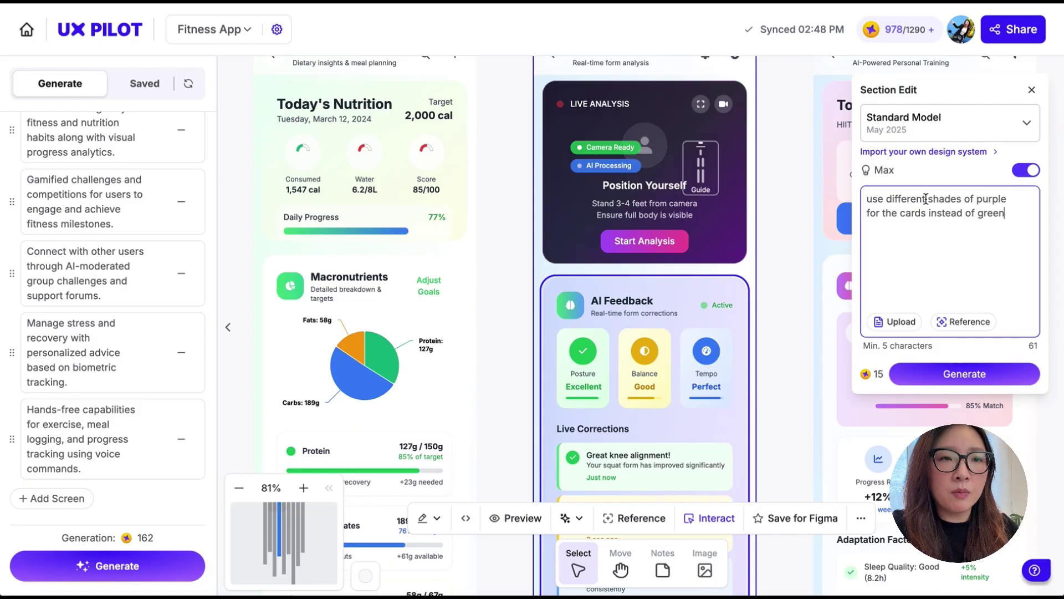
pyautogui.write(', yeelow, and blue.')
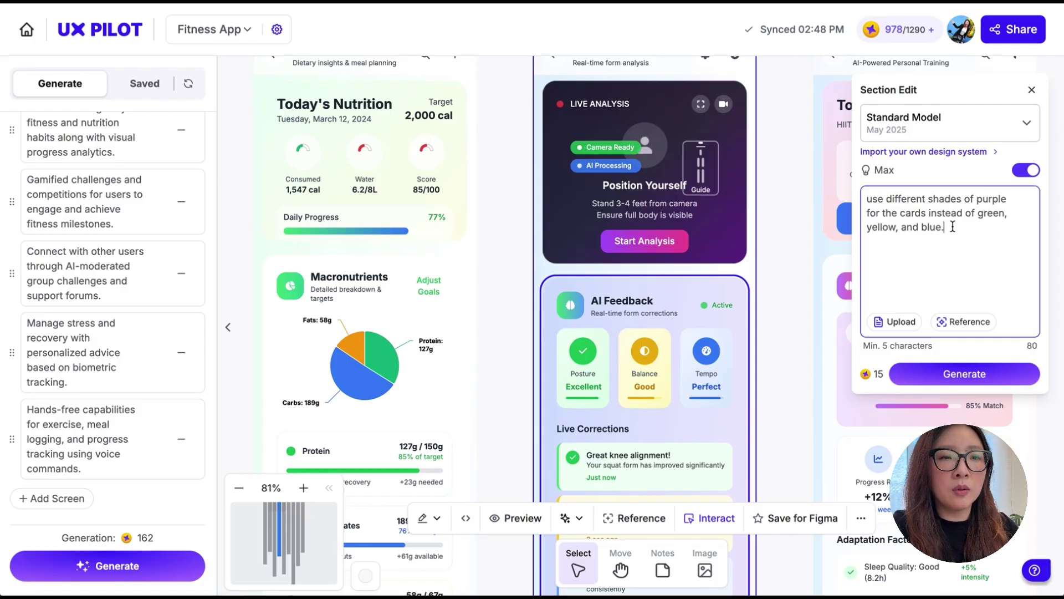
pyautogui.click(927, 382)
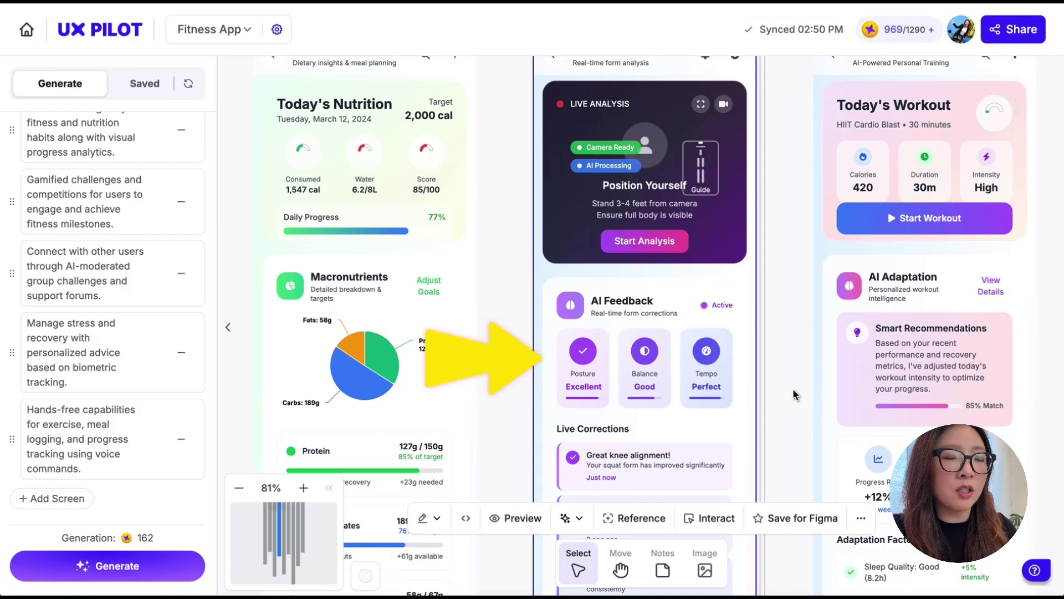
# - Zoom out the canvas to view the restyled Virtual Coach screen among all generated screens
pyautogui.scroll(-1, 792, 395)
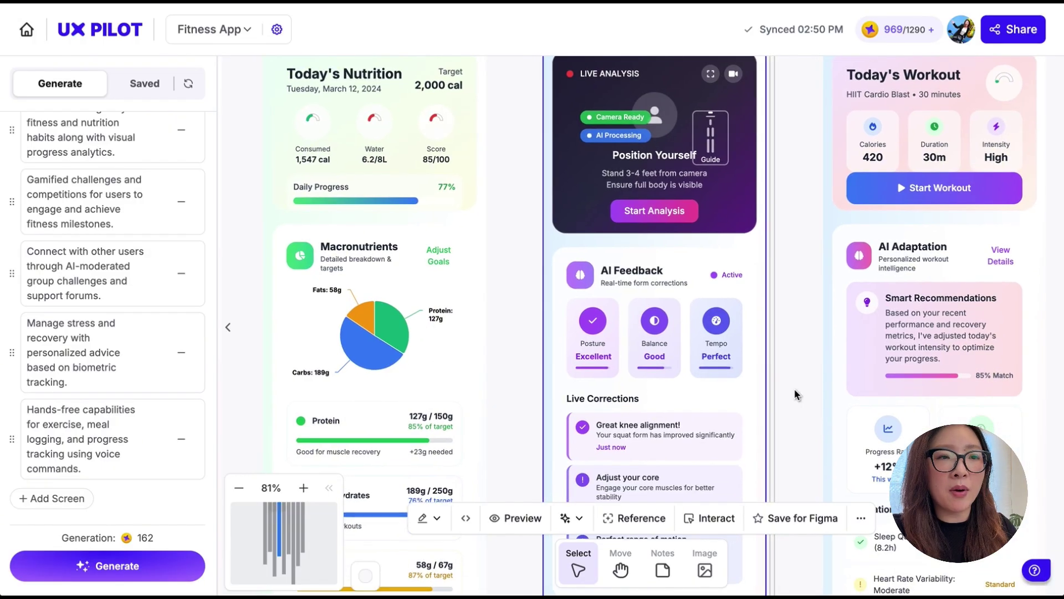
pyautogui.scroll(-2, 796, 395)
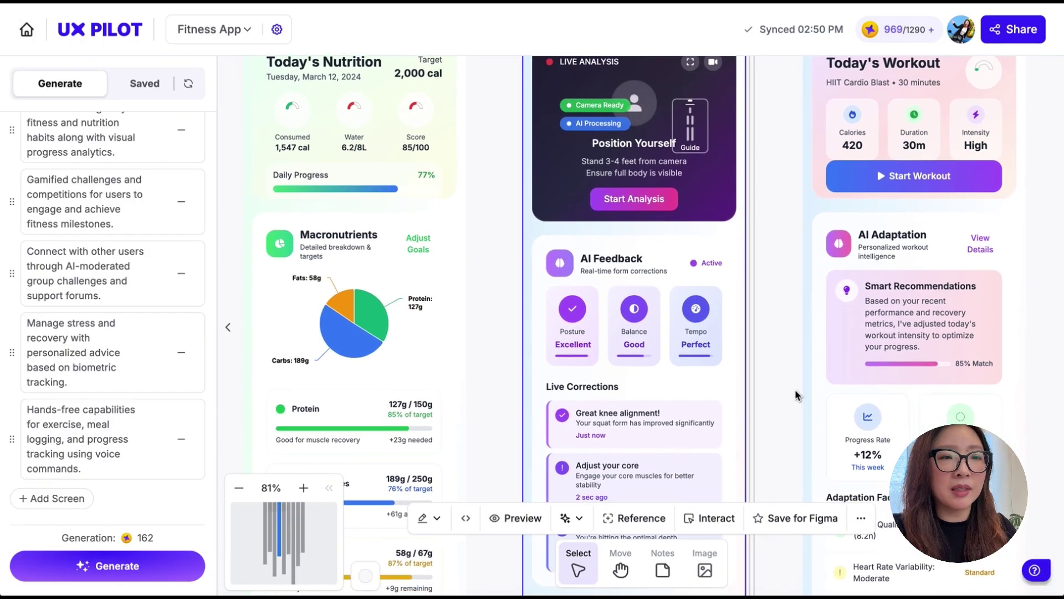
pyautogui.scroll(-1, 796, 395)
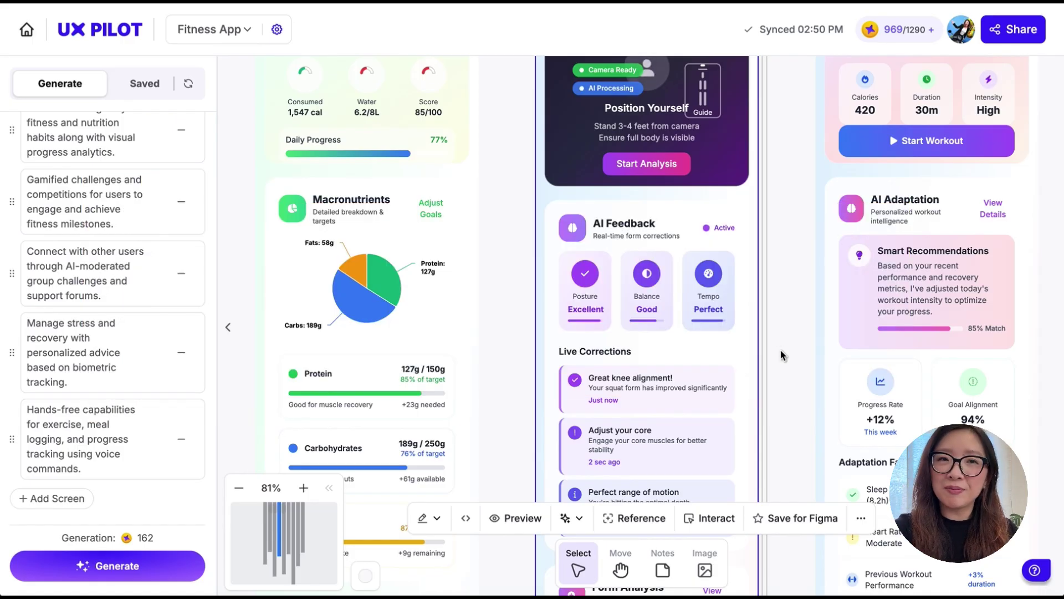
pyautogui.scroll(-5, 780, 355)
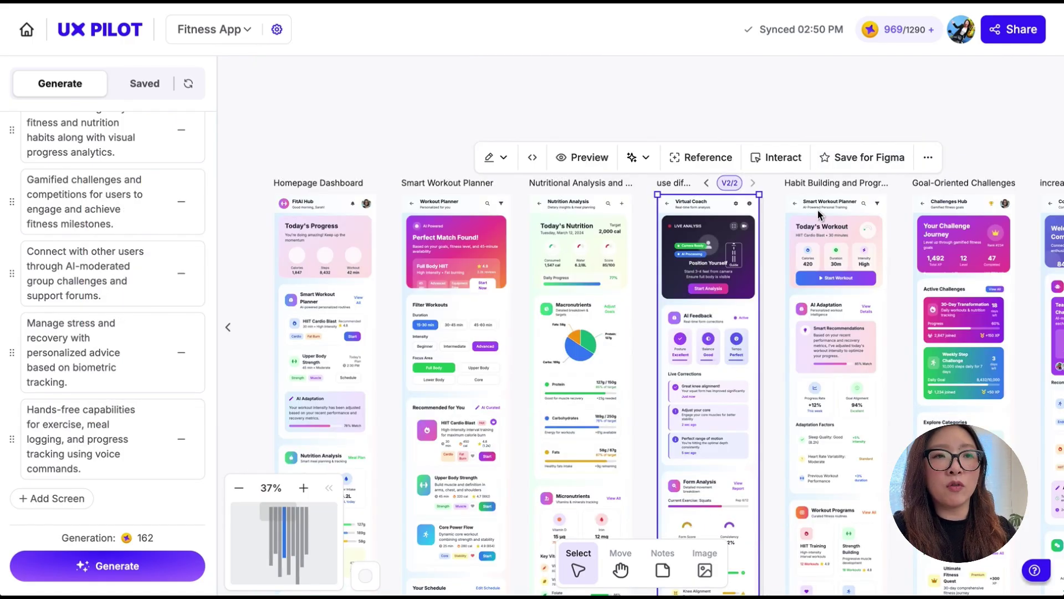
# - Save the purple Virtual Coach screen for Figma and import it through the UX Pilot plugin
pyautogui.click(844, 161)
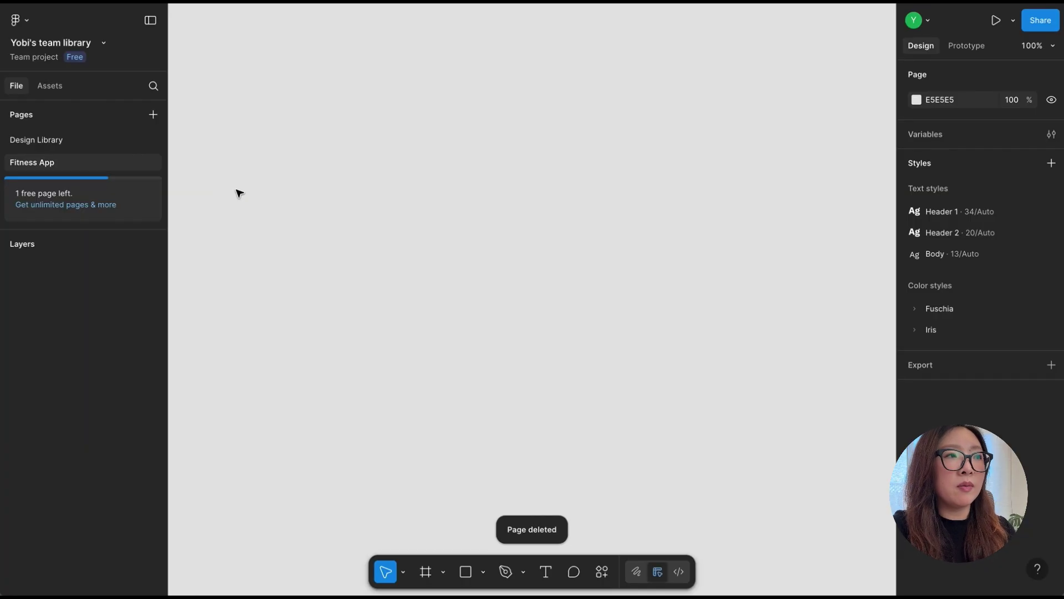
pyautogui.click(25, 22)
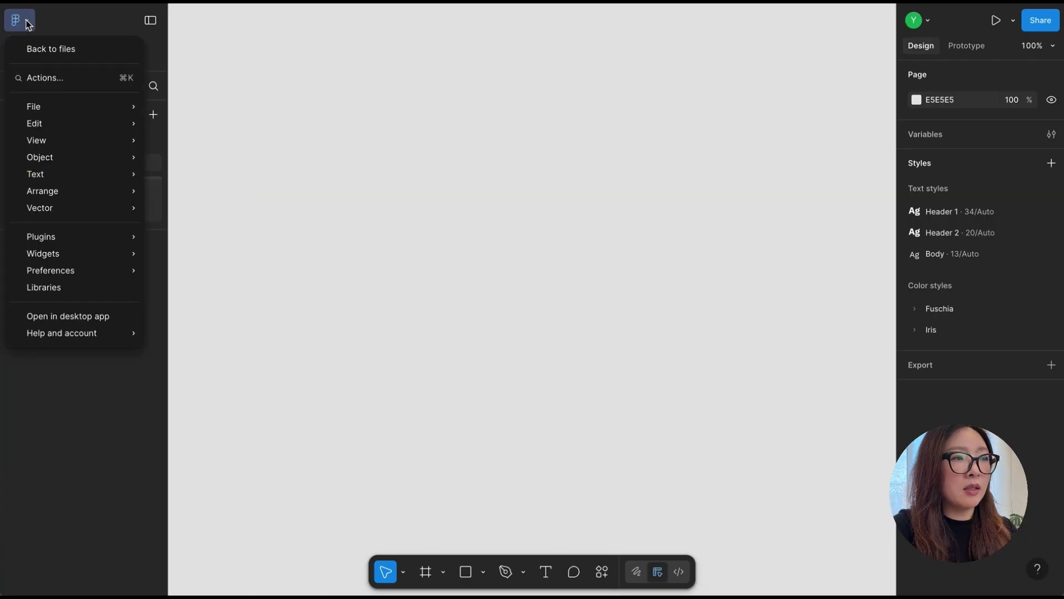
pyautogui.moveTo(119, 236)
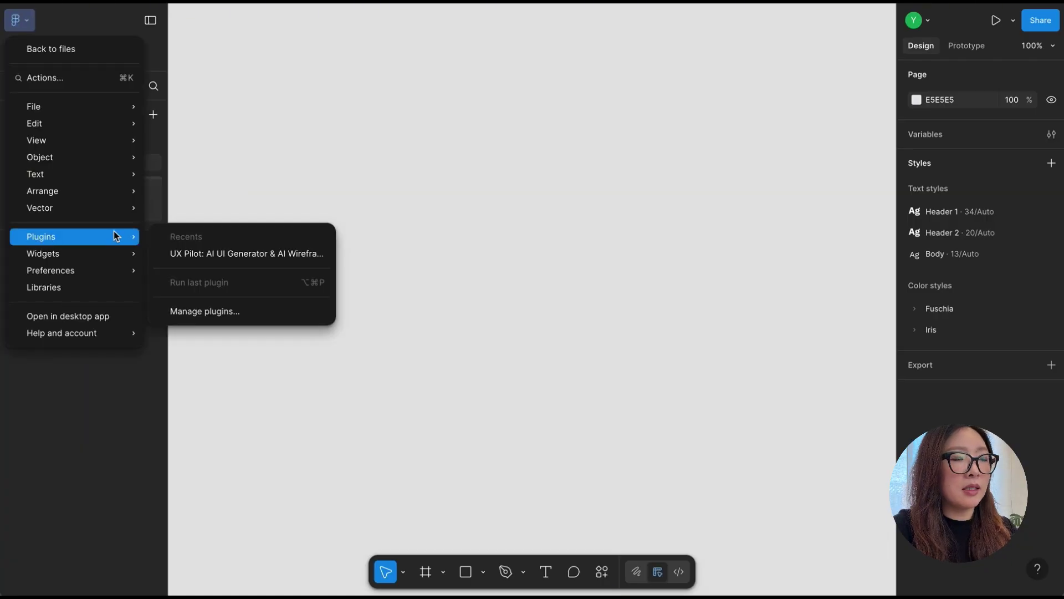
pyautogui.click(188, 255)
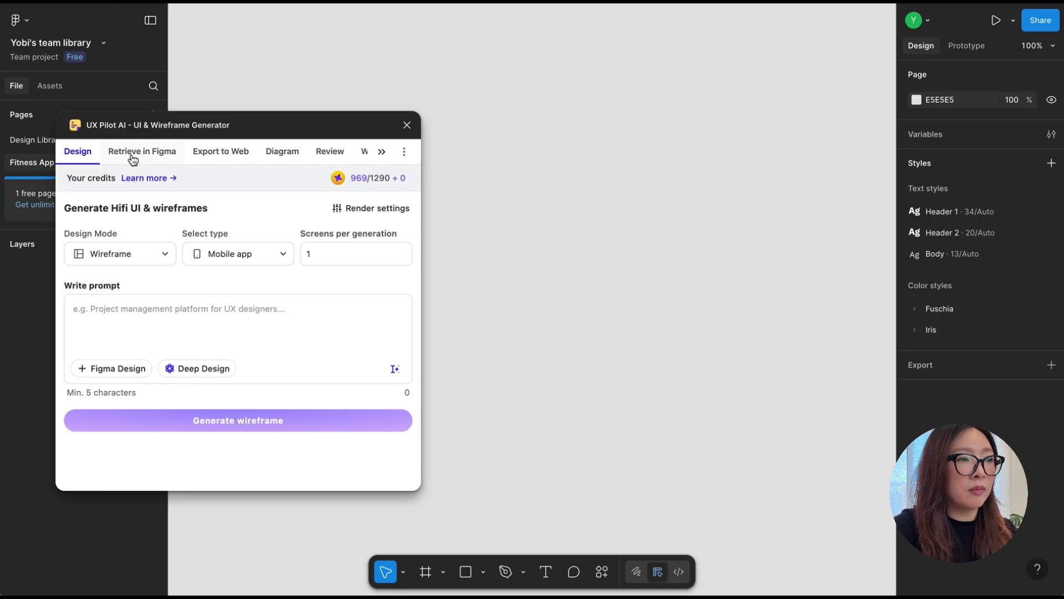
pyautogui.click(133, 158)
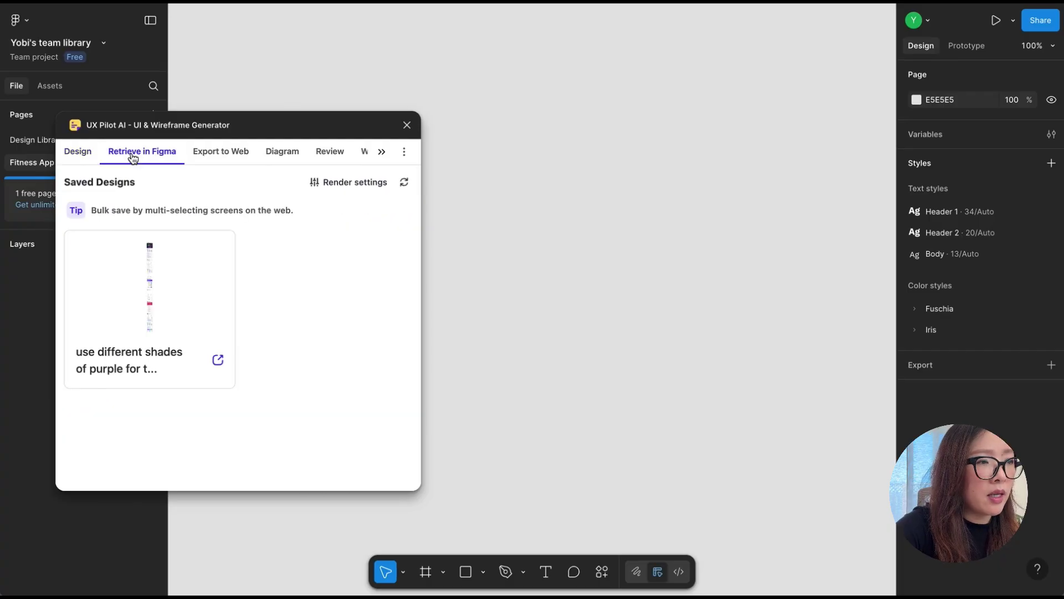
pyautogui.click(141, 273)
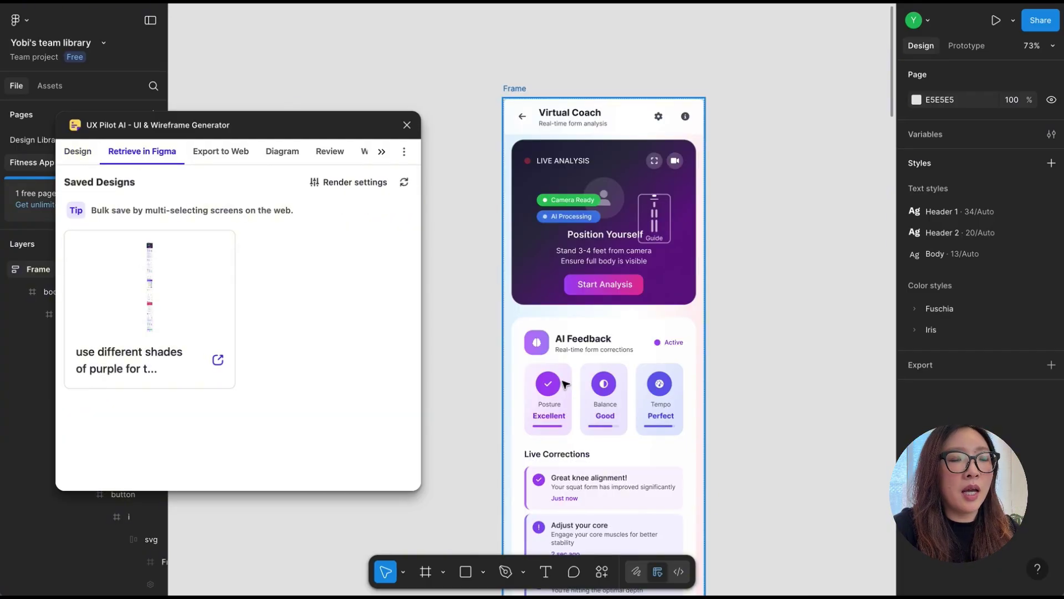
pyautogui.click(564, 383)
pyautogui.click(560, 383)
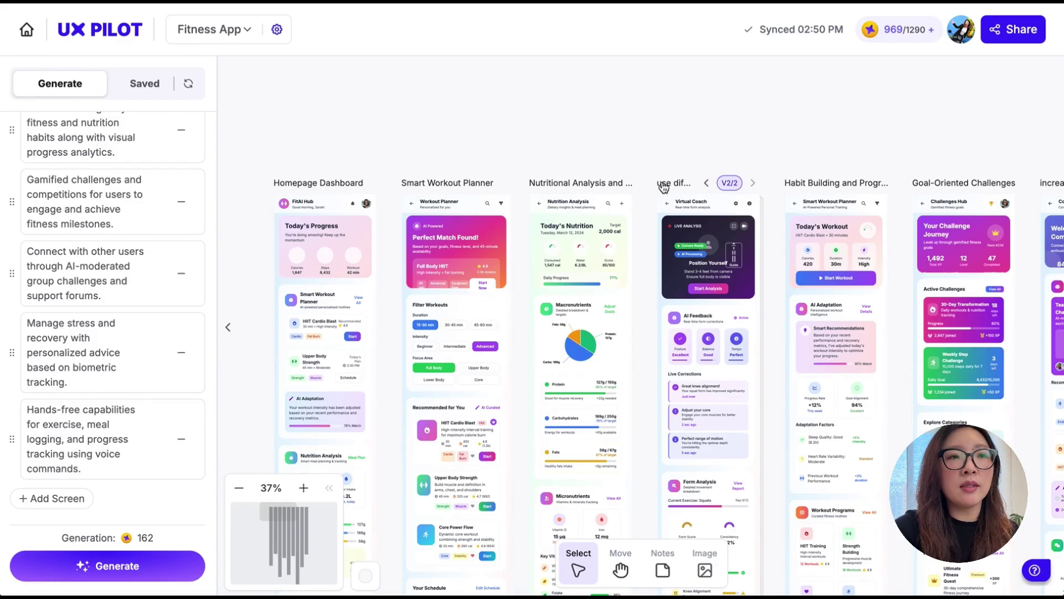
# - Show the HTML source code of the Virtual Coach screen beside the canvas
pyautogui.click(683, 211)
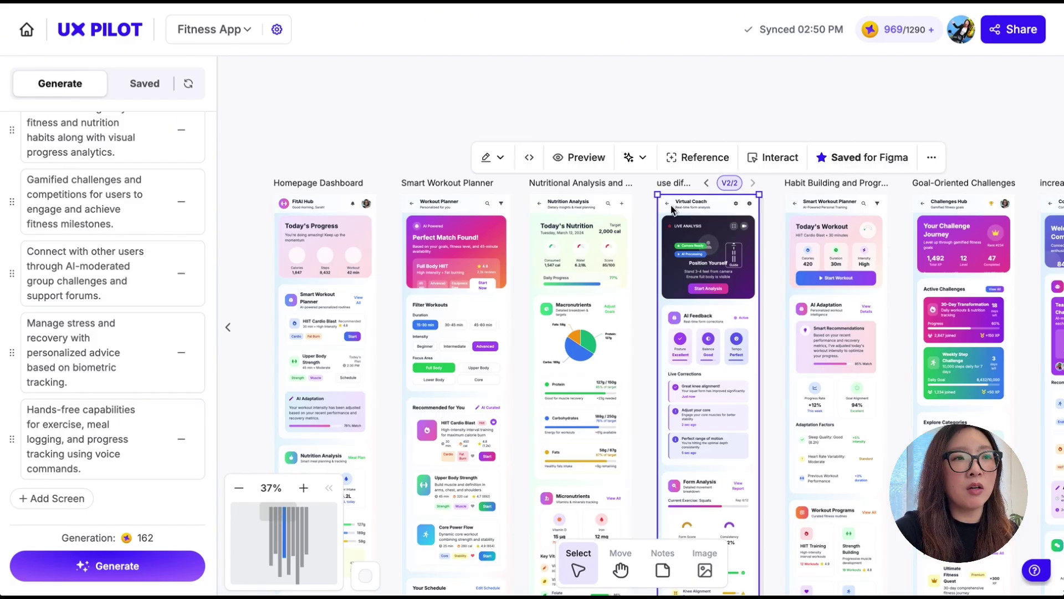
pyautogui.click(529, 160)
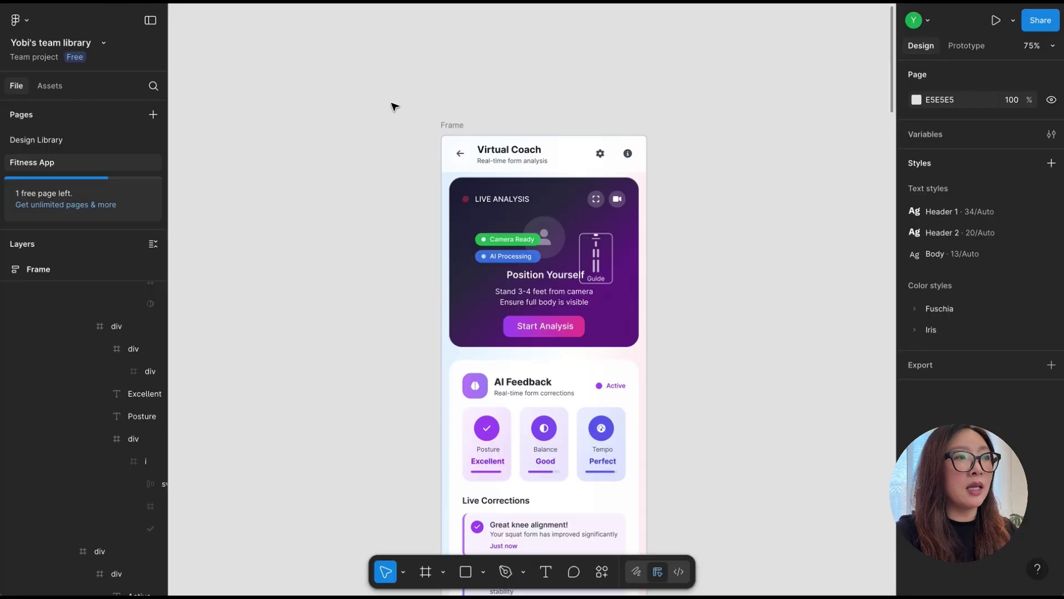
# - Run UX Pilot's Custom Prompt 'generate design spec for this' on the imported Virtual Coach frame
pyautogui.click(452, 127)
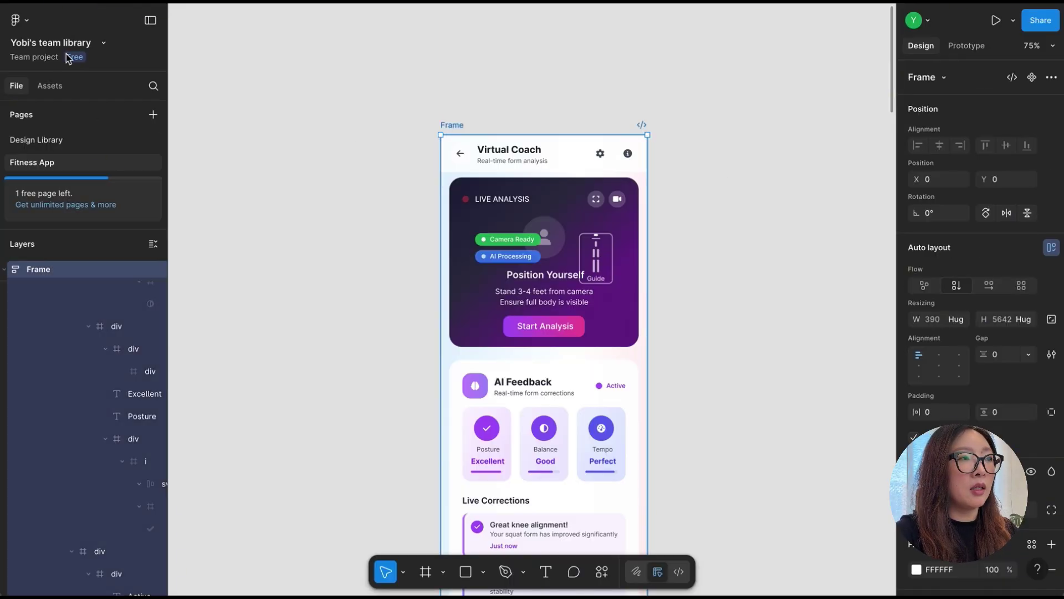
pyautogui.click(19, 20)
pyautogui.moveTo(66, 236)
pyautogui.click(221, 253)
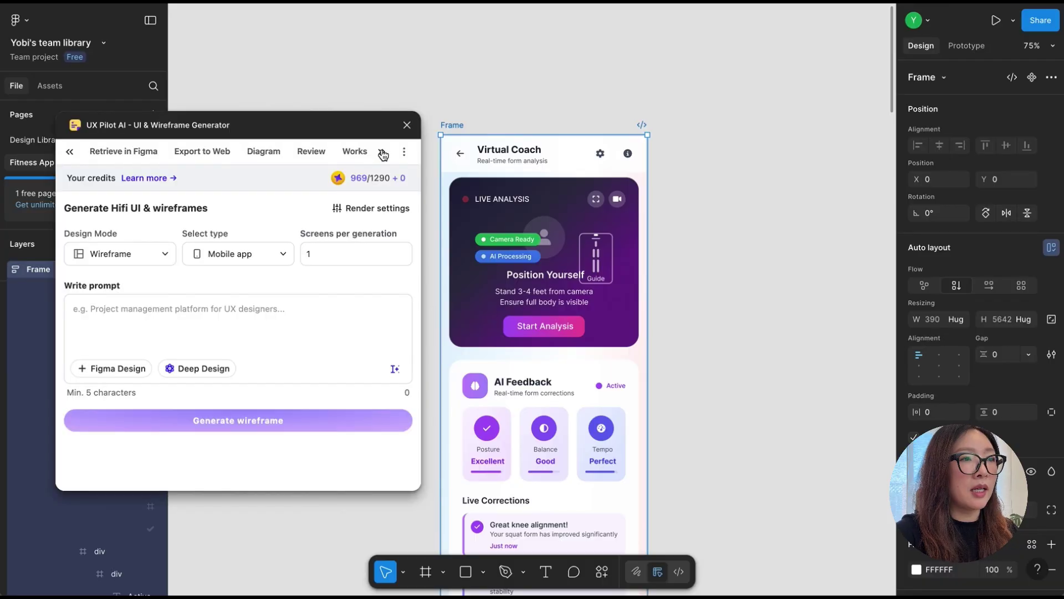
pyautogui.click(363, 154)
pyautogui.click(138, 285)
pyautogui.write('generate design spec for this')
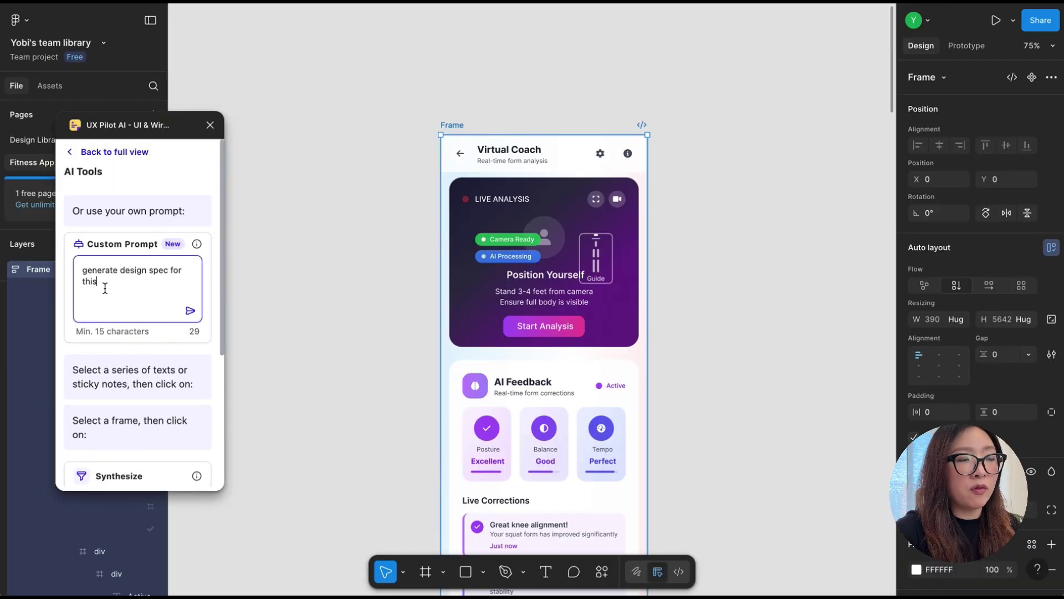
pyautogui.click(190, 311)
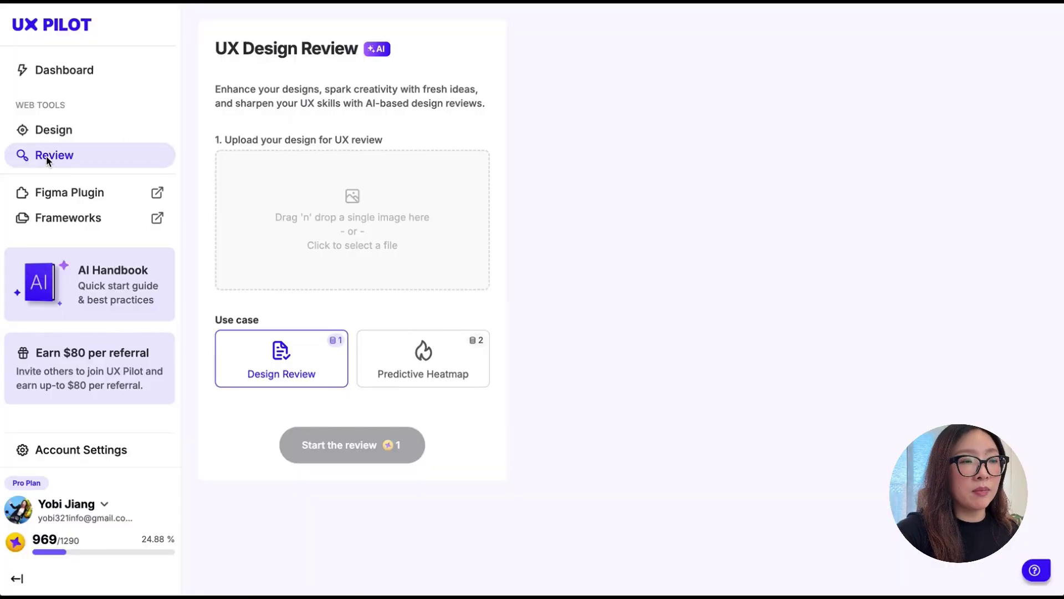
# - Upload AI fitness.png to the Review page and start the AI design review
pyautogui.click(333, 226)
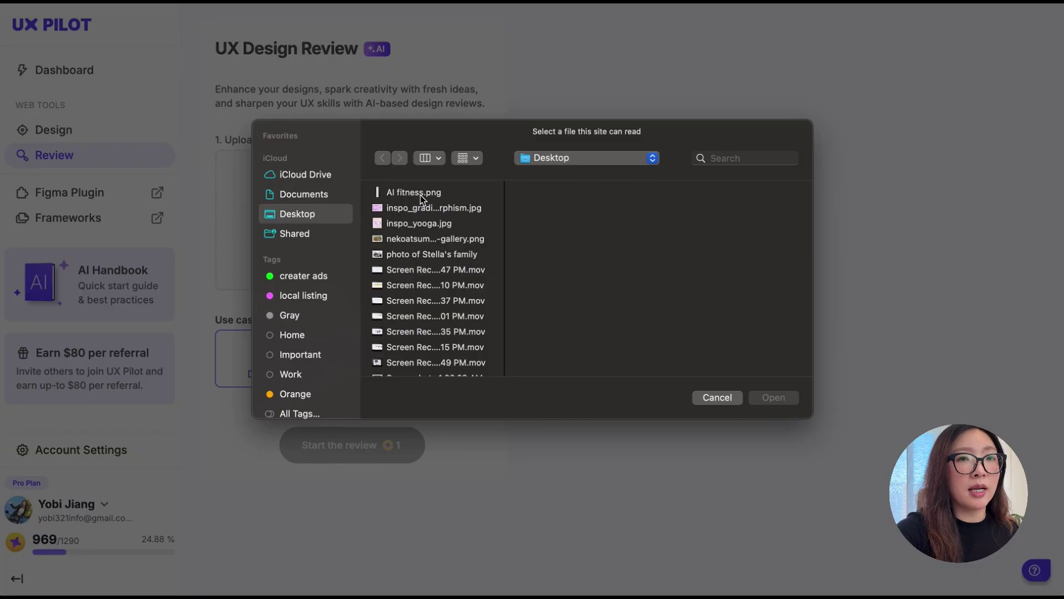
pyautogui.click(760, 397)
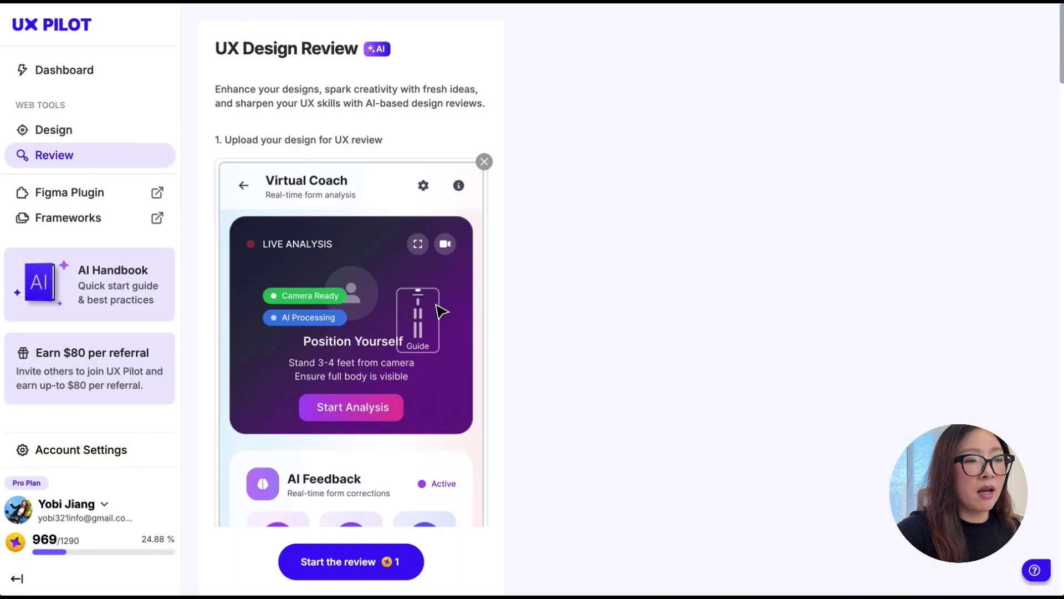
pyautogui.click(321, 568)
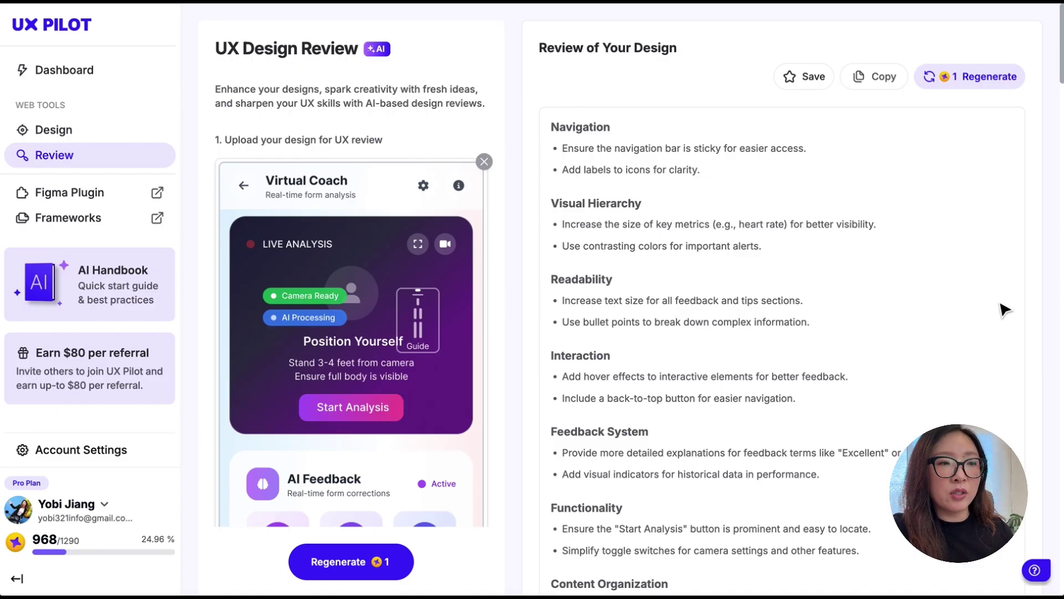
pyautogui.scroll(-3, 845, 493)
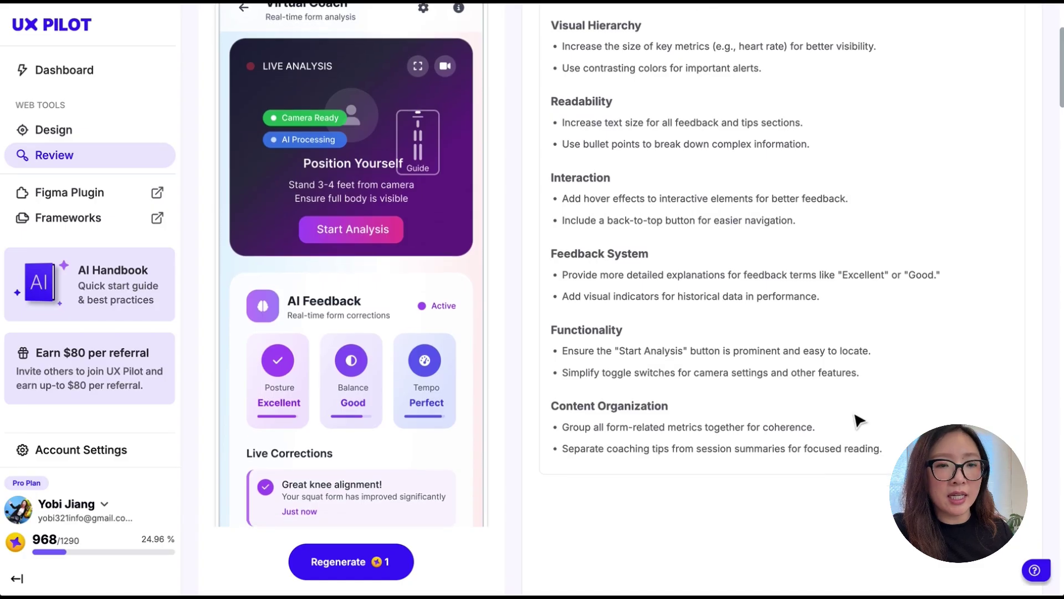
pyautogui.scroll(3, 858, 421)
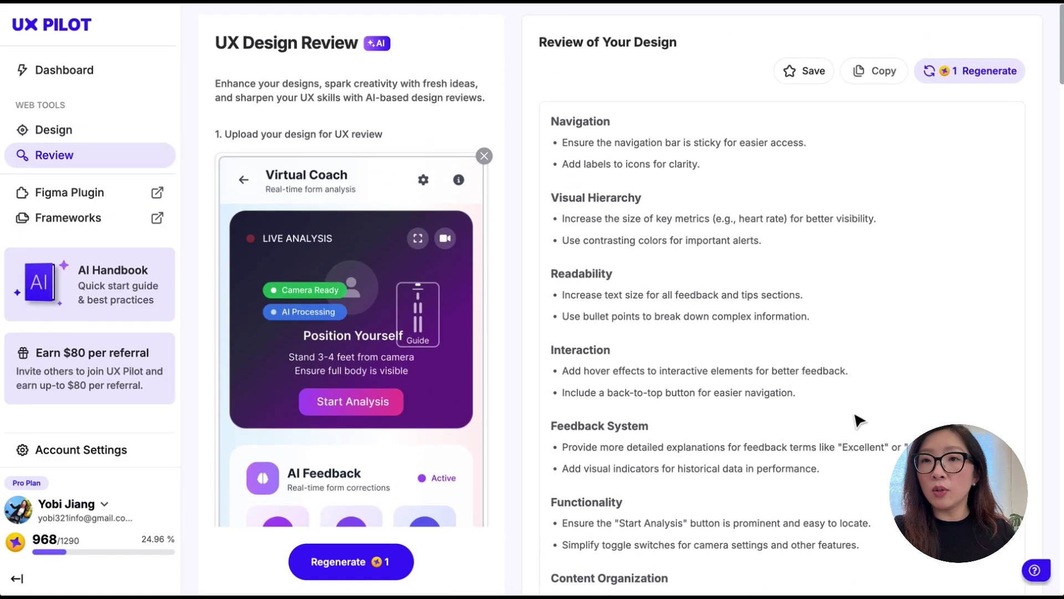